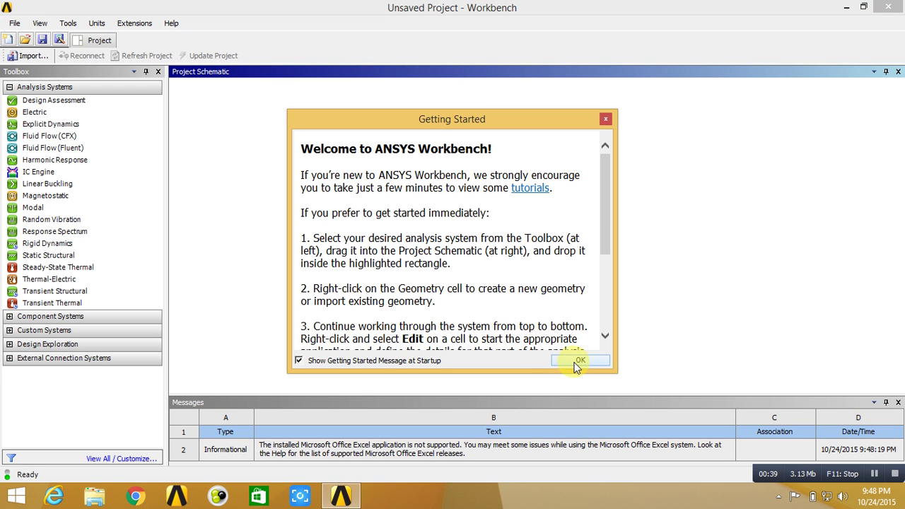
Dismiss the welcome message, add a Fluid Flow (Fluent) analysis system to the project, and open its Geometry cell in DesignModeler
click(576, 362)
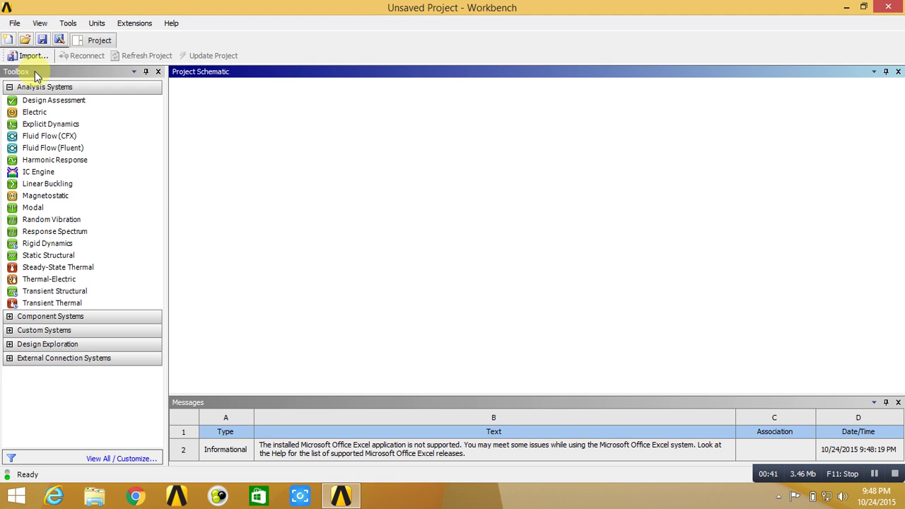
click(42, 148)
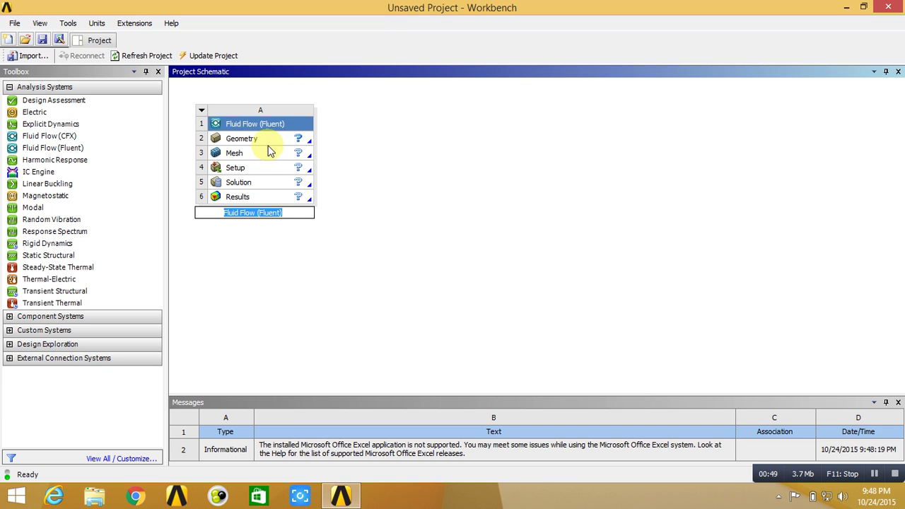
double_click(265, 138)
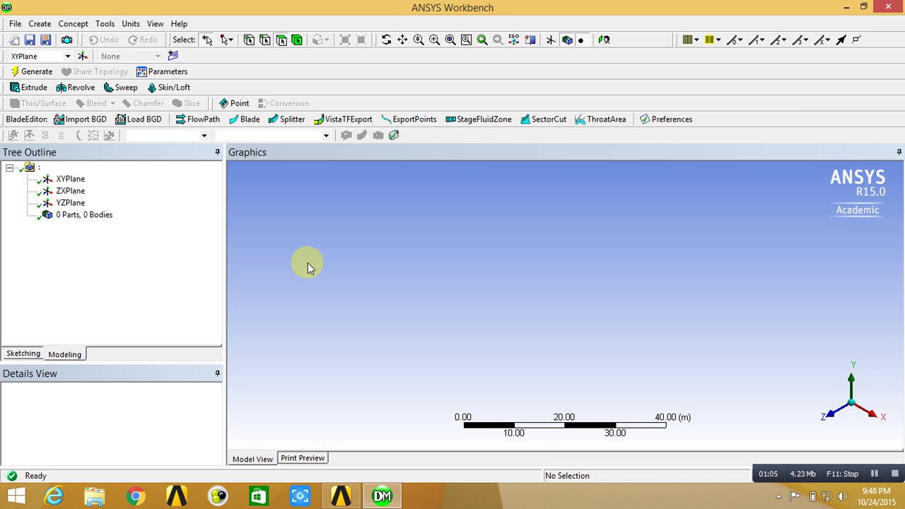
Import the external geometry file Part1hudda.x_t on the XYPlane and generate the body
click(75, 181)
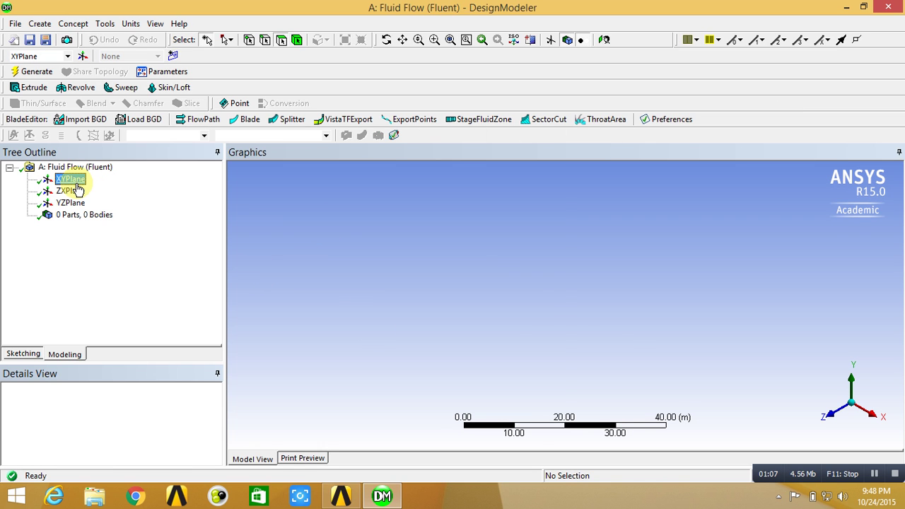
click(19, 24)
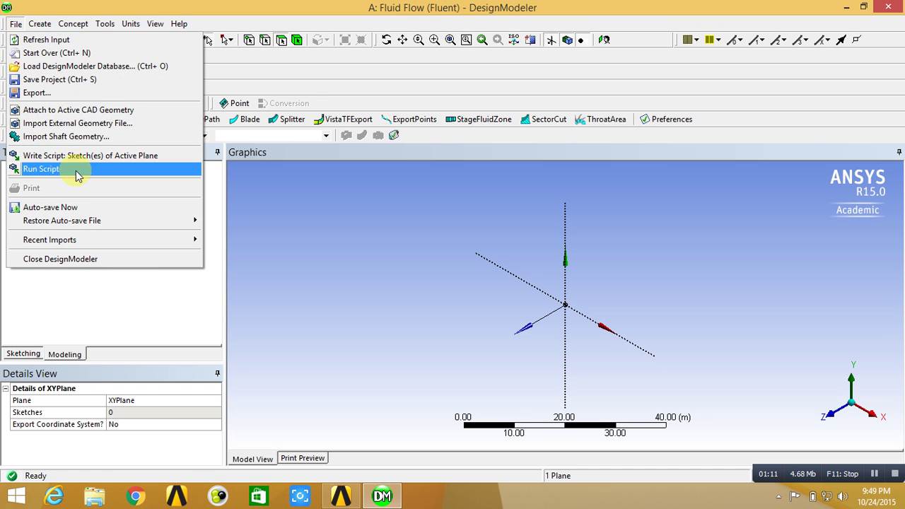
click(75, 123)
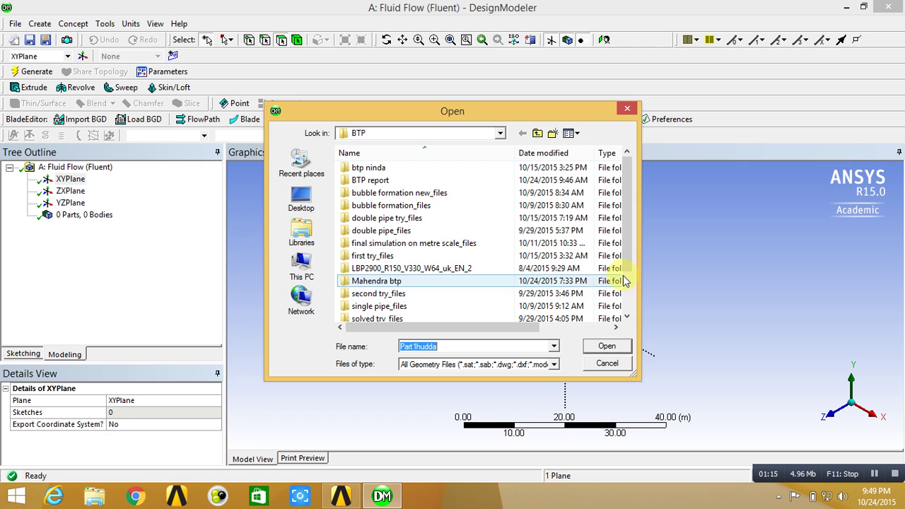
drag(626, 262, 626, 286)
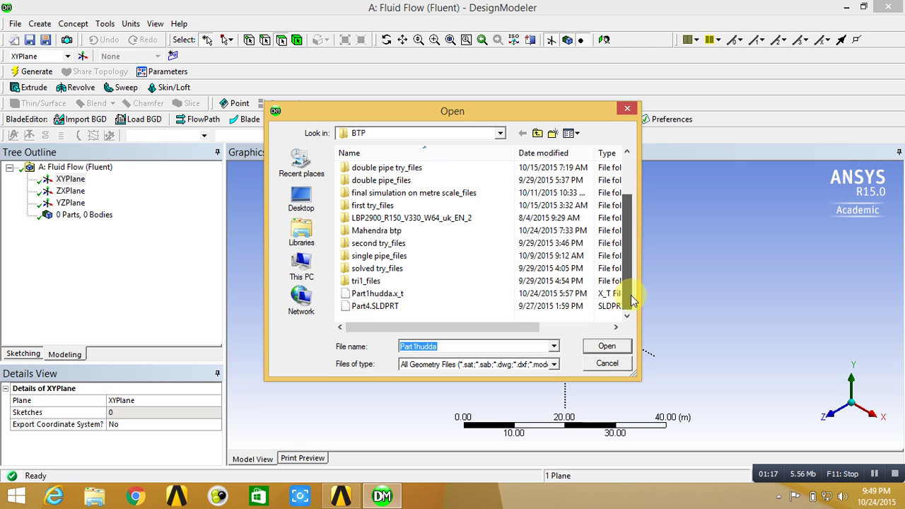
click(428, 297)
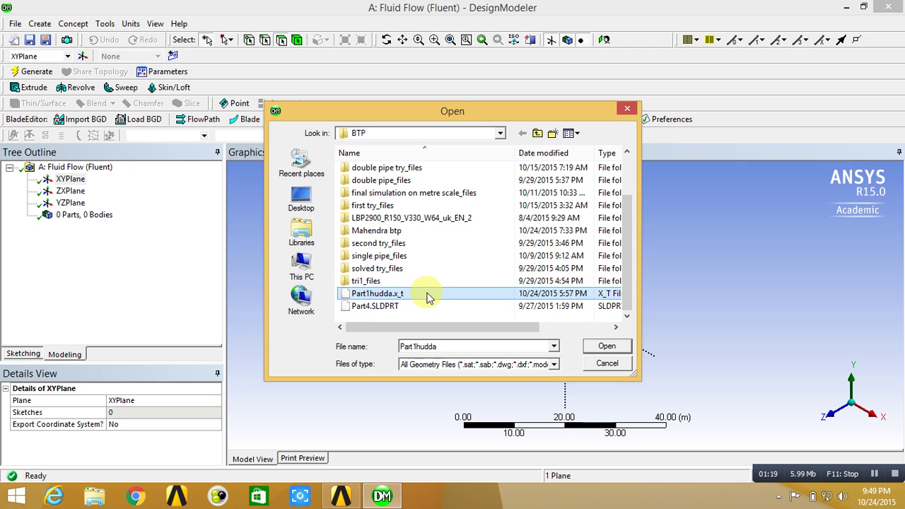
click(613, 349)
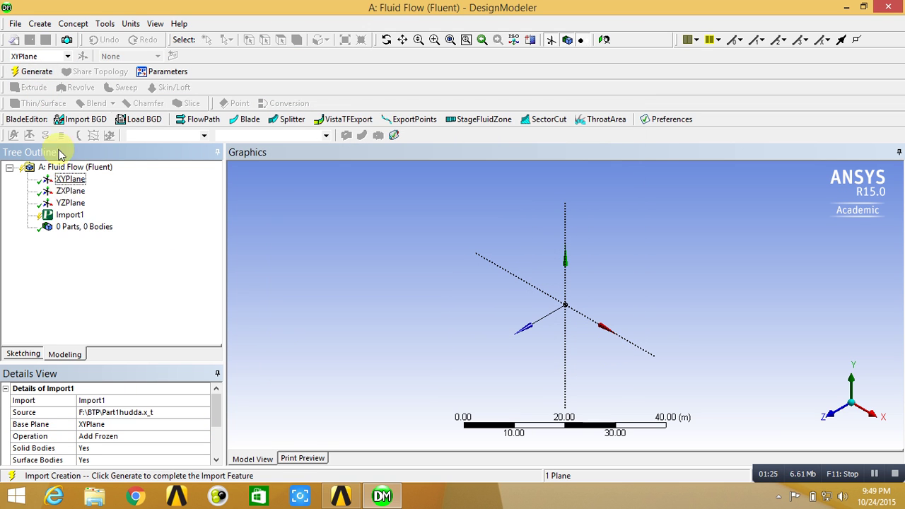
click(37, 72)
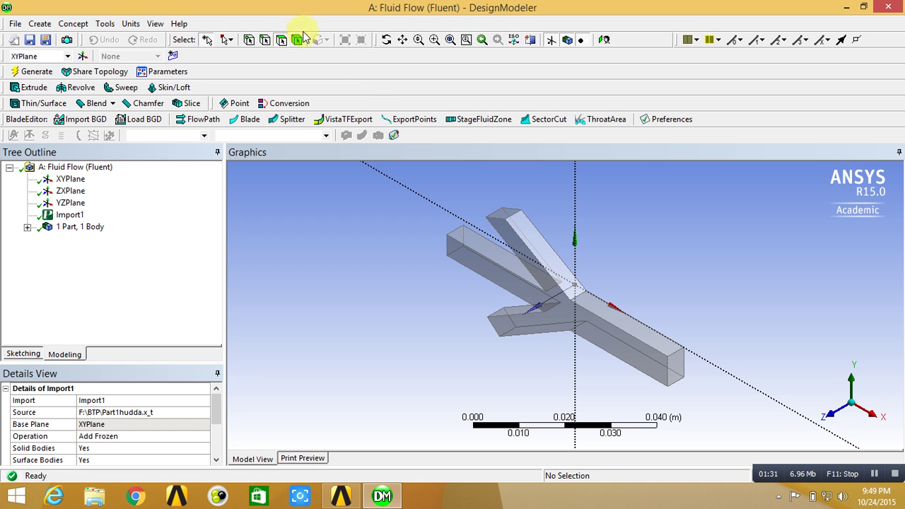
Return to the Workbench project and open the Mesh cell of the Fluid Flow (Fluent) system
click(388, 40)
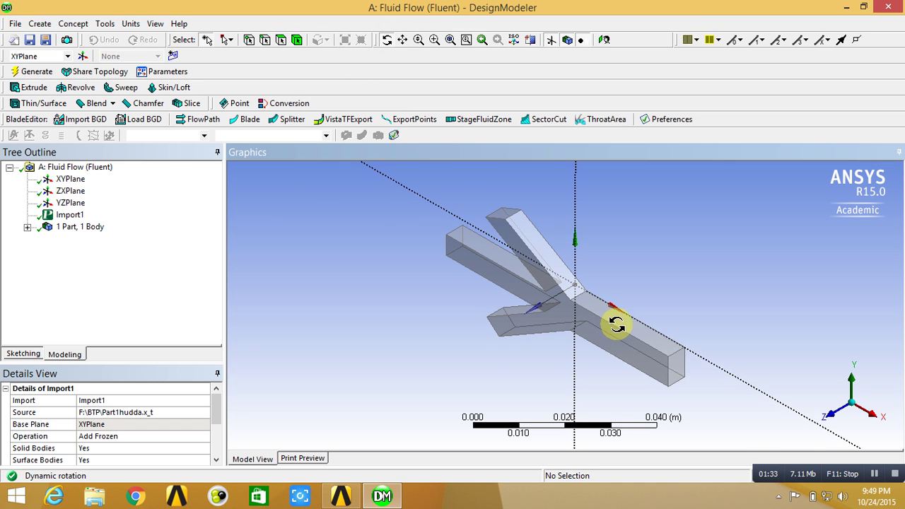
drag(618, 323, 422, 362)
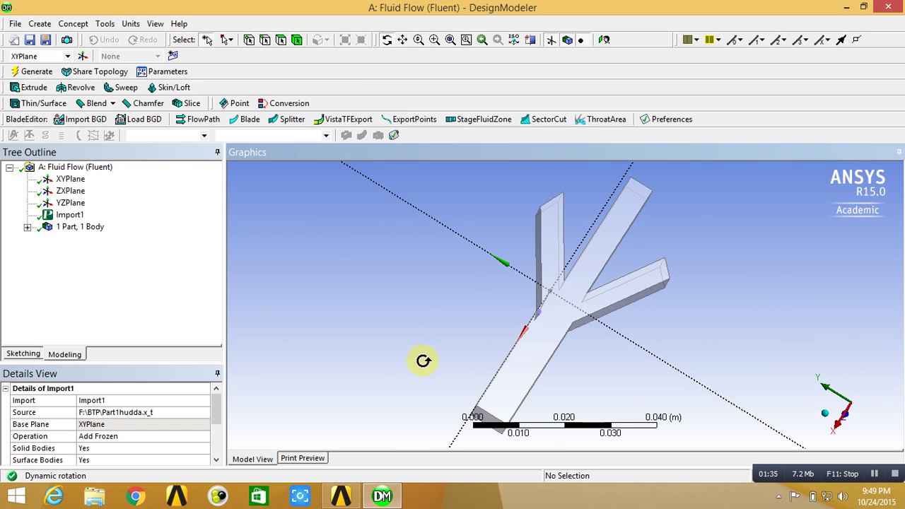
drag(622, 222, 647, 391)
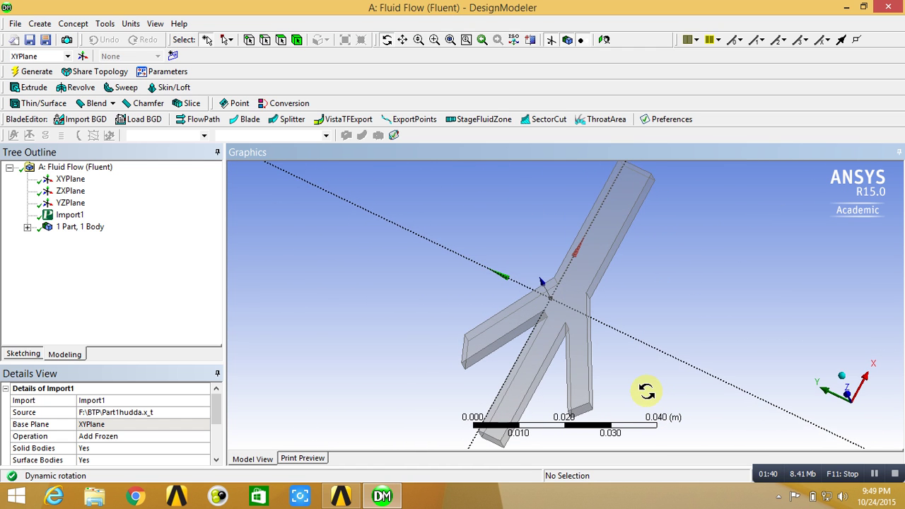
click(346, 498)
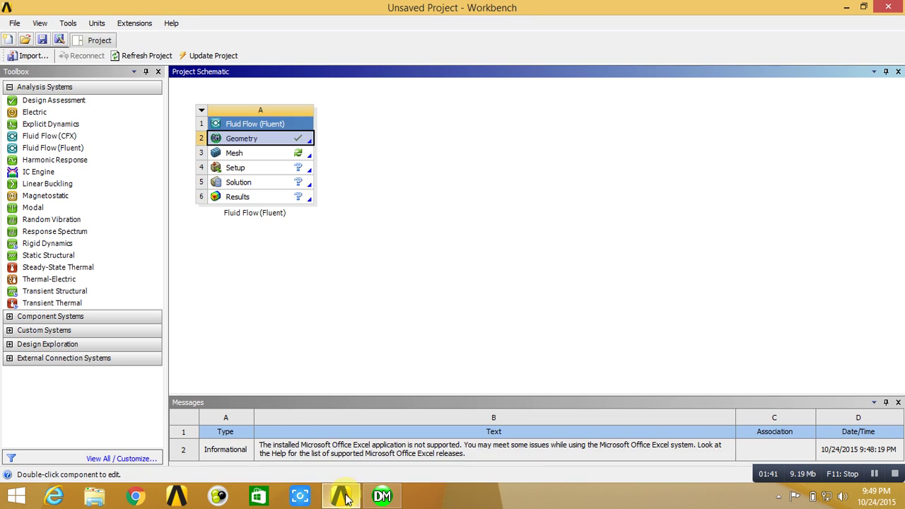
double_click(299, 155)
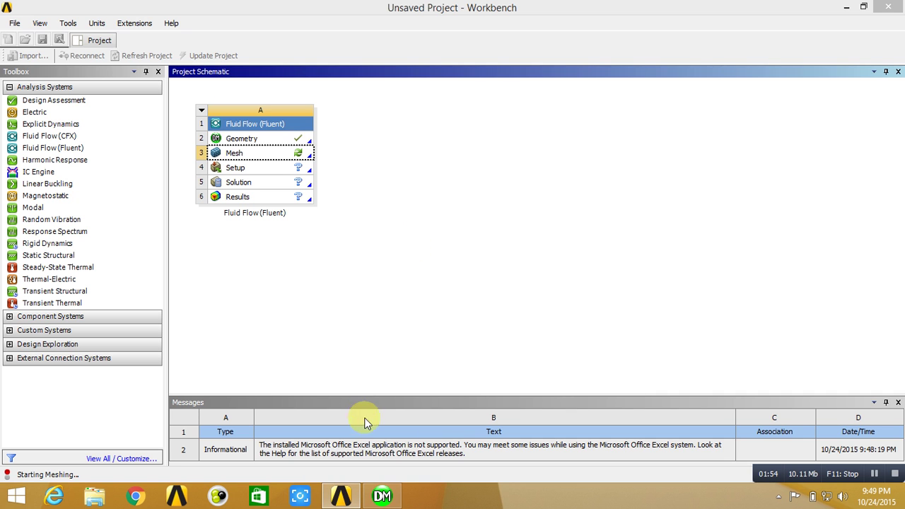
mouse_move(381, 497)
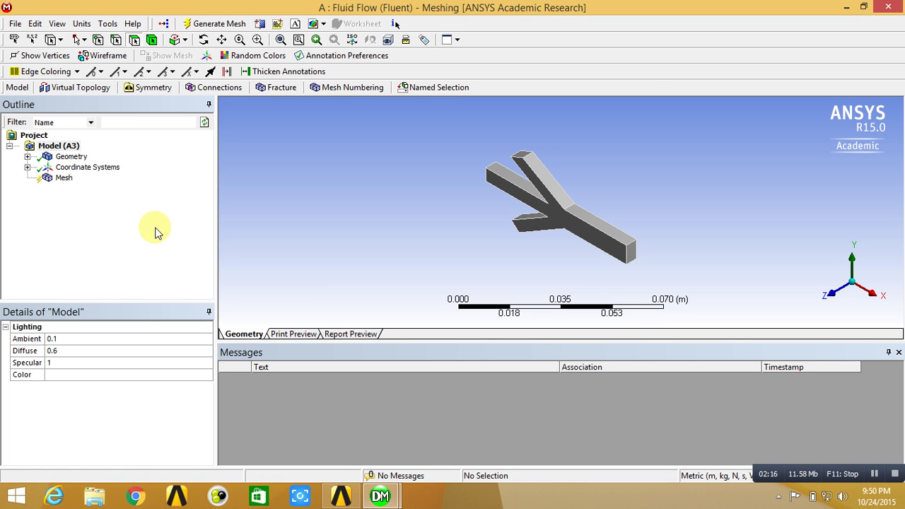
Generate a mesh of the branched channel with the default settings and view it from the front
click(64, 178)
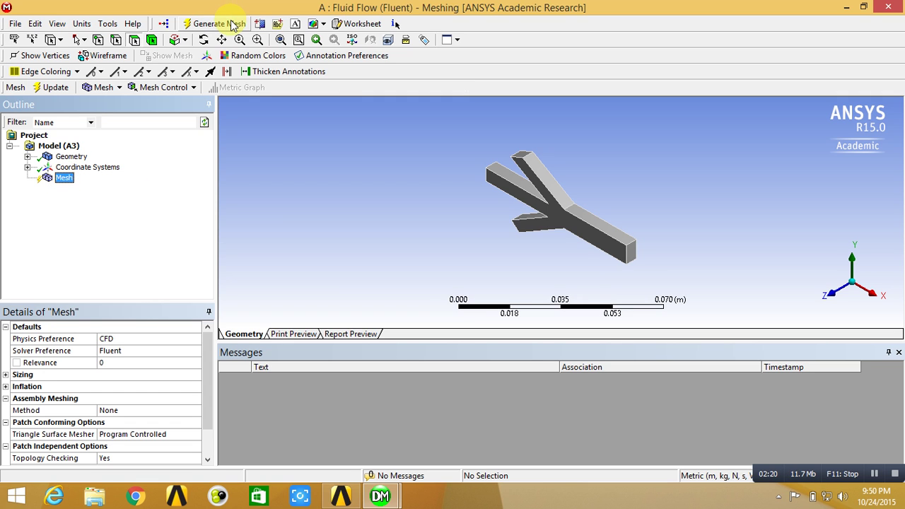
click(234, 24)
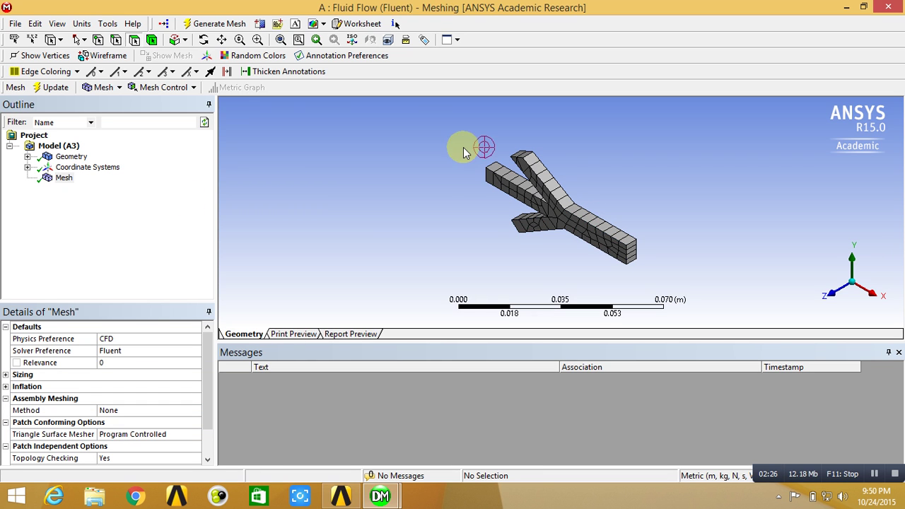
click(204, 41)
drag(550, 198, 640, 215)
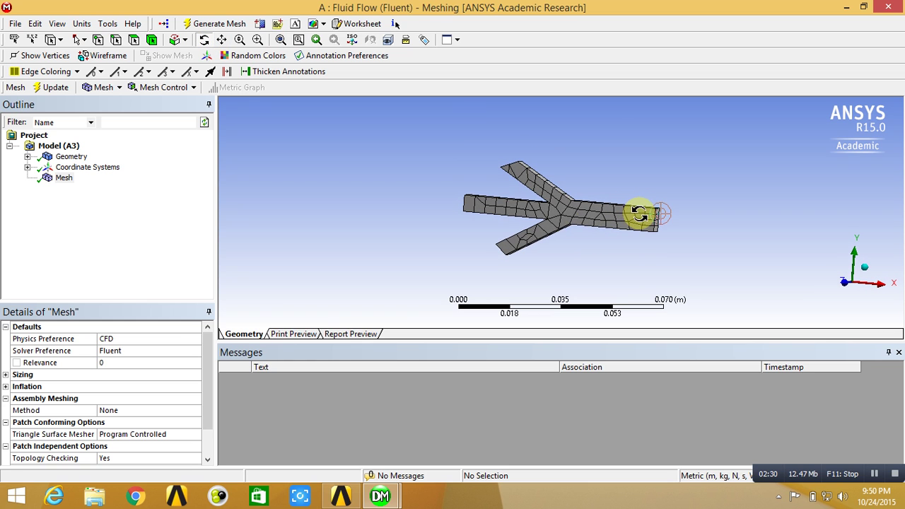
In the mesh sizing settings, set Relevance Center to Fine and Smoothing to High
click(7, 375)
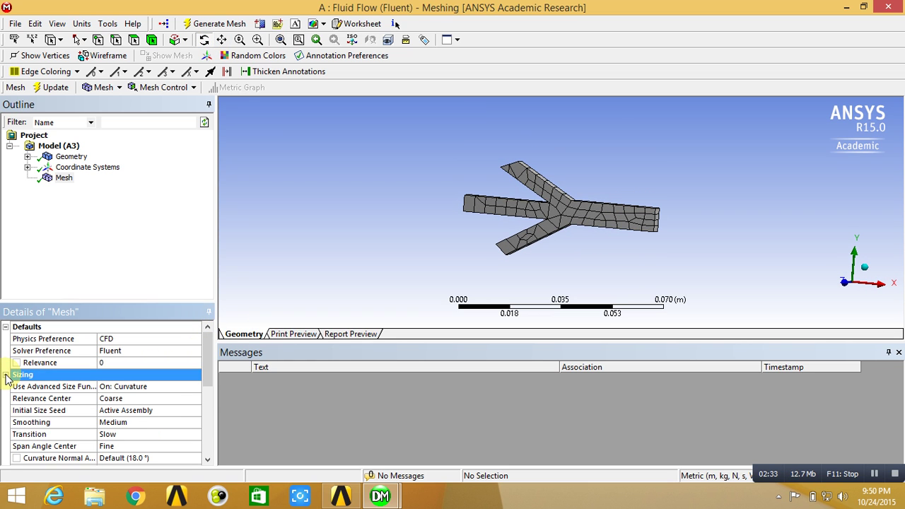
click(175, 398)
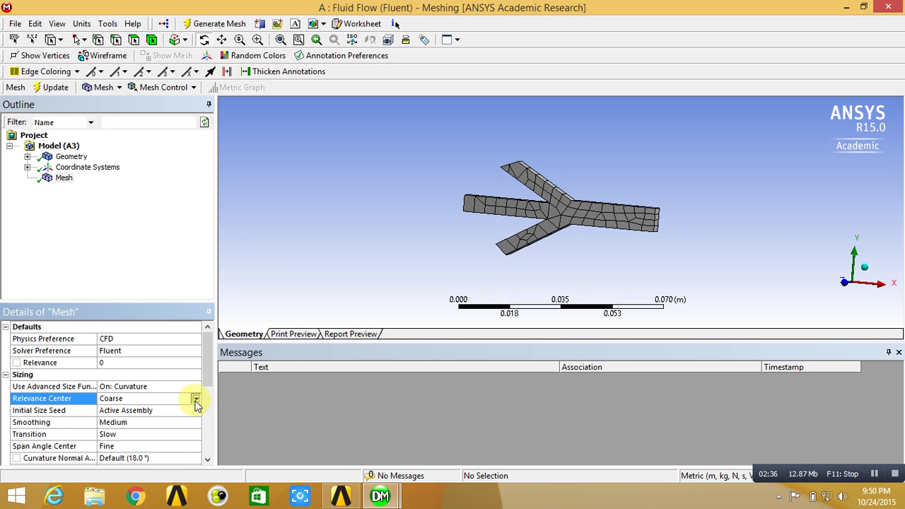
click(196, 400)
click(173, 429)
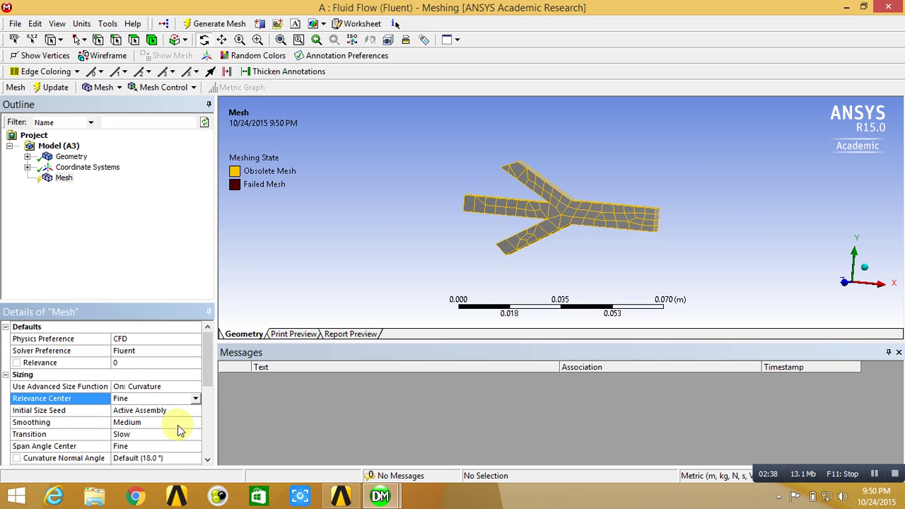
click(186, 422)
click(195, 424)
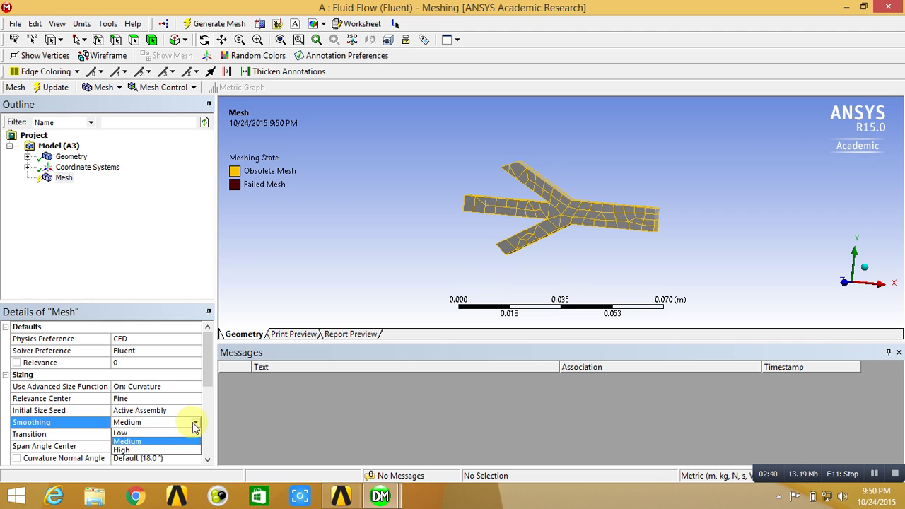
click(177, 450)
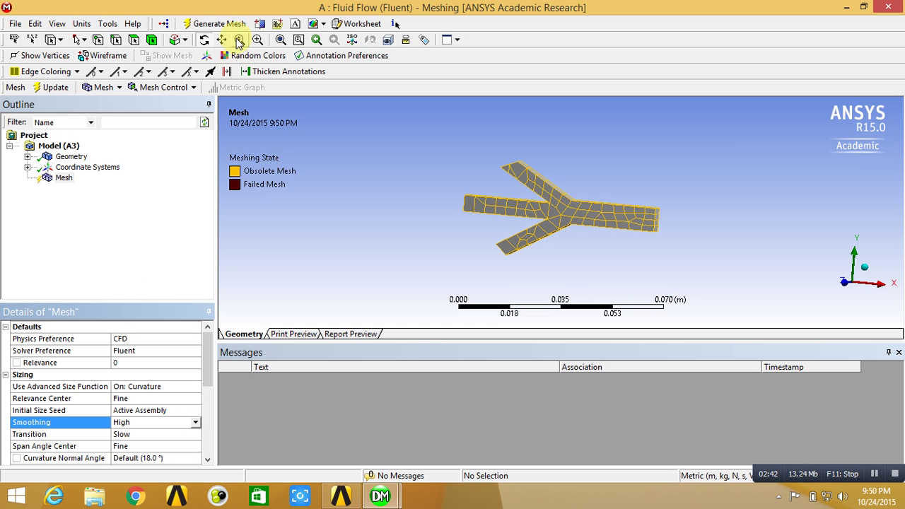
Regenerate the mesh with the refined sizing and examine its elements up close
click(218, 24)
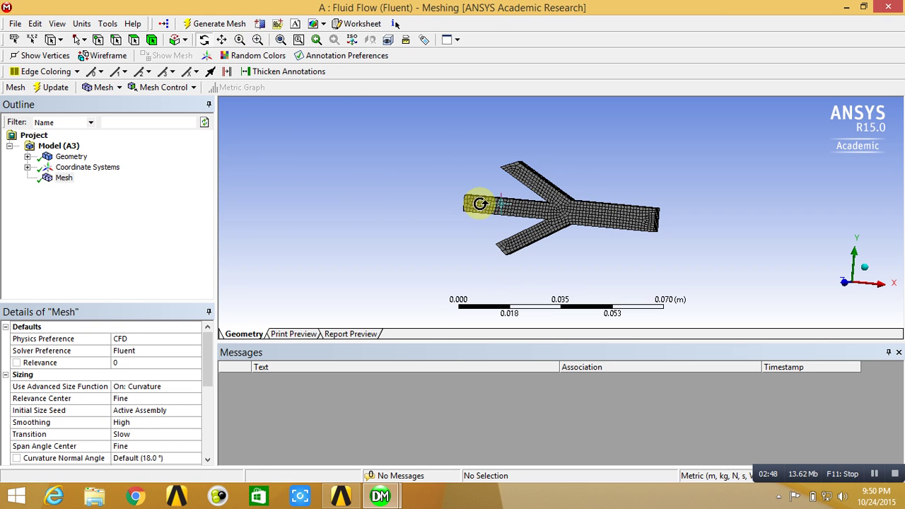
click(259, 44)
drag(455, 150, 658, 277)
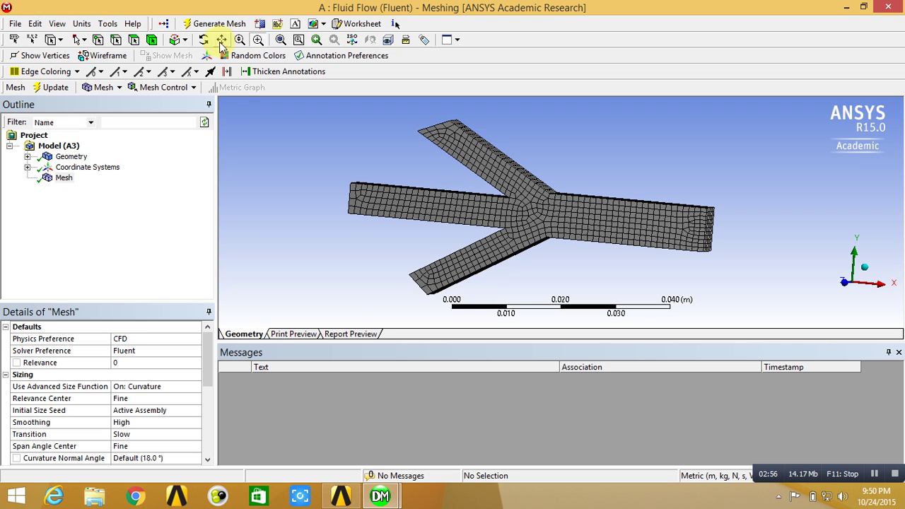
drag(592, 214, 624, 204)
click(516, 228)
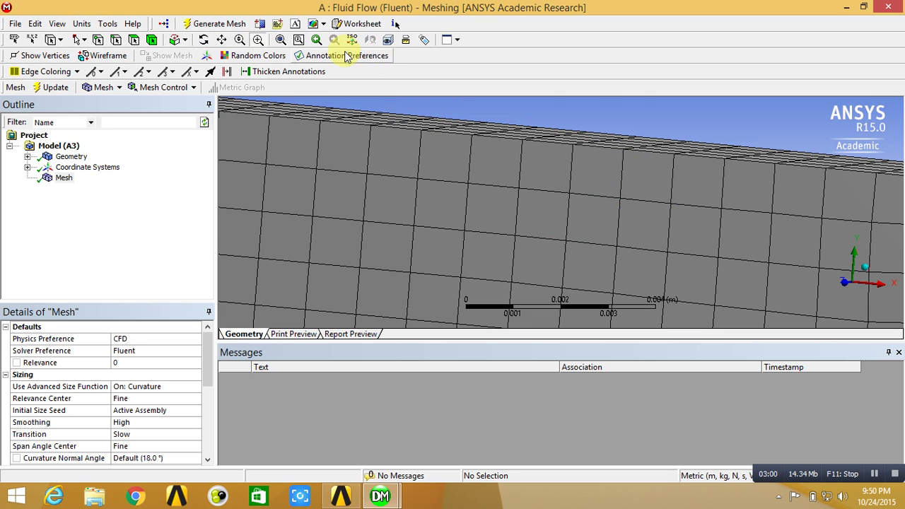
click(281, 41)
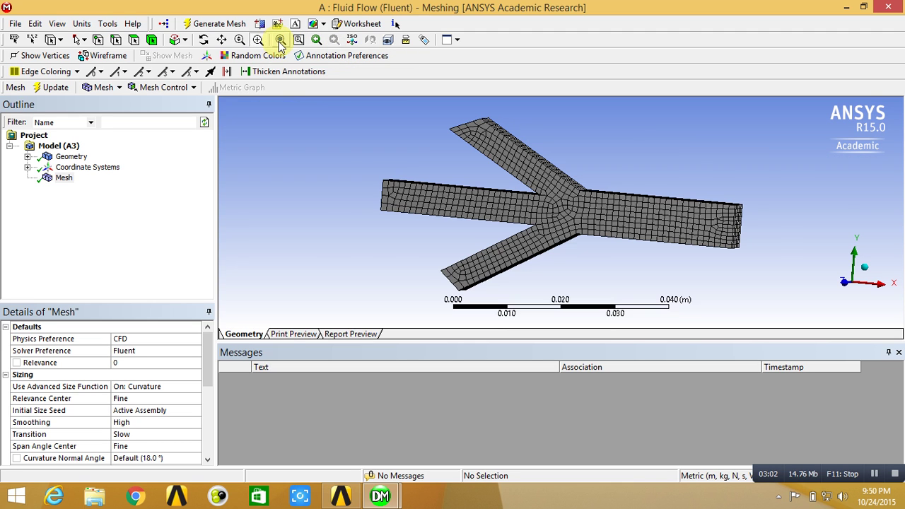
Create a named selection called "out" from the end face of the single main channel, opposite the three branches
click(204, 40)
drag(623, 205, 656, 224)
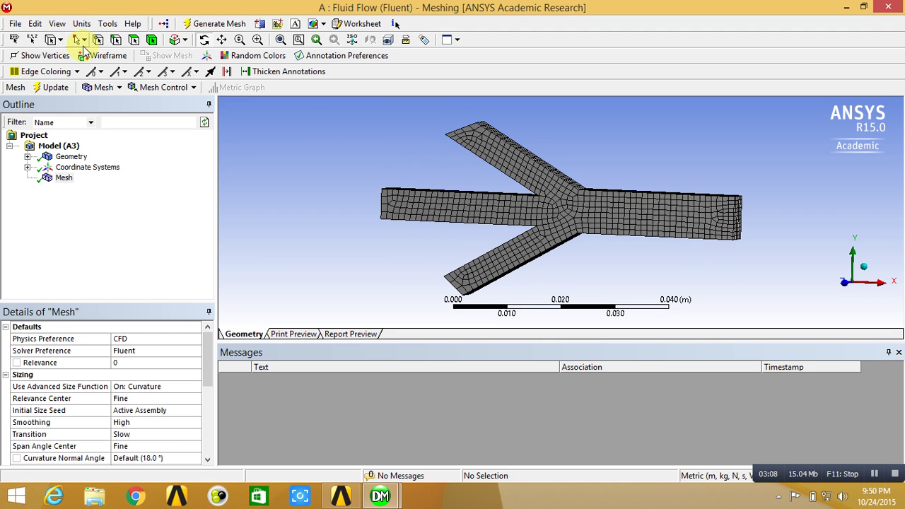
click(135, 40)
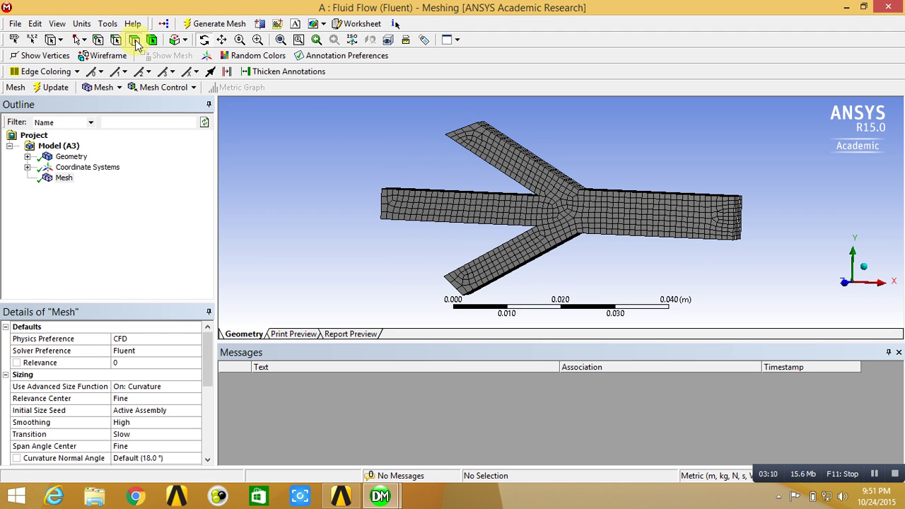
click(736, 217)
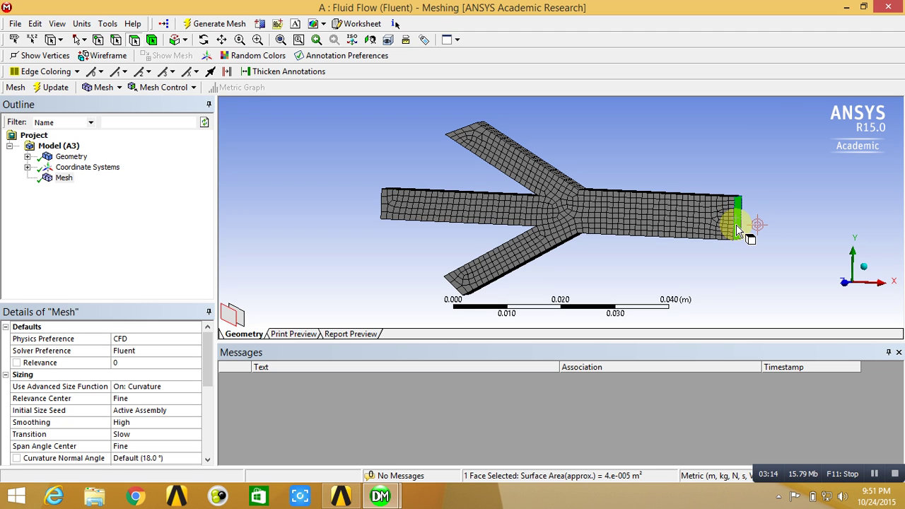
right_click(736, 224)
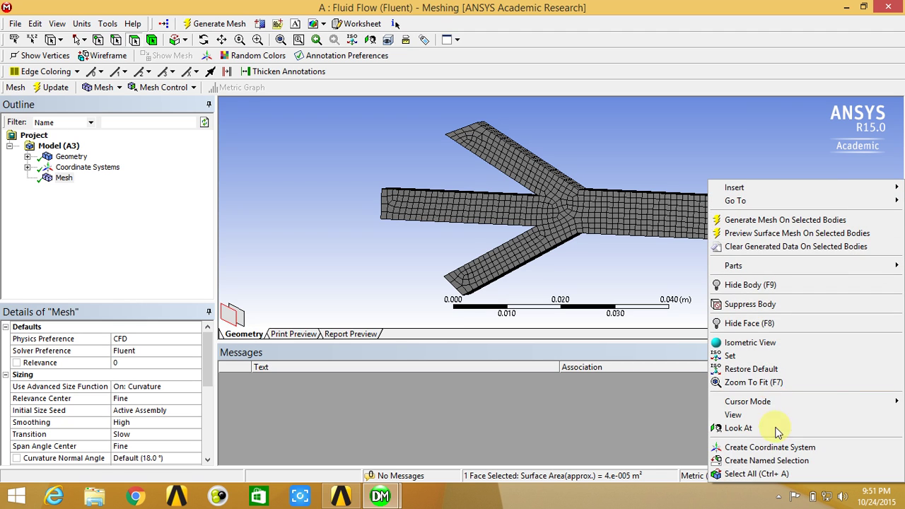
click(791, 461)
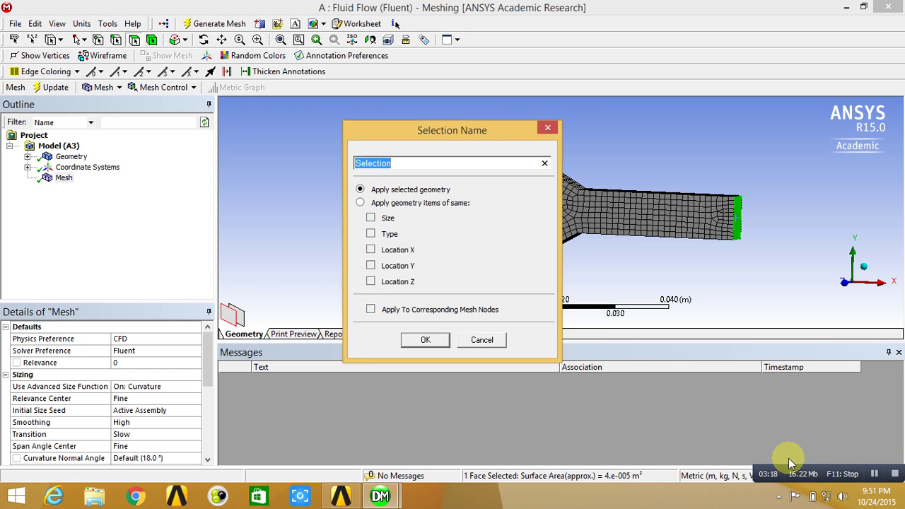
text(out)
key(Return)
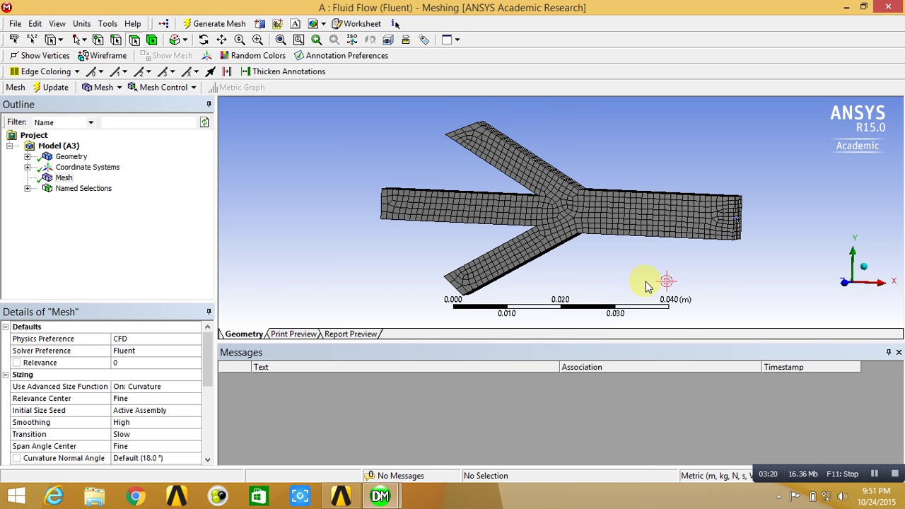
Create a named selection called "water in" from the end faces of the two outer angled branches
click(203, 40)
drag(495, 147, 509, 219)
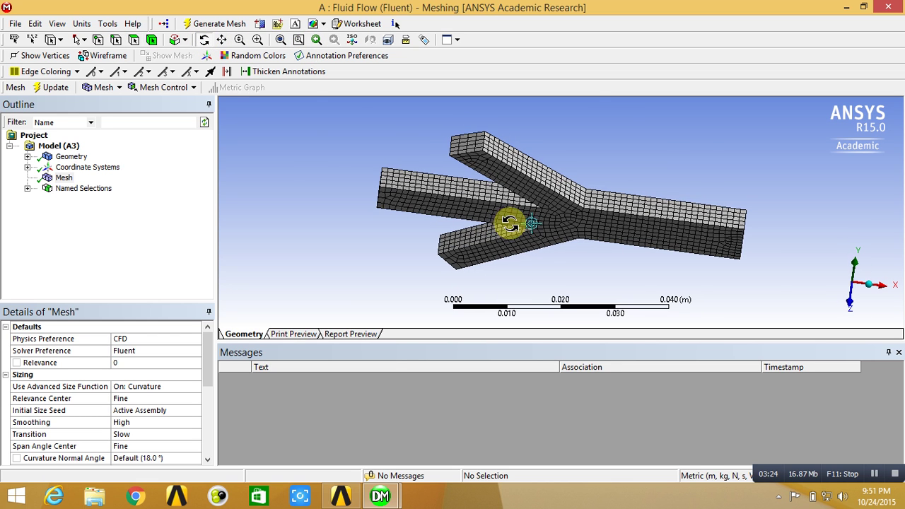
click(134, 41)
click(467, 145)
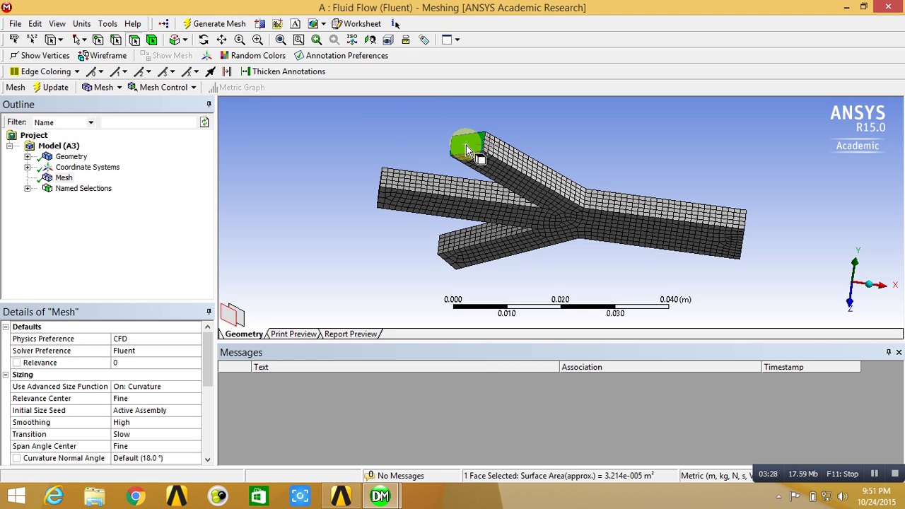
click(204, 40)
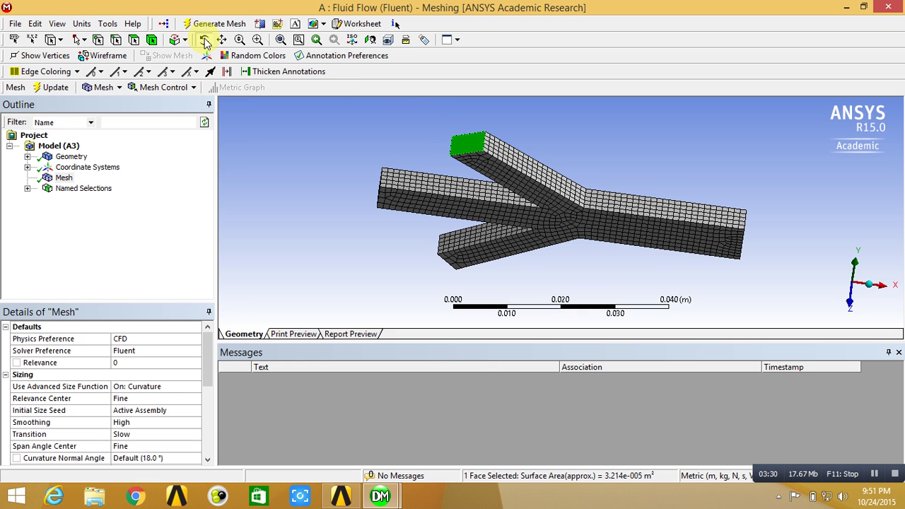
drag(495, 232, 530, 148)
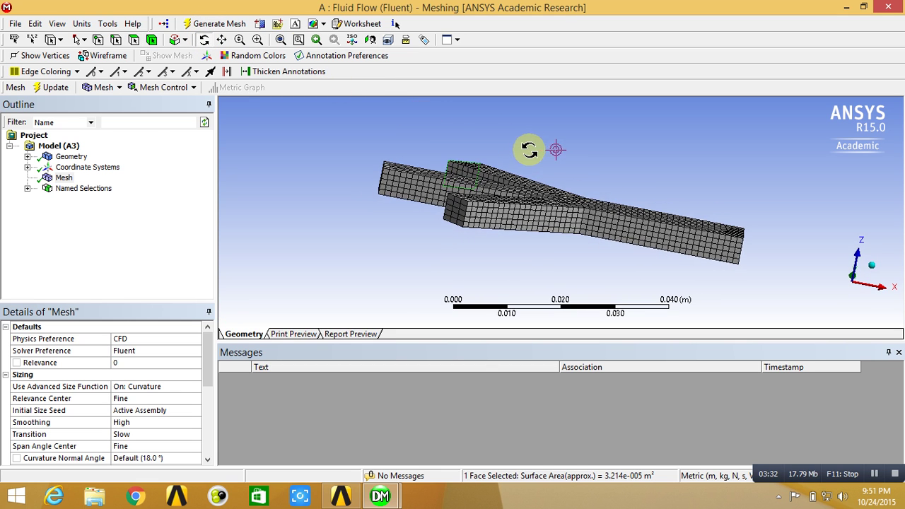
click(134, 40)
click(461, 185)
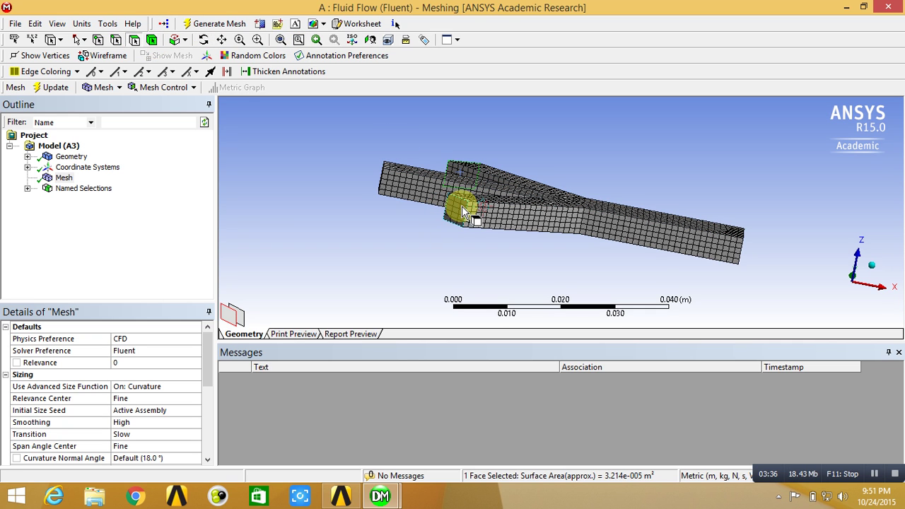
ctrl+click(462, 206)
right_click(462, 206)
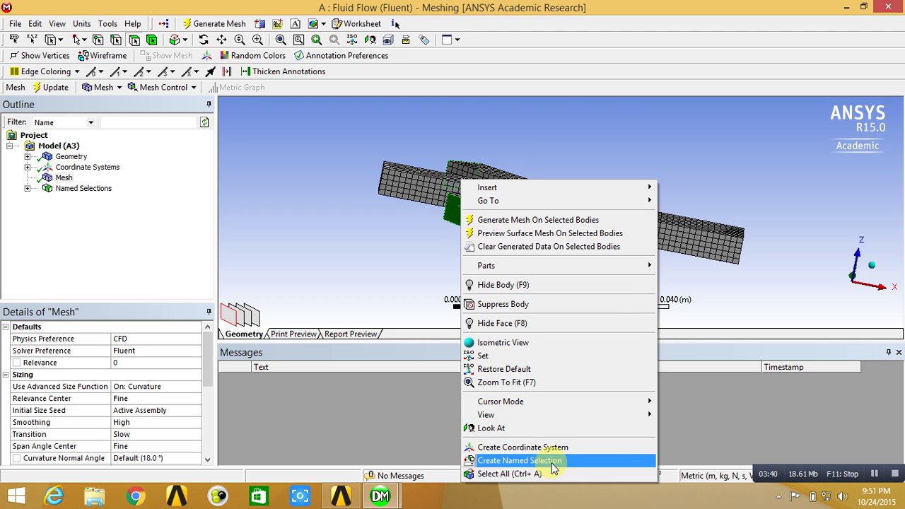
click(519, 461)
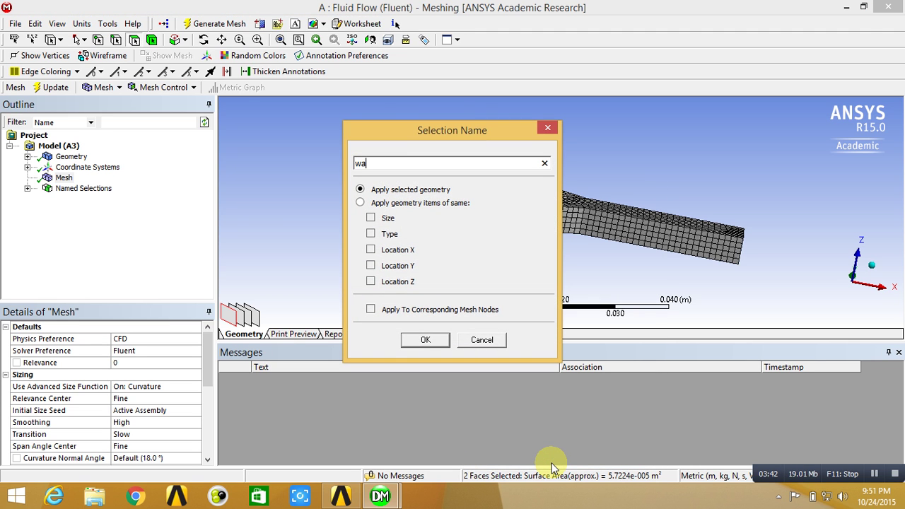
text(water in)
key(Return)
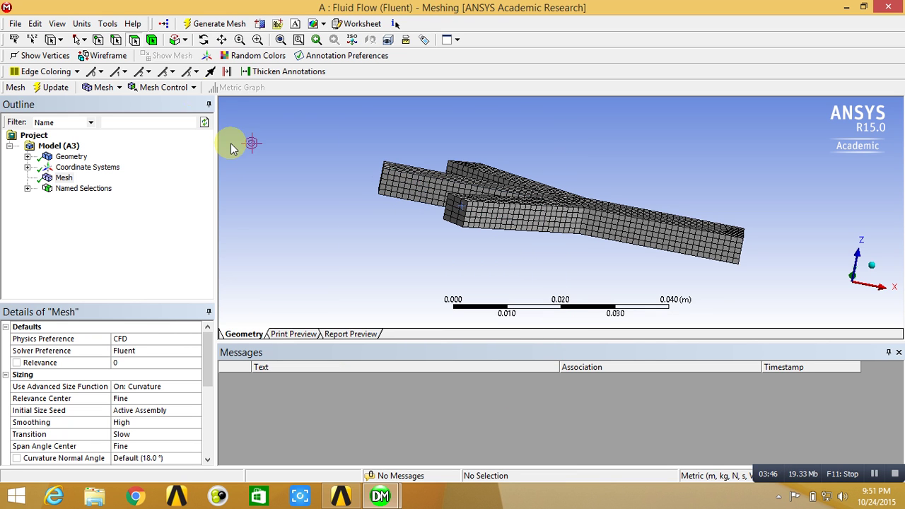
Create a named selection called "air in" from the end face of the straight middle branch
click(205, 41)
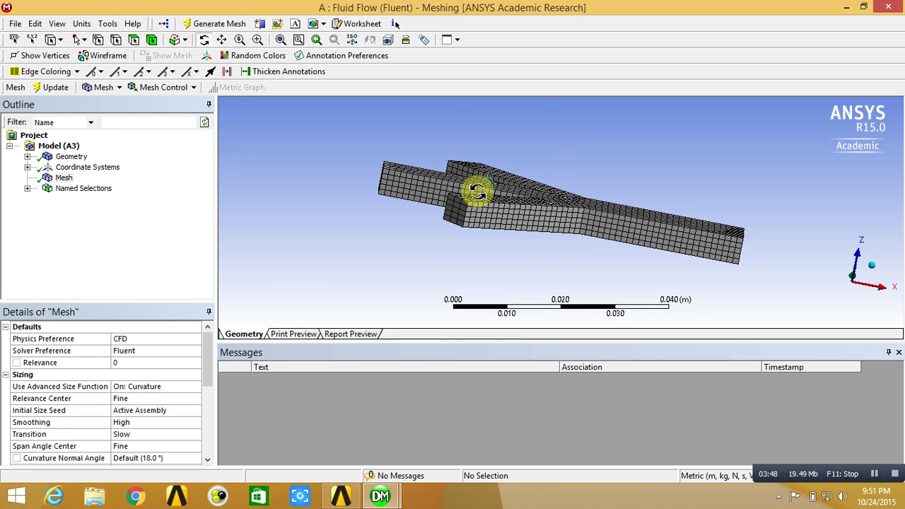
drag(469, 188, 299, 175)
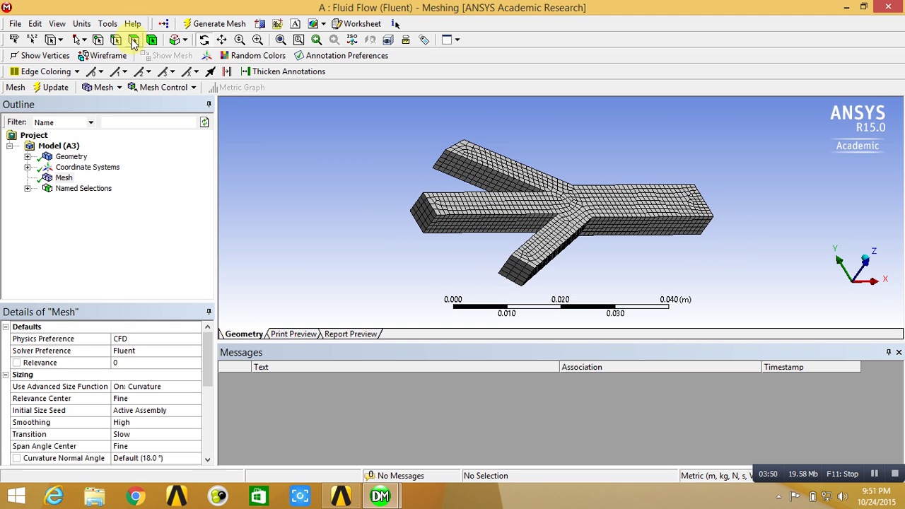
click(432, 217)
right_click(429, 212)
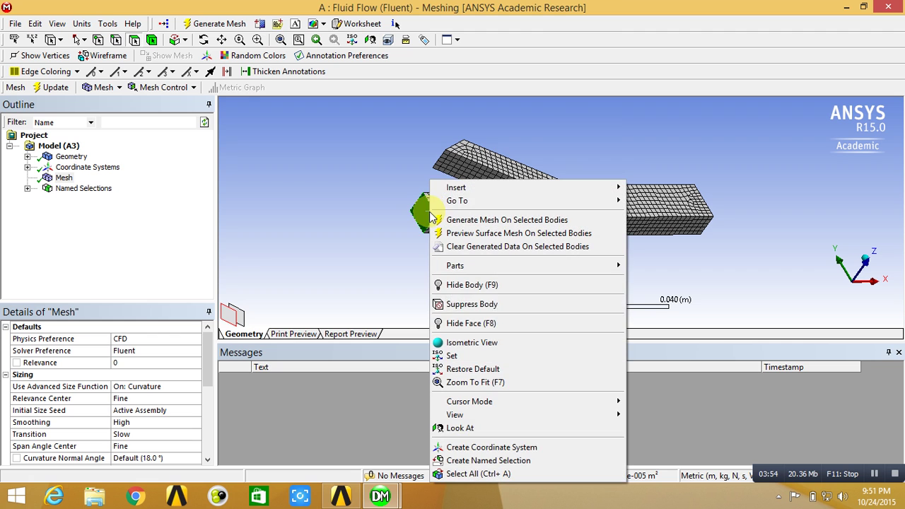
click(516, 462)
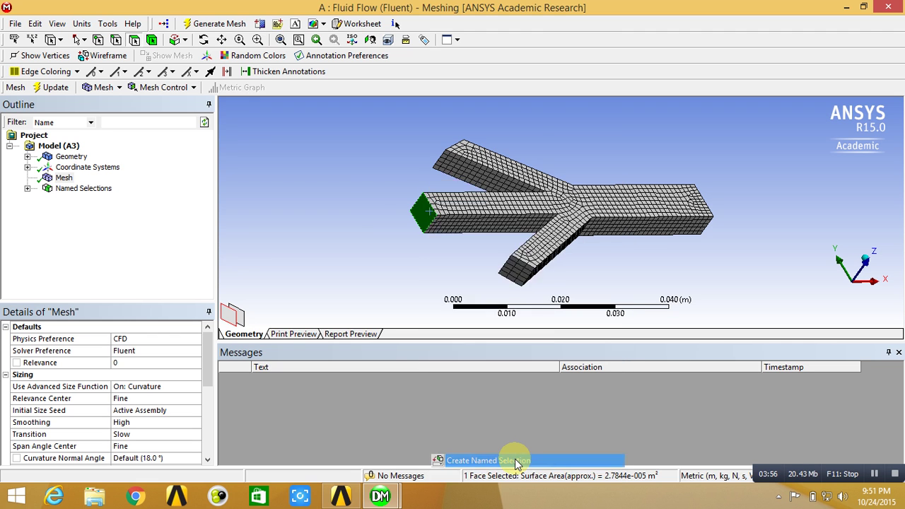
text(air in)
key(Return)
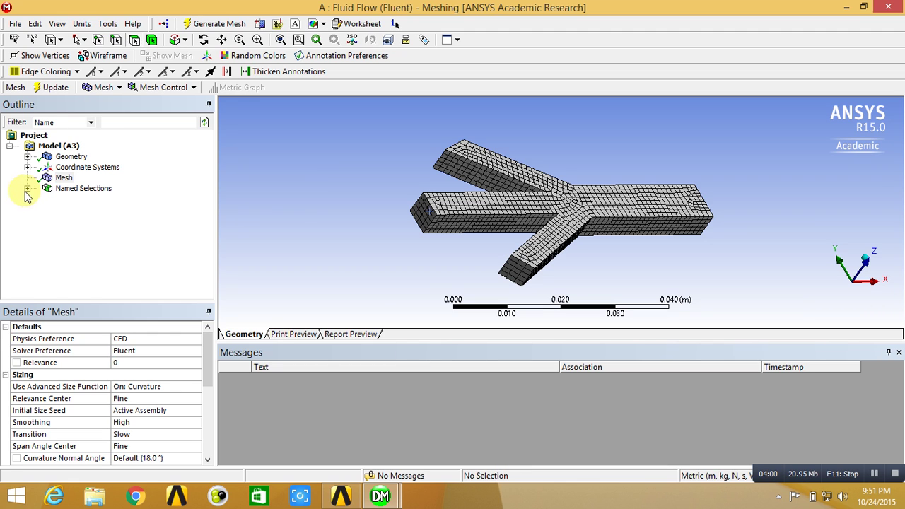
Select one broad Y-shaped face, the adjoining sides of the main channel and middle branch, one angled branch's outer side and the other's inner side
click(135, 41)
click(512, 211)
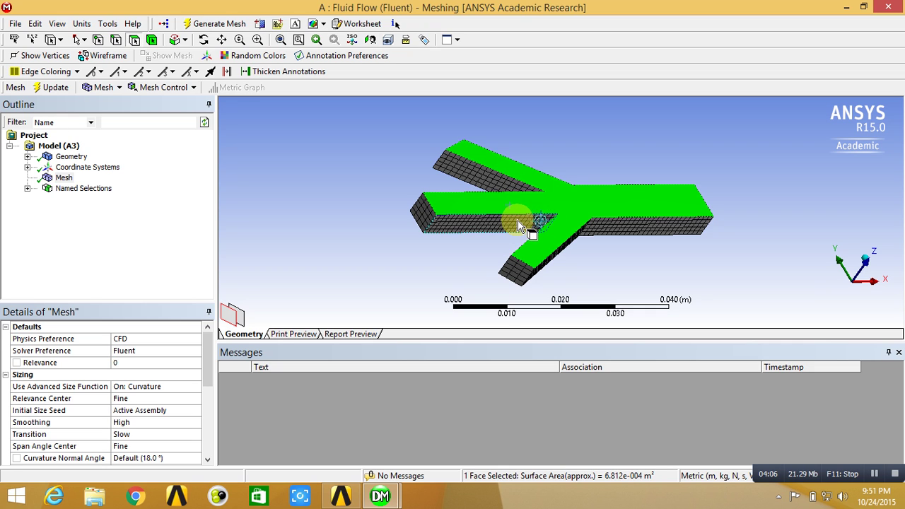
ctrl+click(518, 225)
ctrl+click(632, 234)
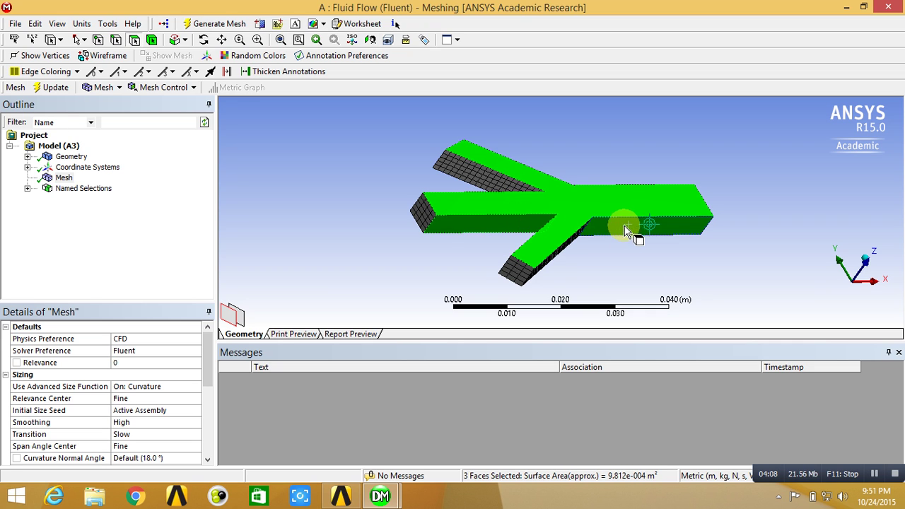
ctrl+click(574, 251)
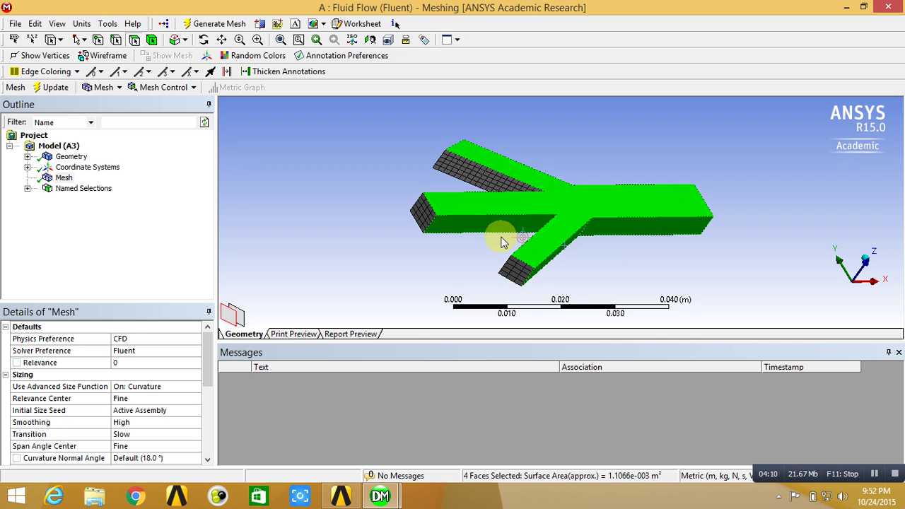
ctrl+click(493, 183)
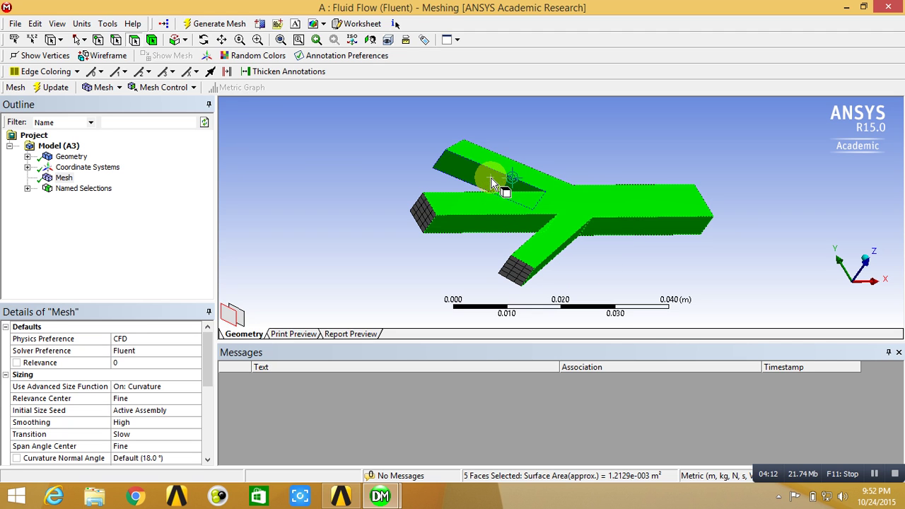
Extend the face selection with the opposite sides of the main channel and middle branch and the remaining inner side of an angled branch
click(204, 39)
drag(517, 158, 542, 188)
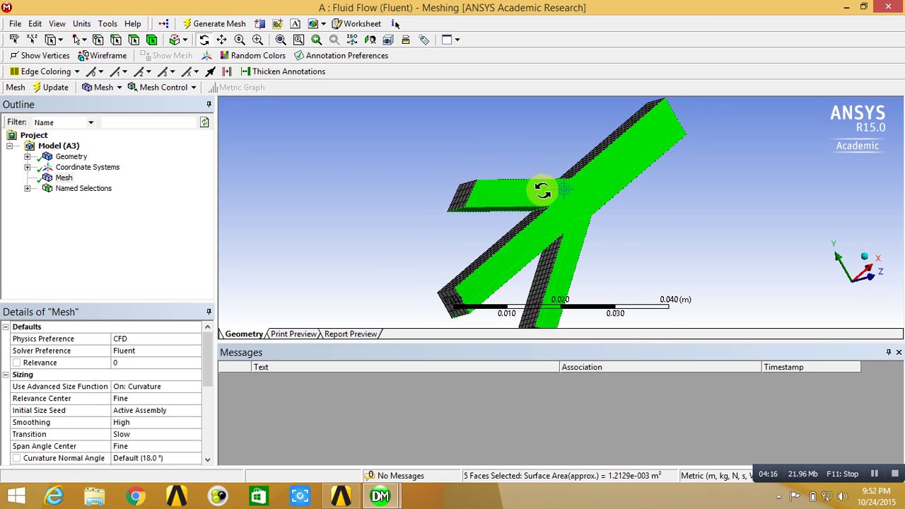
click(132, 39)
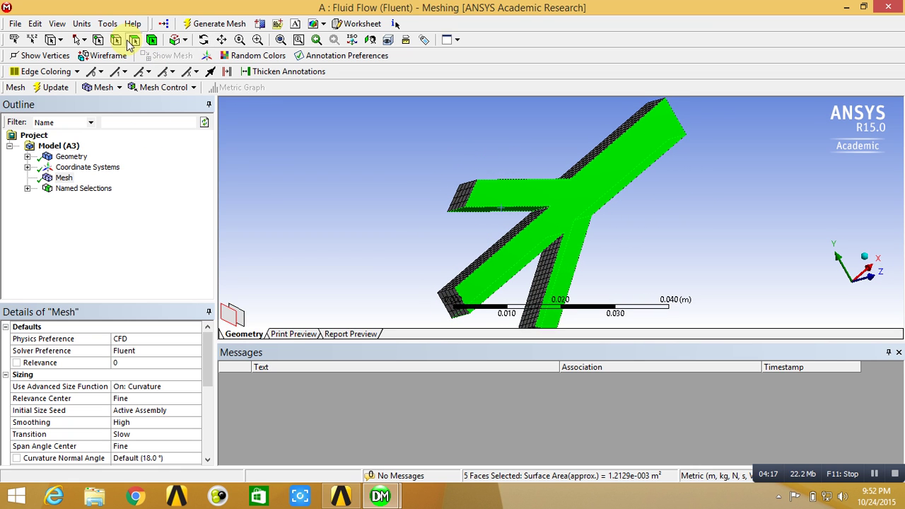
ctrl+click(599, 149)
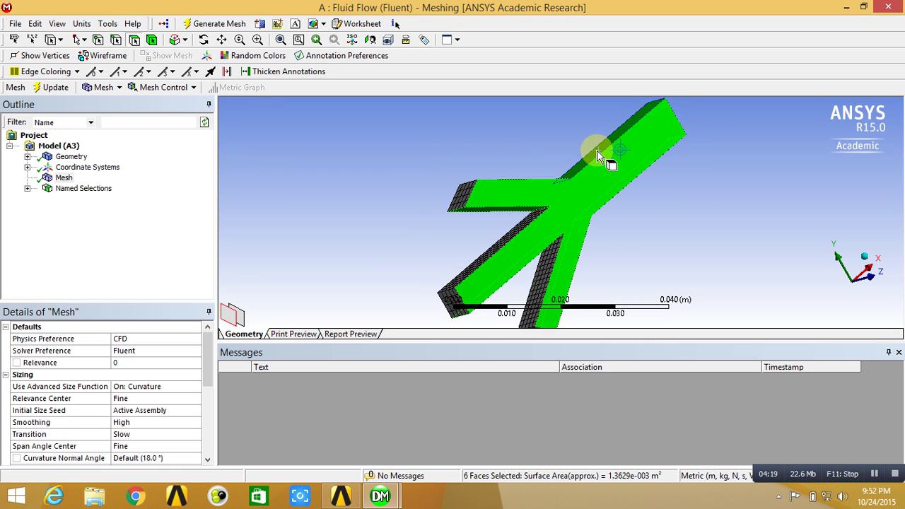
ctrl+click(548, 278)
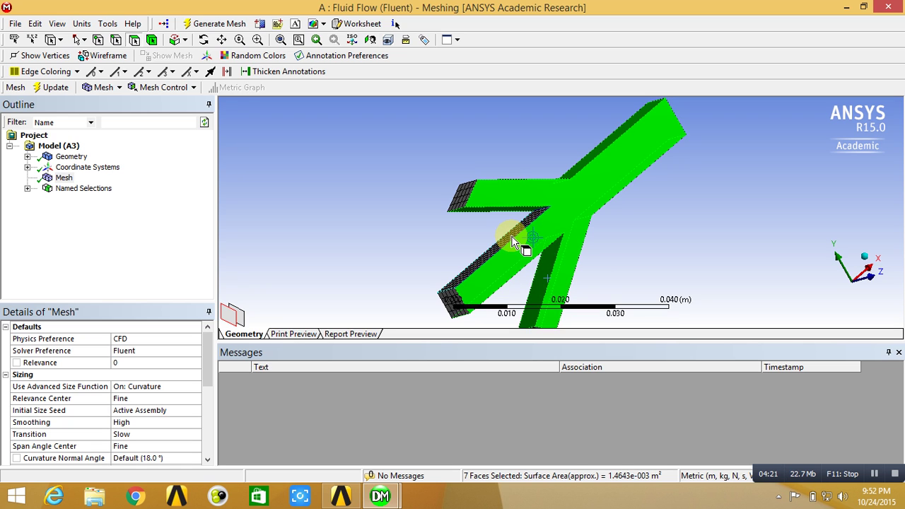
ctrl+click(513, 241)
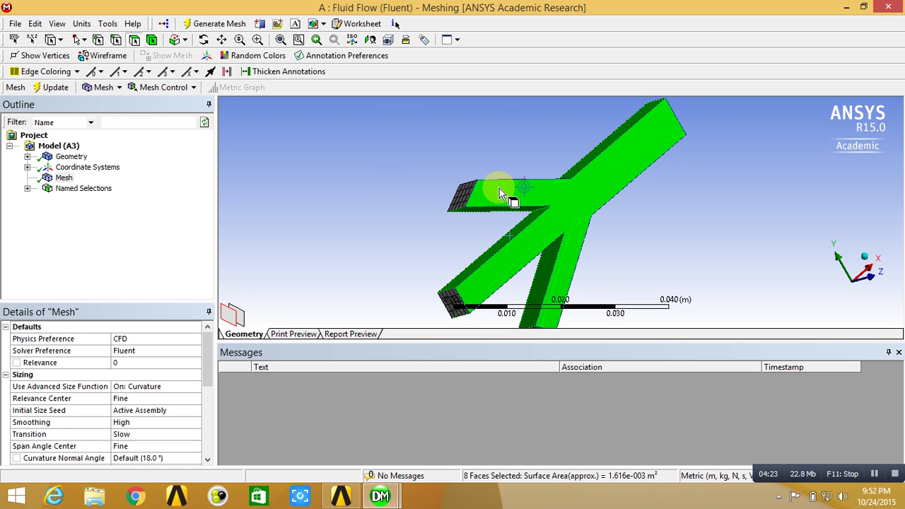
Extend the face selection with the second broad face and the remaining outer side of an angled branch
click(204, 41)
drag(556, 212, 709, 205)
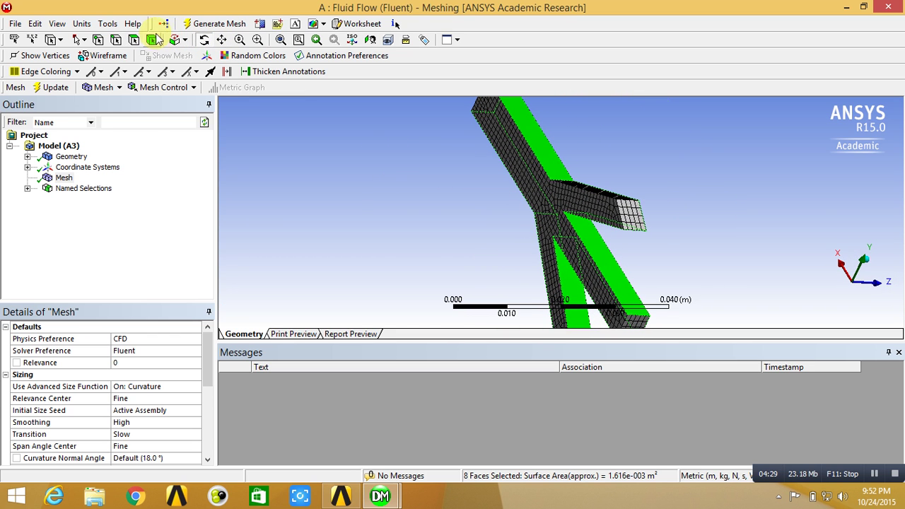
click(134, 41)
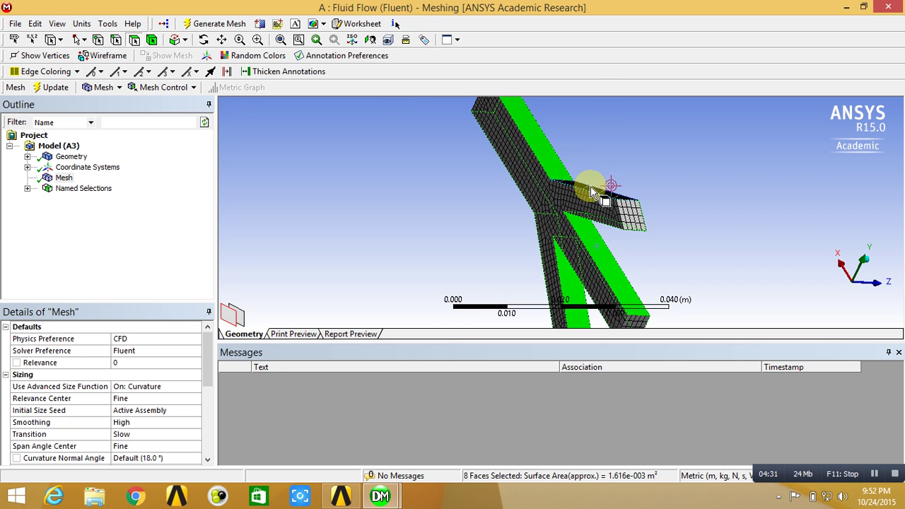
ctrl+drag(592, 197, 565, 201)
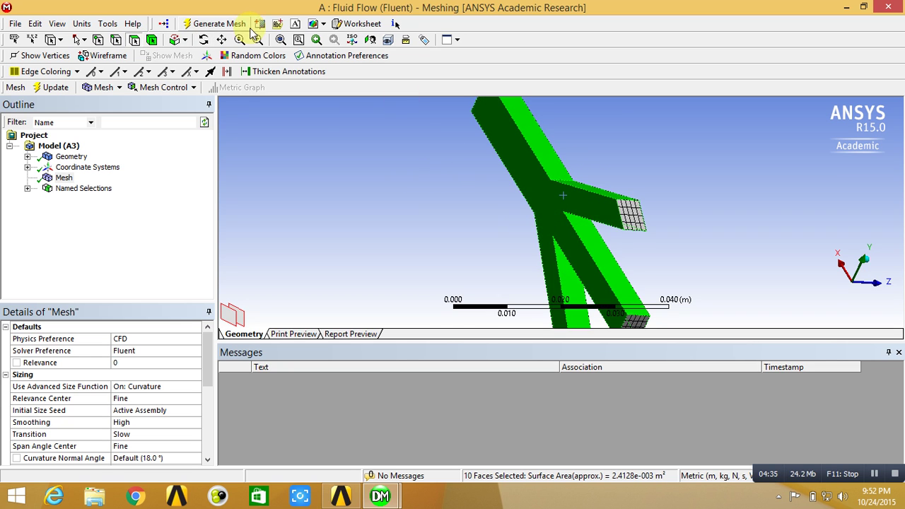
click(204, 41)
click(555, 220)
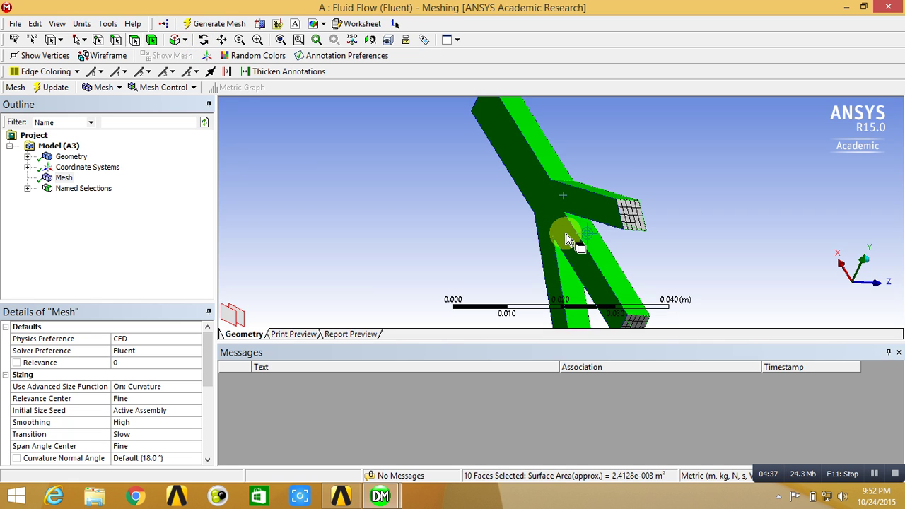
Restart the selection with the near broad face, adding the visible sides of the main channel and middle branch and the adjacent angled branch's outer side
click(566, 239)
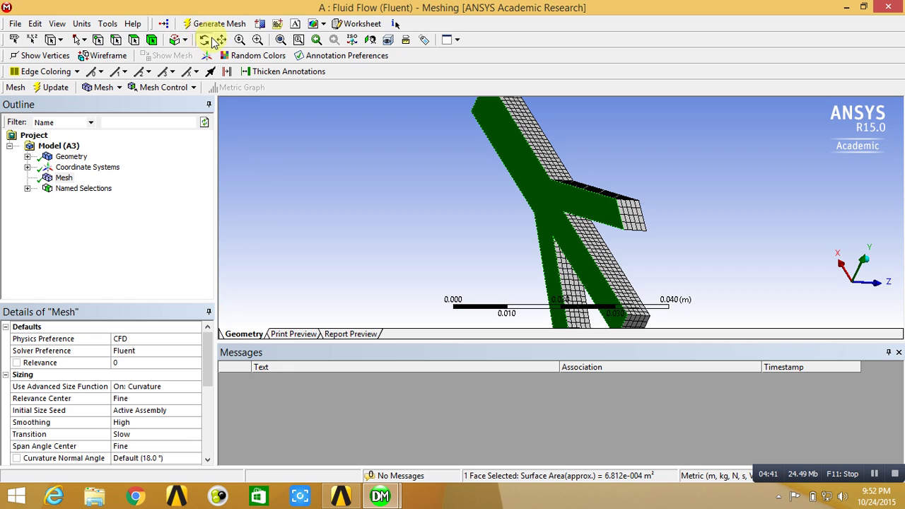
ctrl+click(546, 156)
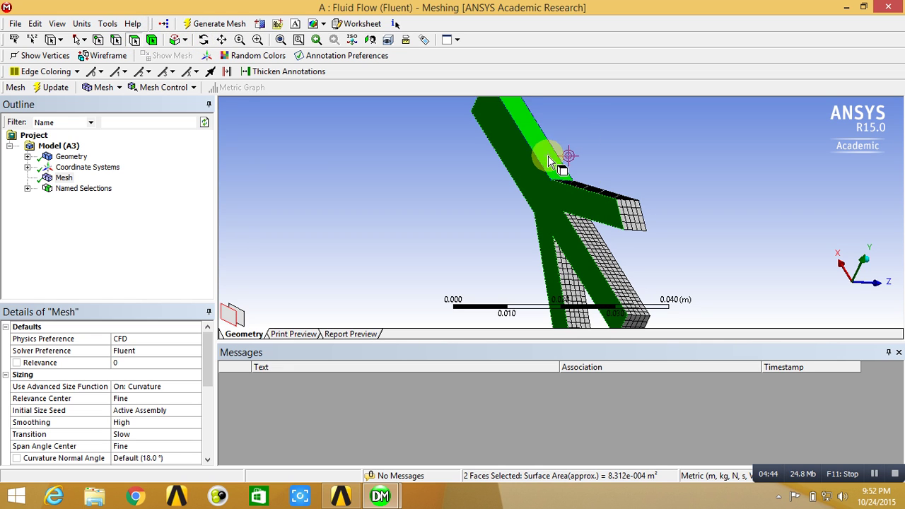
ctrl+click(587, 190)
ctrl+click(596, 243)
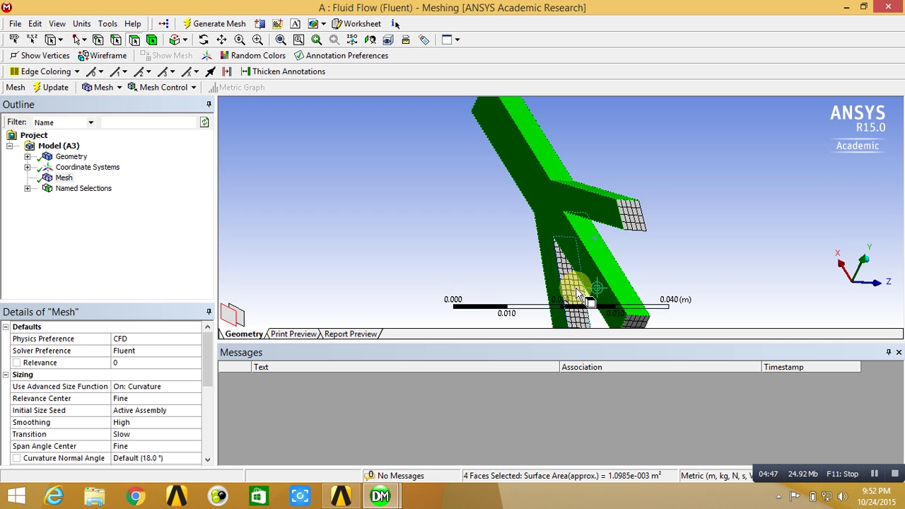
Add the opposite sides of the main channel and middle branch and the other angled branch's outer side to the face selection
click(204, 40)
drag(587, 253, 586, 193)
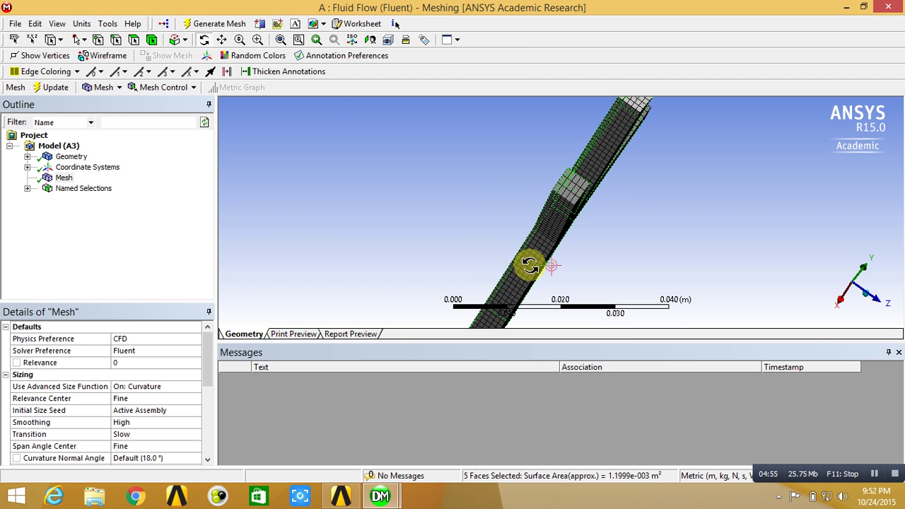
click(134, 40)
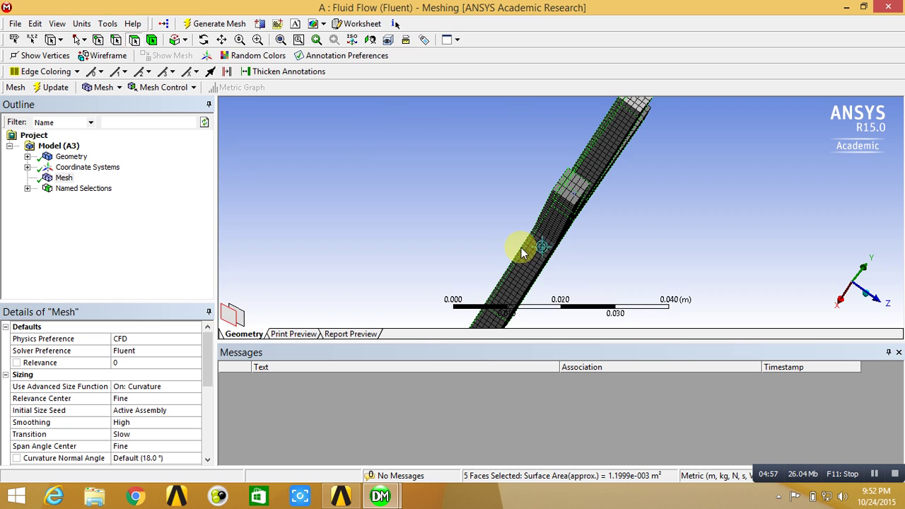
ctrl+click(535, 264)
ctrl+click(559, 213)
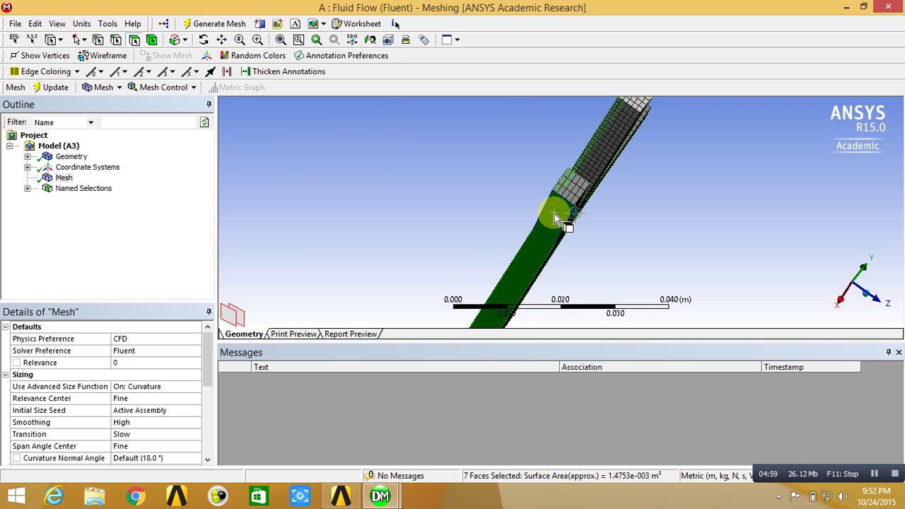
ctrl+click(592, 157)
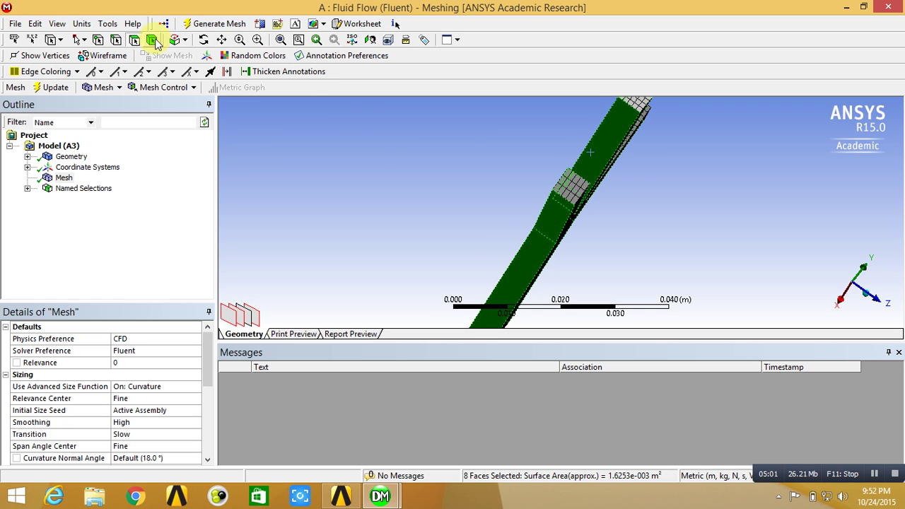
Add the remaining inner side of the angled branch and the second broad face to the face selection
click(204, 39)
drag(592, 162, 520, 168)
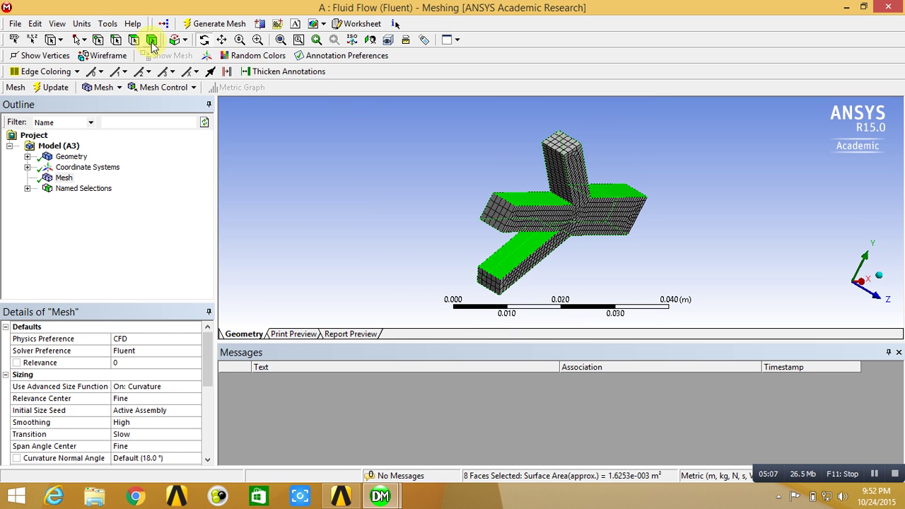
click(134, 40)
ctrl+click(544, 163)
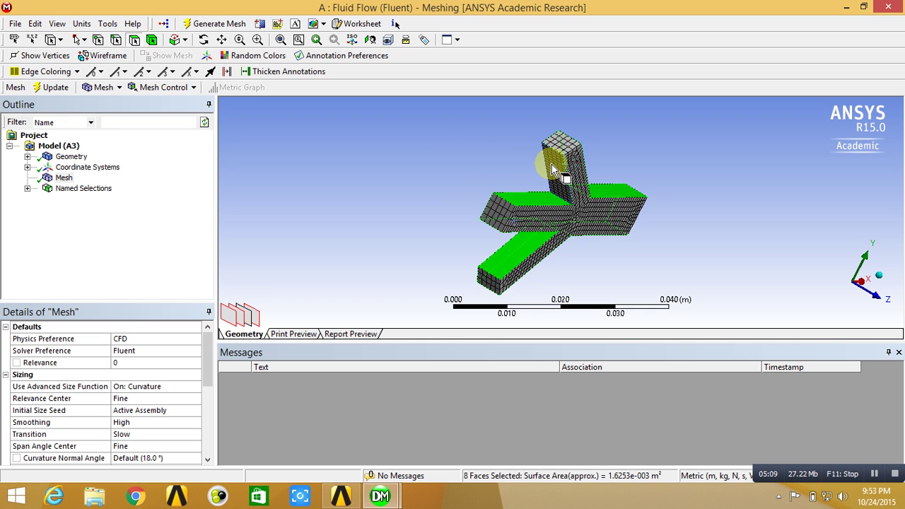
ctrl+click(579, 202)
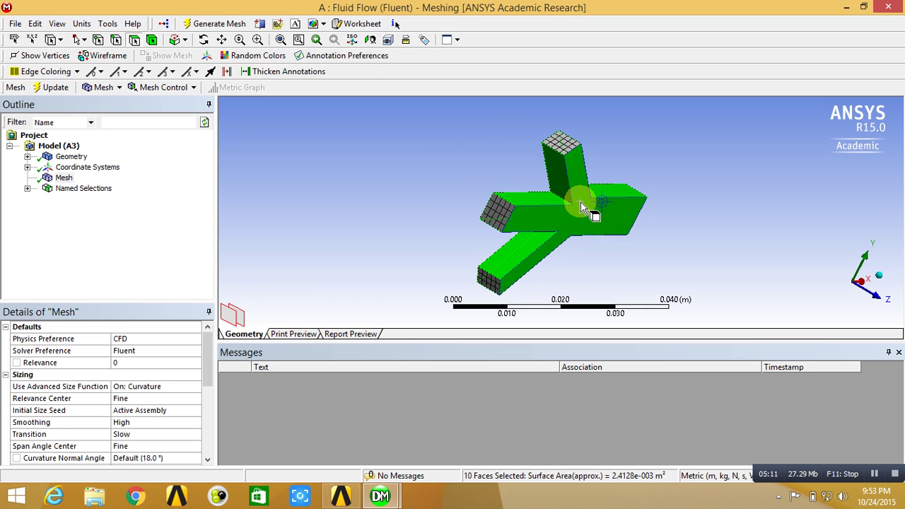
Create a named selection called wall from the selected side and broad faces of the branched channel
click(203, 40)
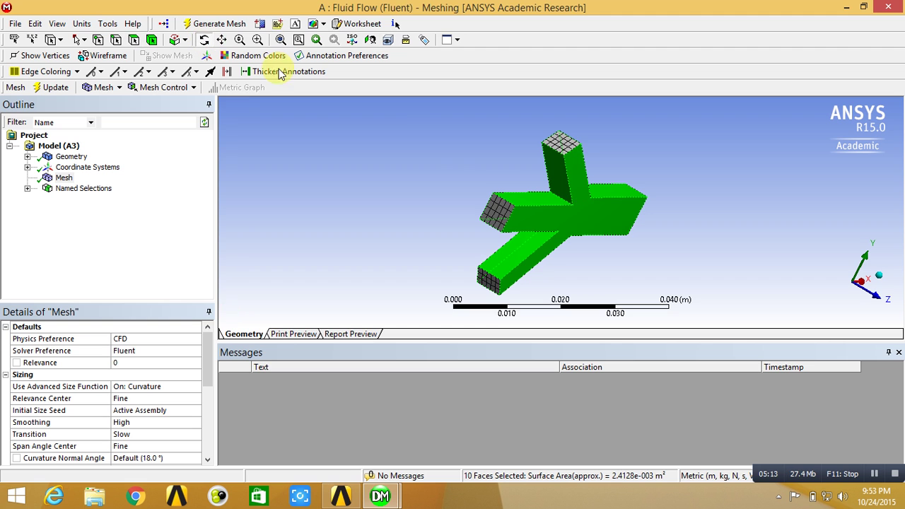
drag(570, 194, 459, 257)
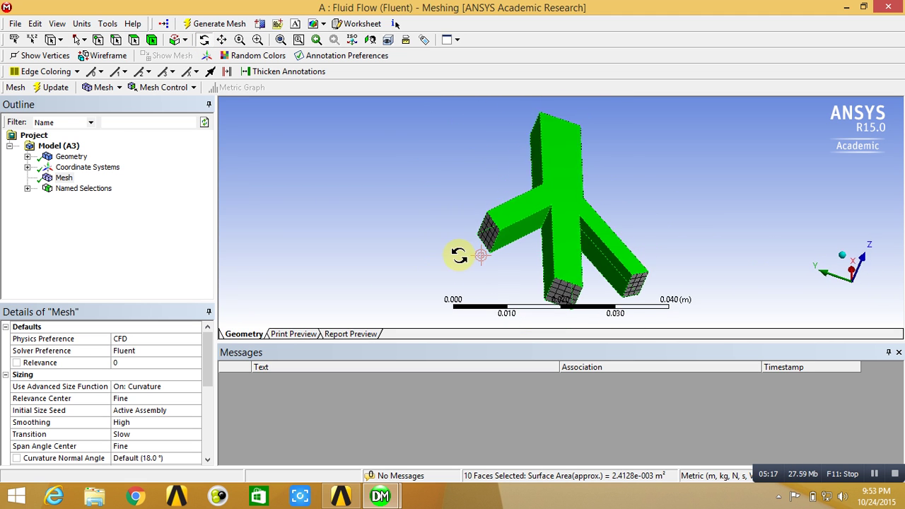
click(76, 41)
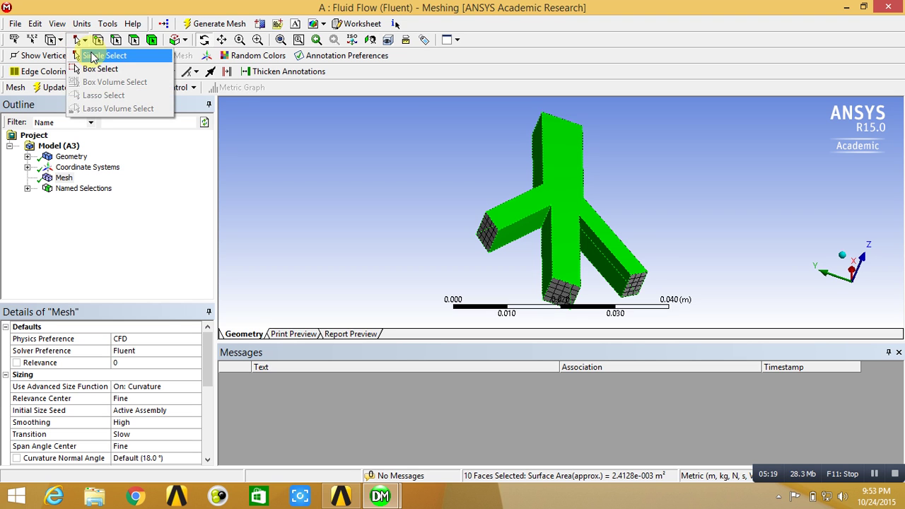
click(89, 53)
right_click(557, 162)
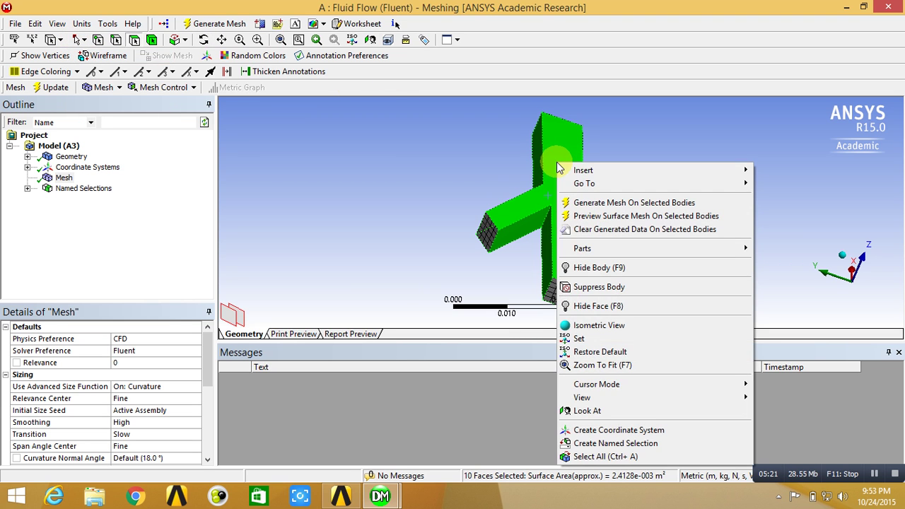
click(635, 445)
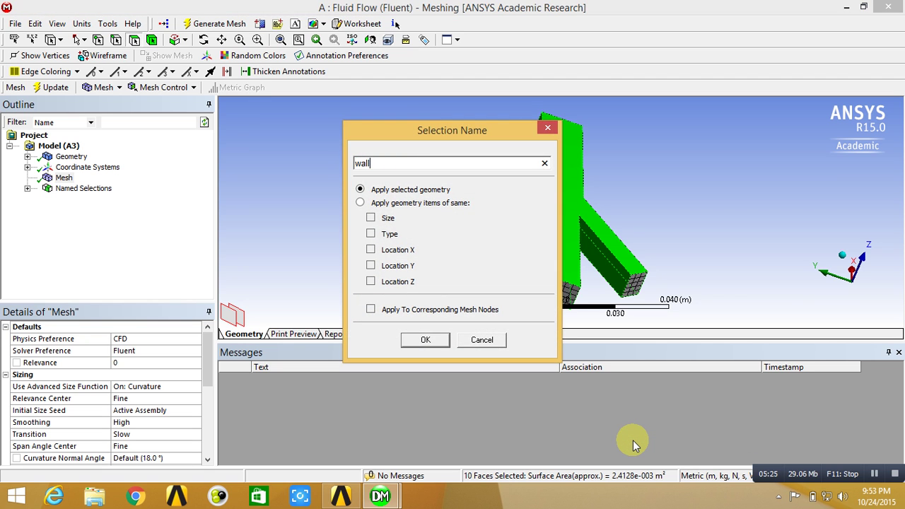
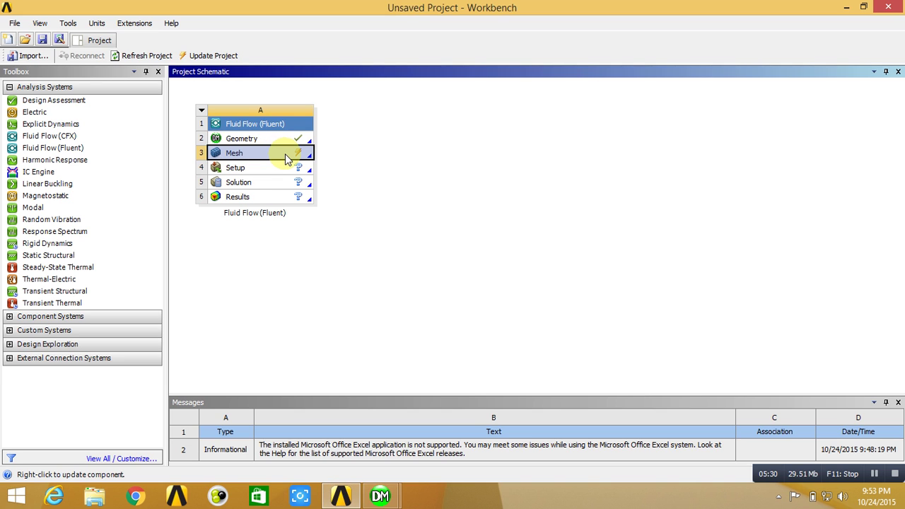
Switch to Workbench, update the Mesh component, and launch Fluent from Setup in a maximized window
right_click(286, 157)
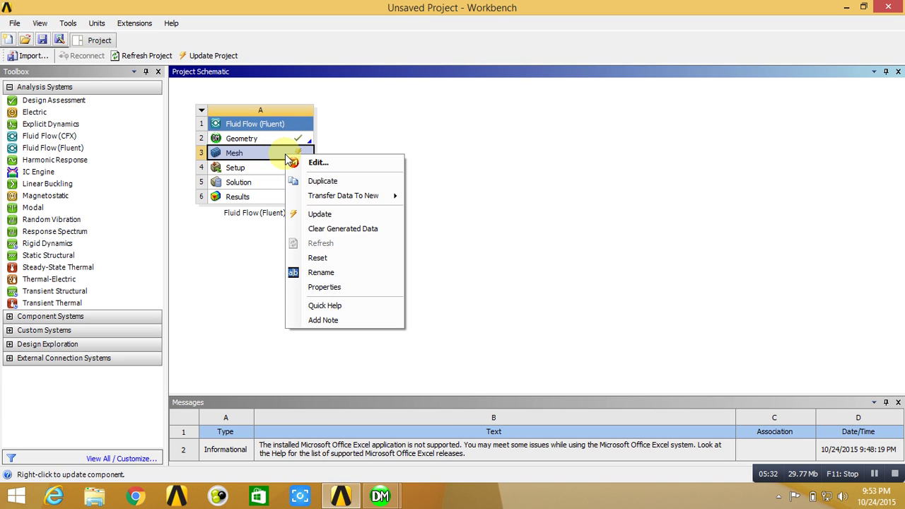
click(341, 213)
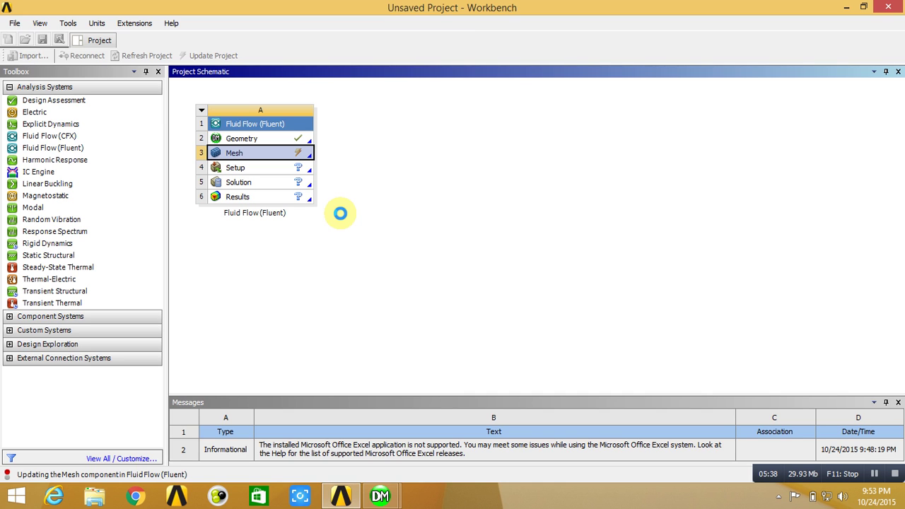
double_click(290, 170)
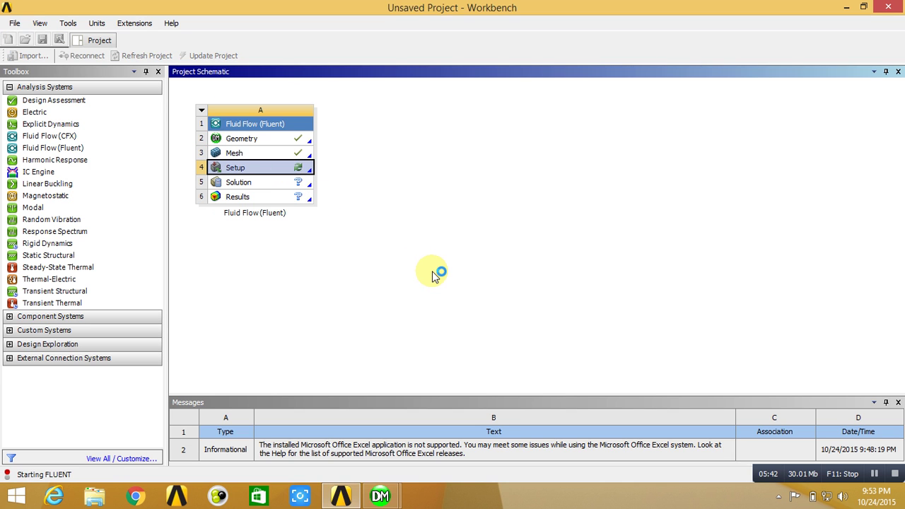
click(170, 297)
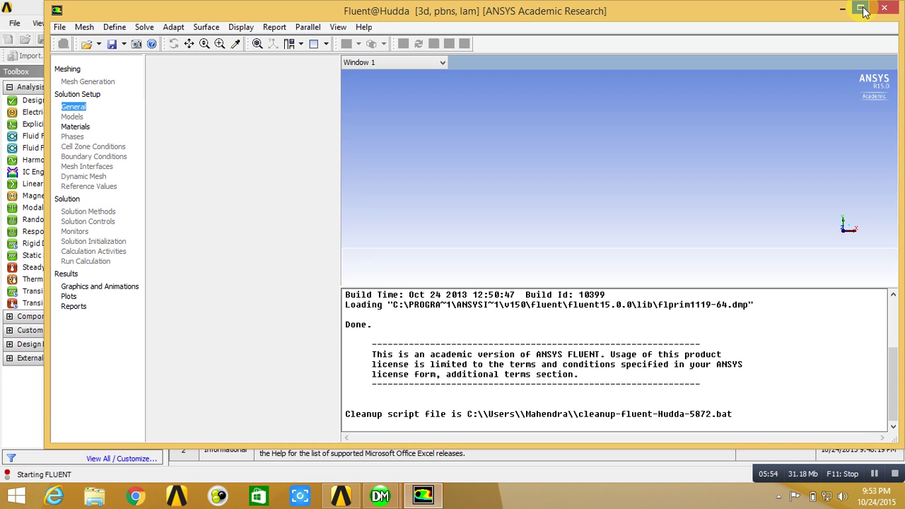
click(862, 9)
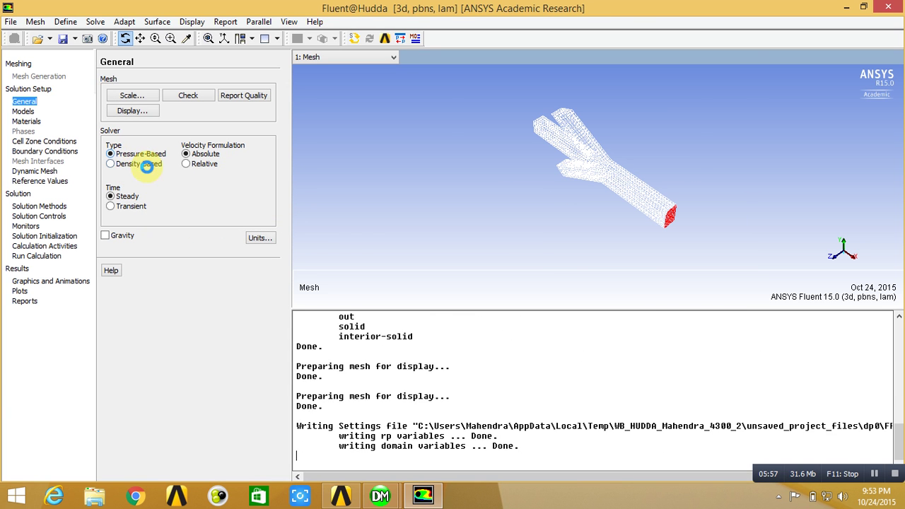
Set the solver time to Transient and enable the explicit Volume of Fluid multiphase model with Level Set coupling
click(111, 206)
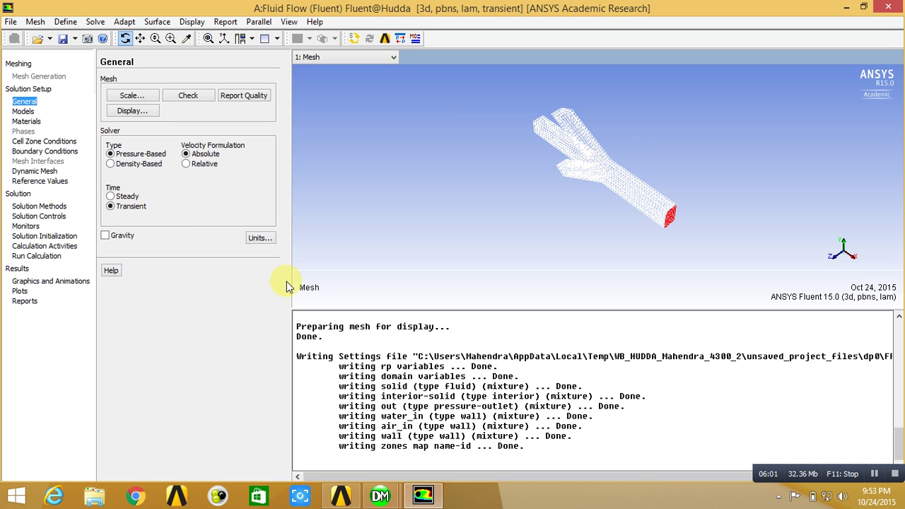
click(23, 112)
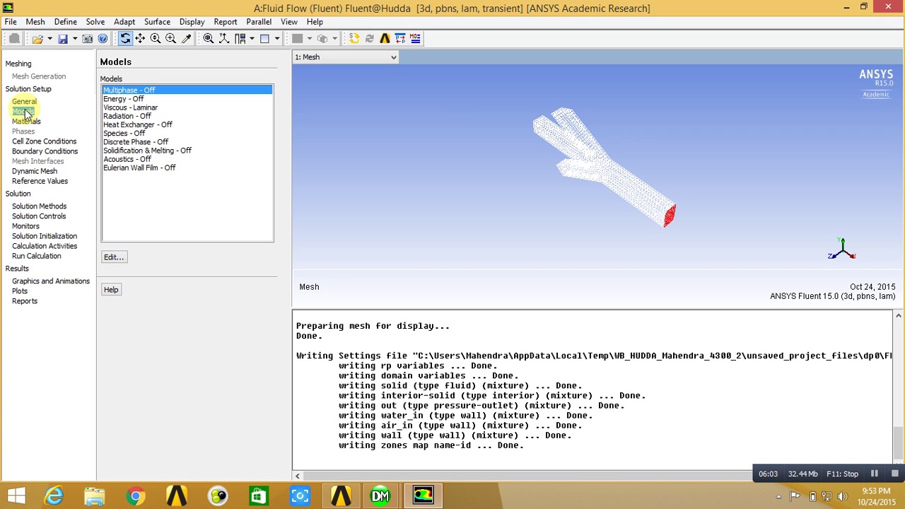
double_click(134, 94)
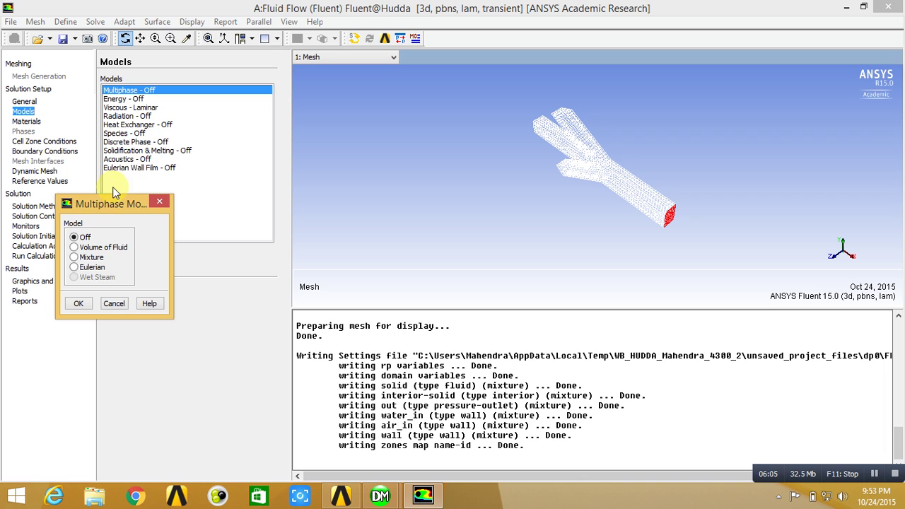
click(104, 249)
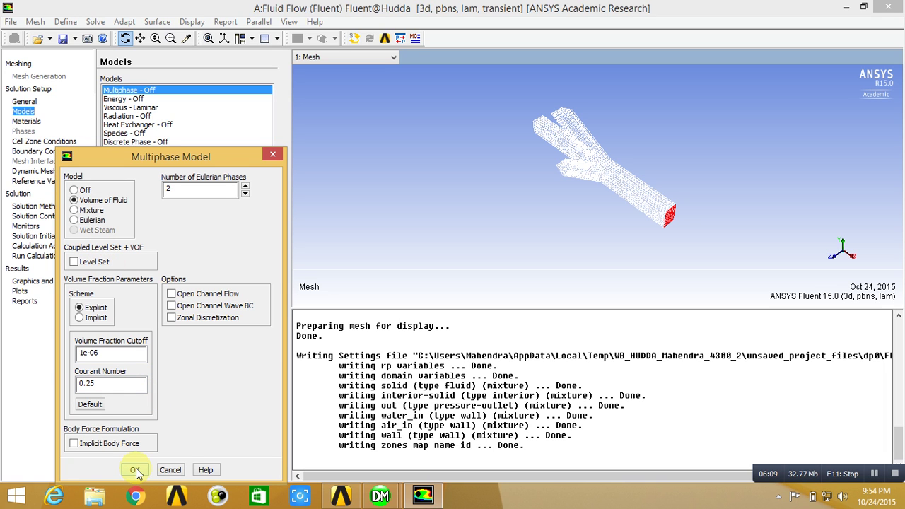
click(74, 263)
click(74, 261)
click(74, 262)
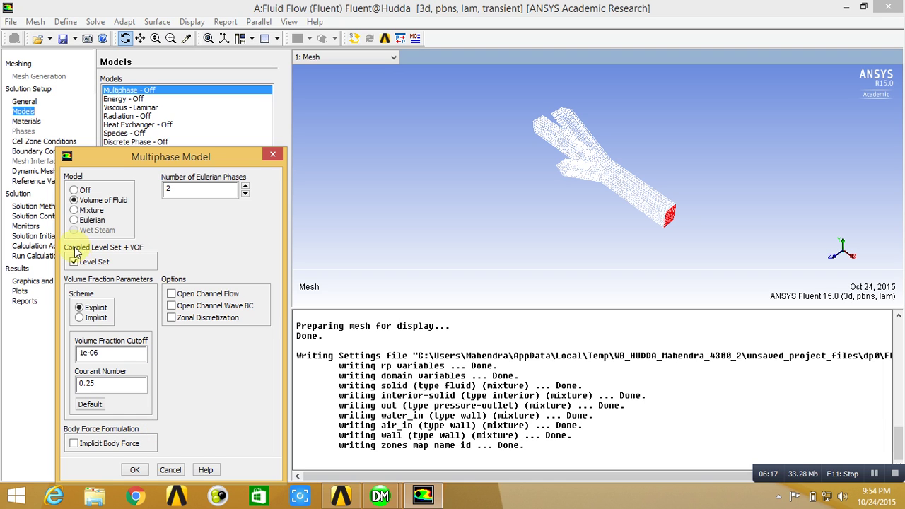
click(135, 470)
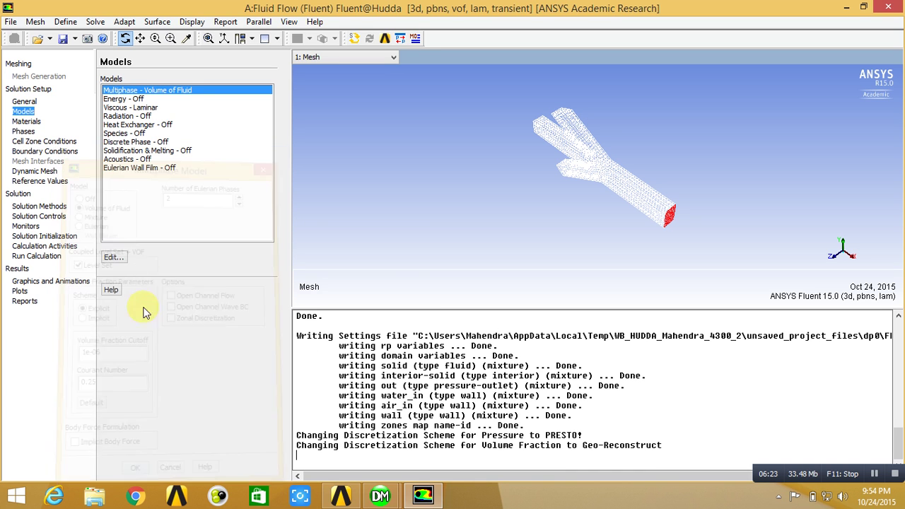
Confirm Laminar as the viscous model
double_click(134, 111)
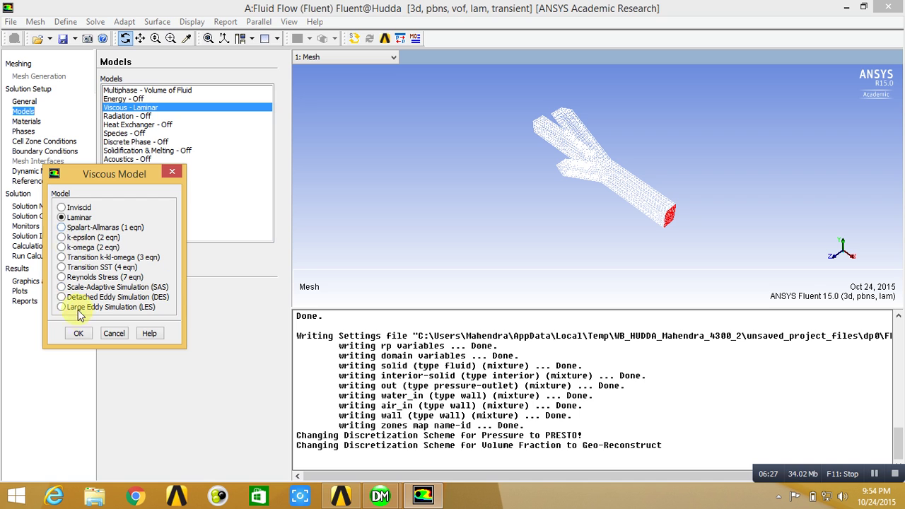
click(79, 333)
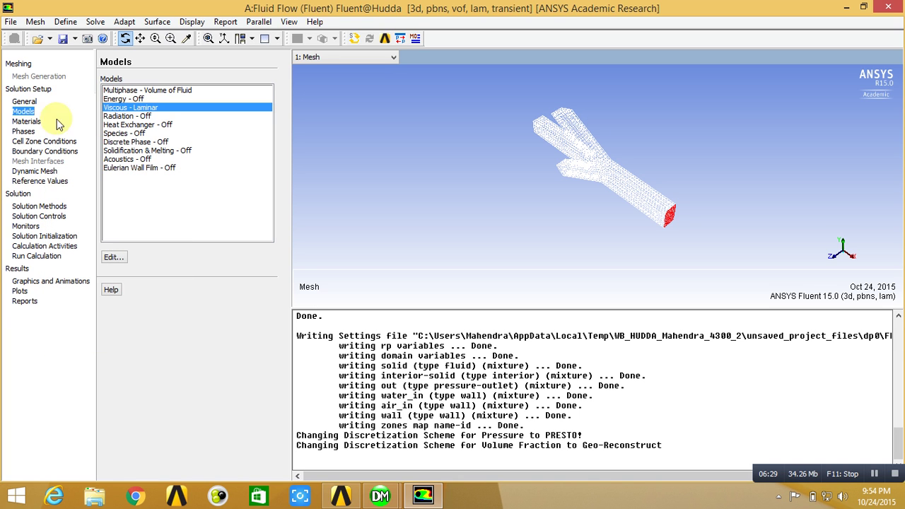
Copy water-liquid (h2o<l>) from the Fluent database into the case's fluid materials
click(26, 122)
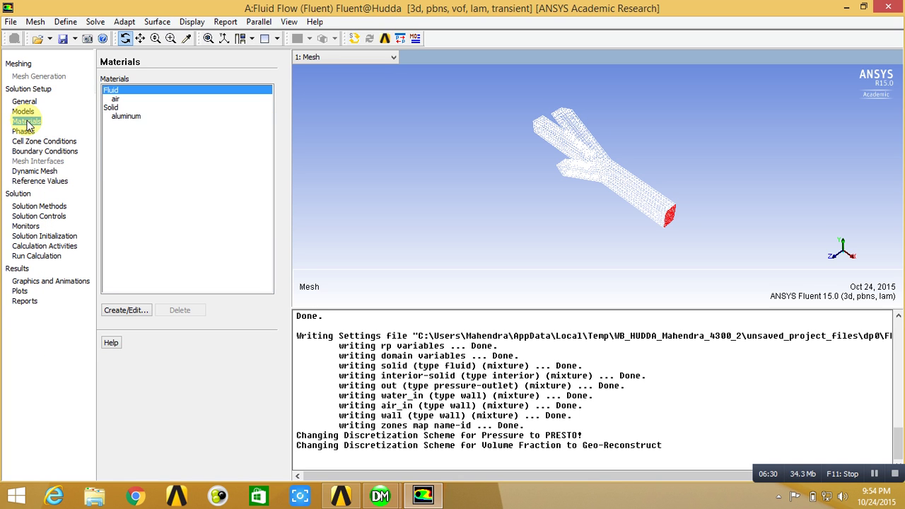
double_click(149, 101)
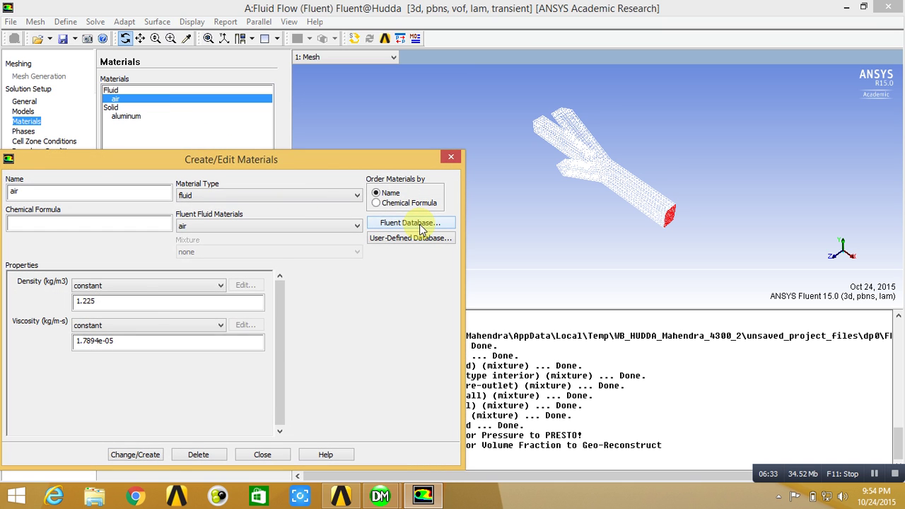
click(422, 230)
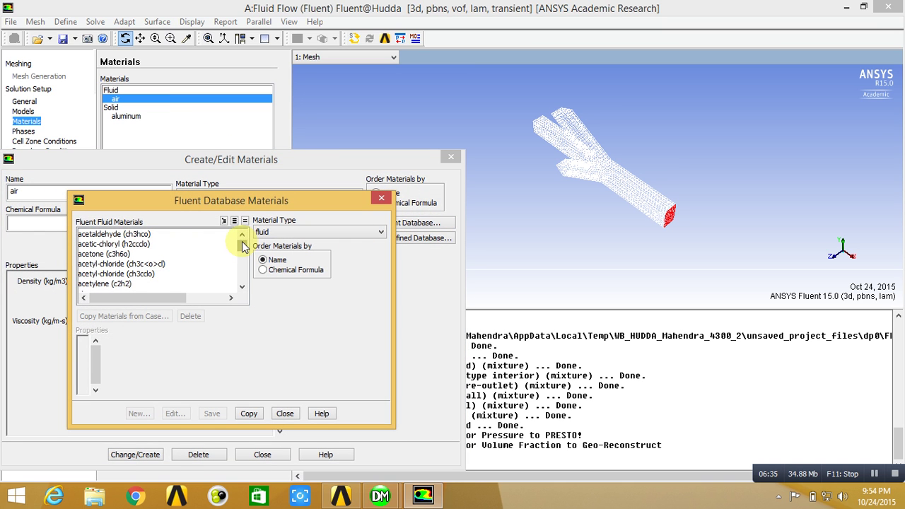
drag(243, 245, 244, 278)
click(130, 265)
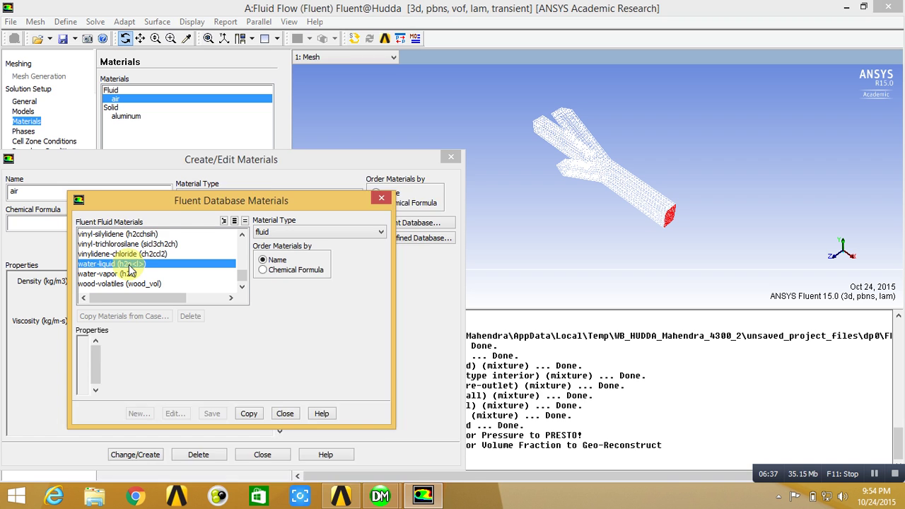
click(269, 470)
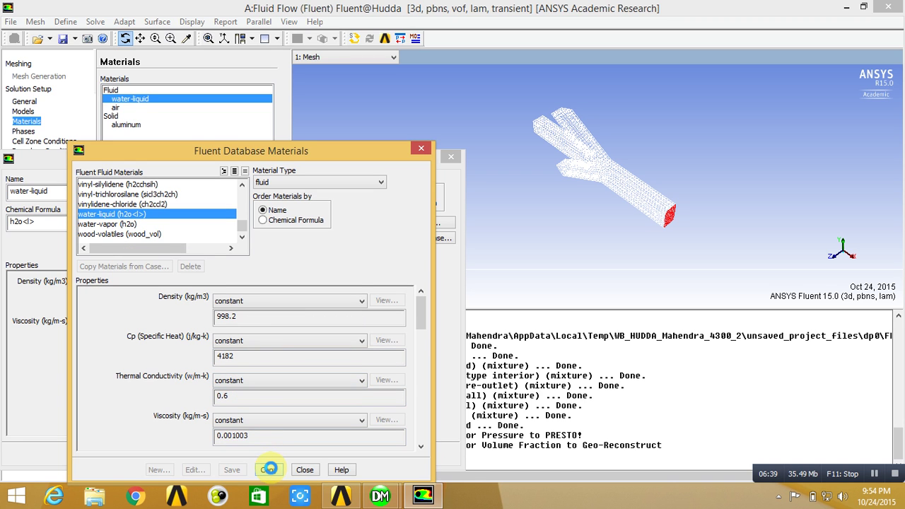
click(313, 471)
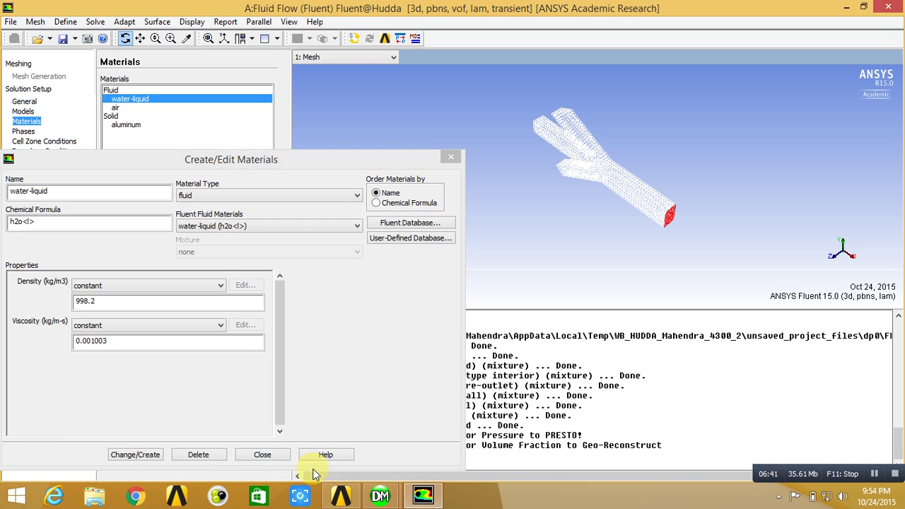
click(268, 457)
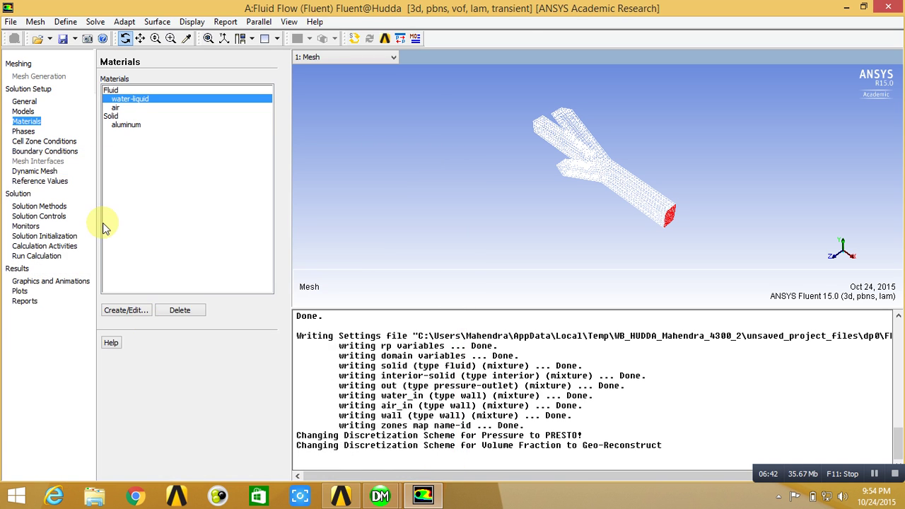
Rename the primary phase as phase-1-air-, with air as its material
click(25, 133)
double_click(142, 91)
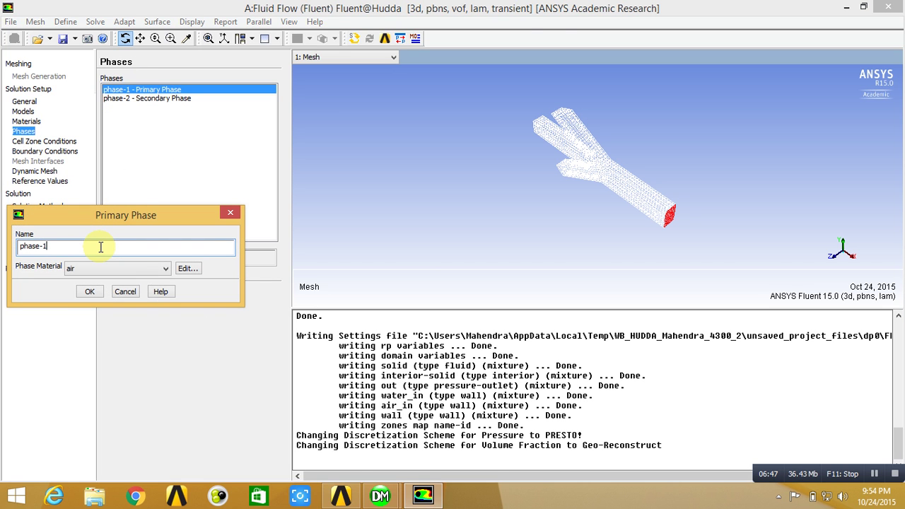
click(101, 247)
text(-air-)
click(90, 291)
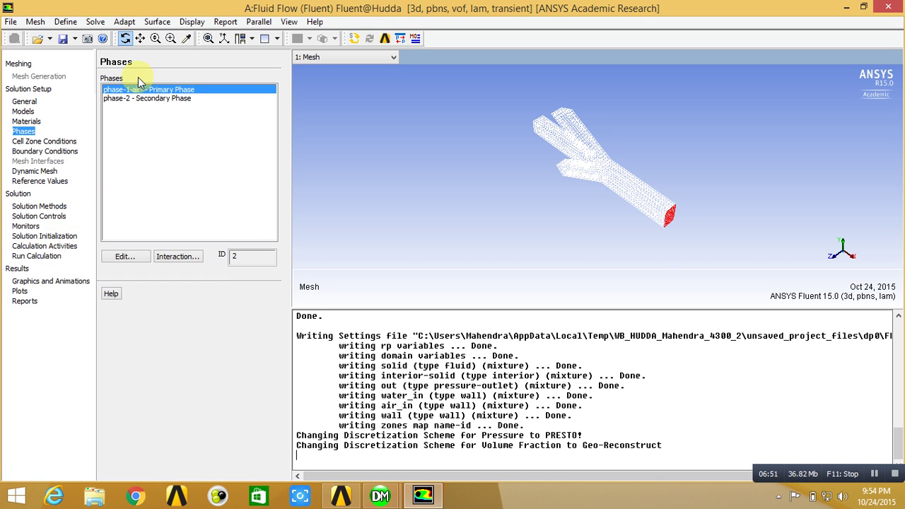
Rename the secondary phase as phase-2-liquid- and assign water-liquid as its material
double_click(143, 99)
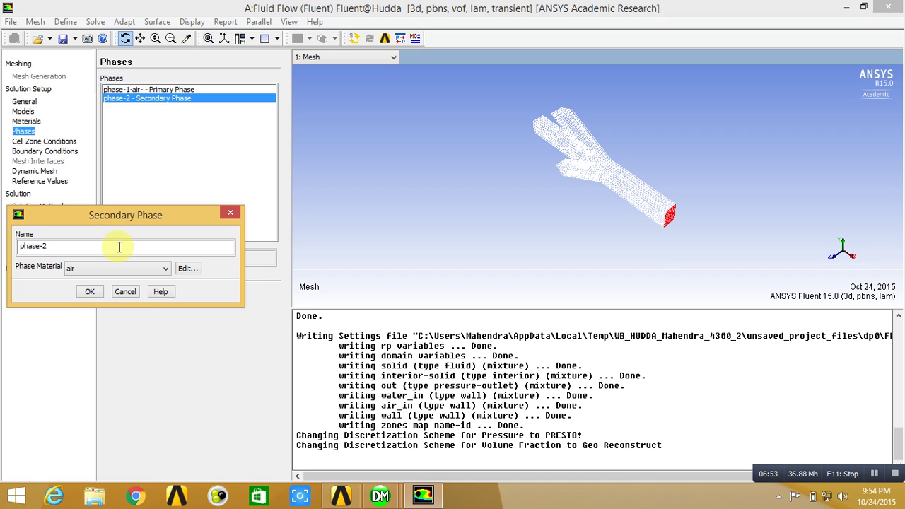
text(-liquid-)
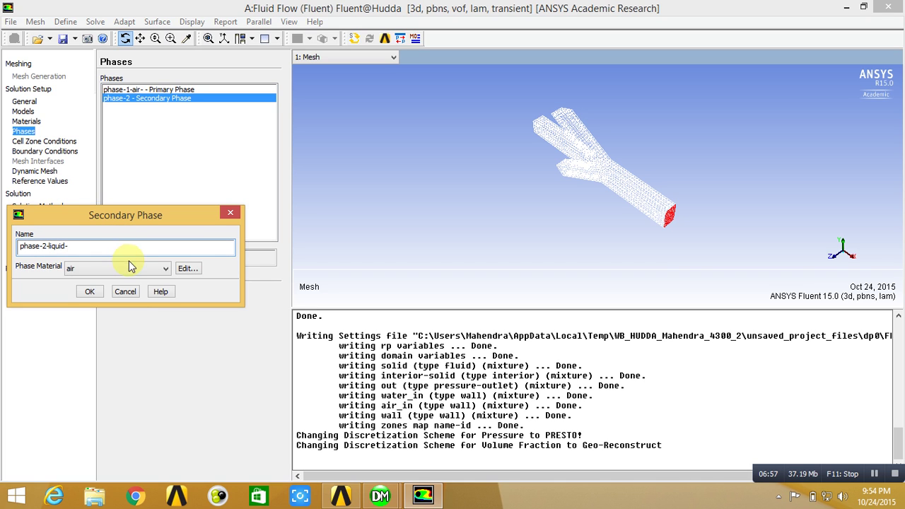
click(130, 267)
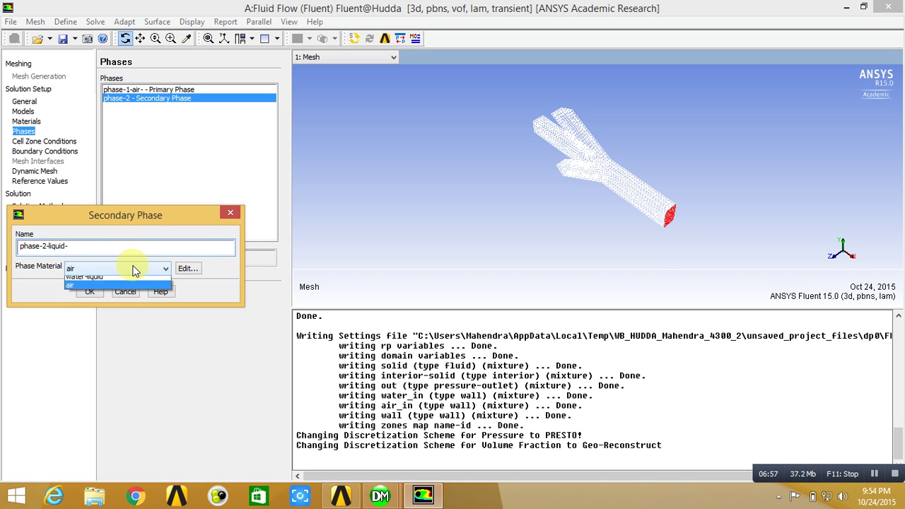
click(128, 285)
click(92, 296)
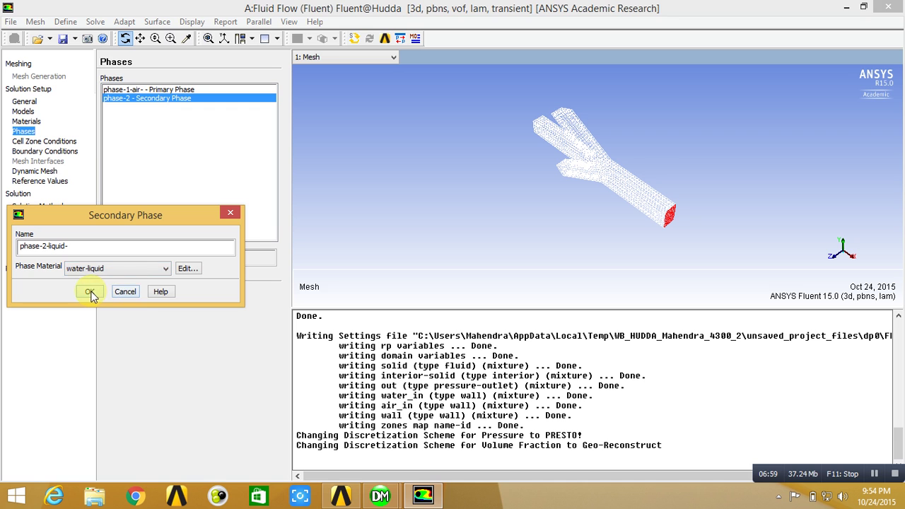
Change the air_in boundary to a velocity-inlet with a velocity magnitude of 0.30 m/s for the mixture
click(41, 142)
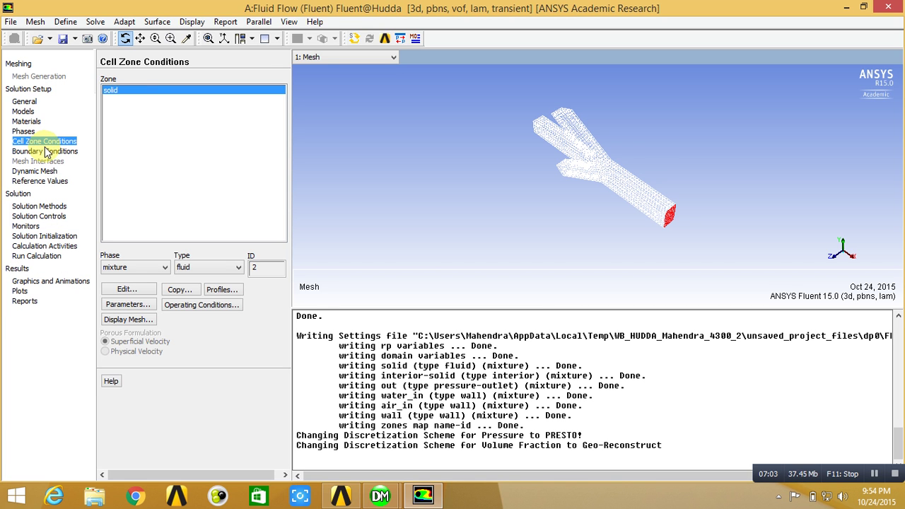
click(46, 153)
click(147, 90)
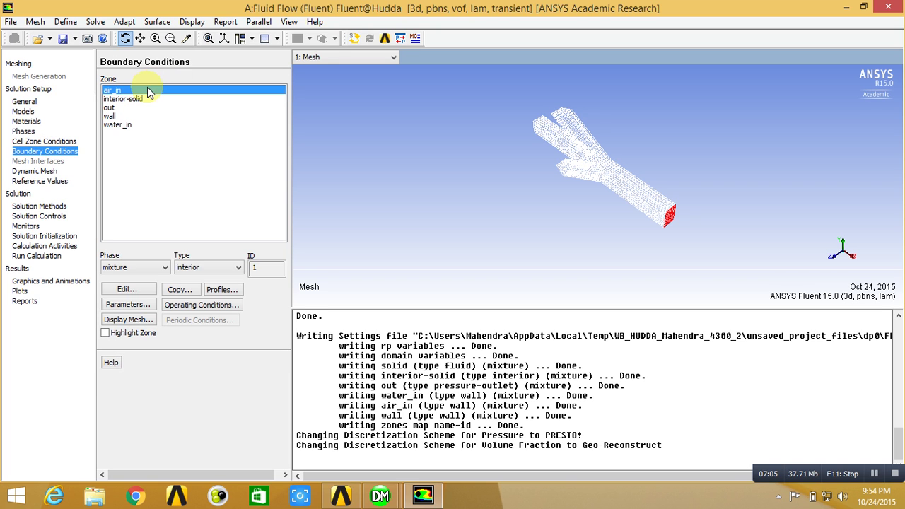
click(201, 267)
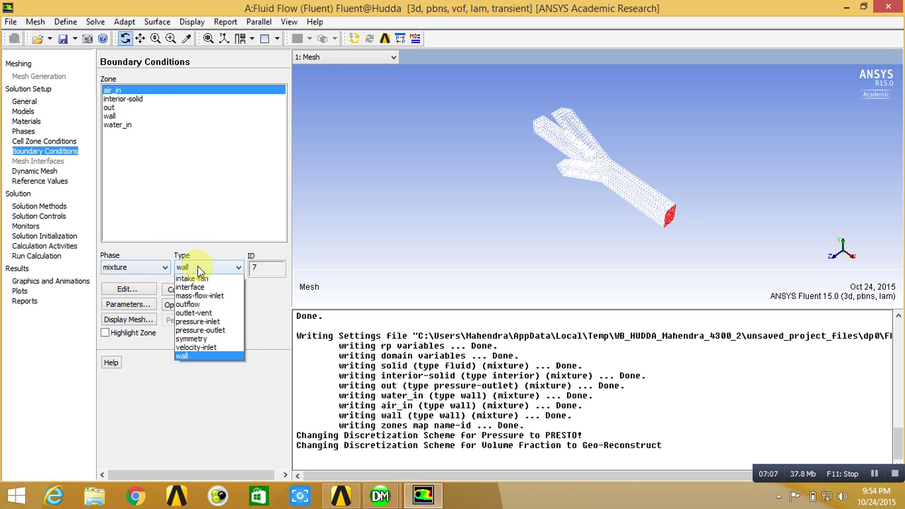
click(210, 377)
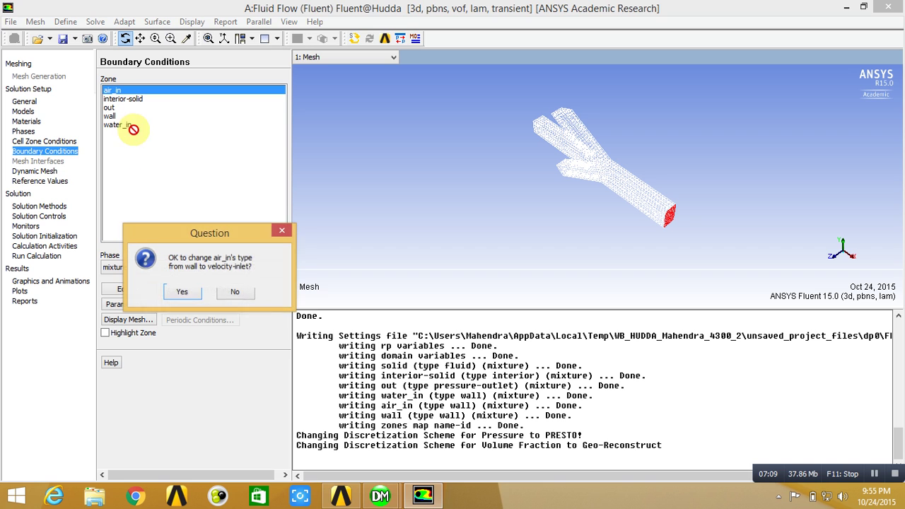
click(182, 293)
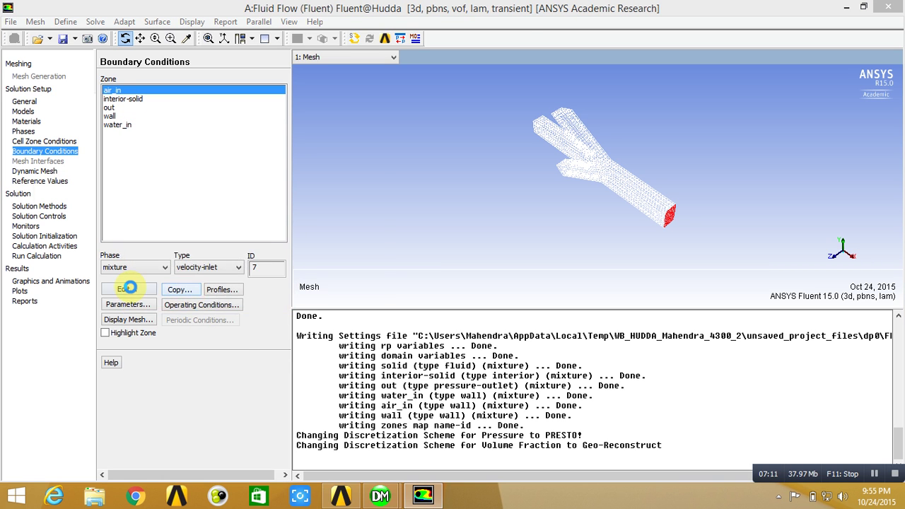
click(129, 288)
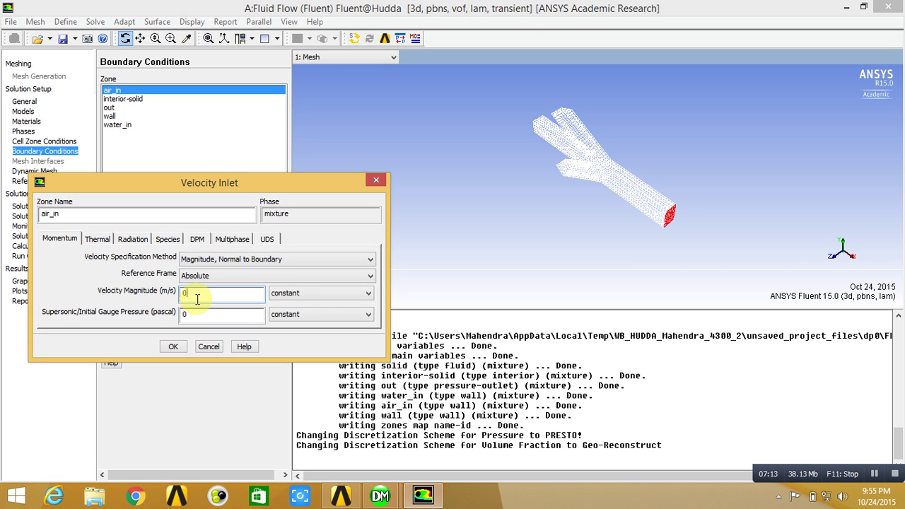
text(.3)
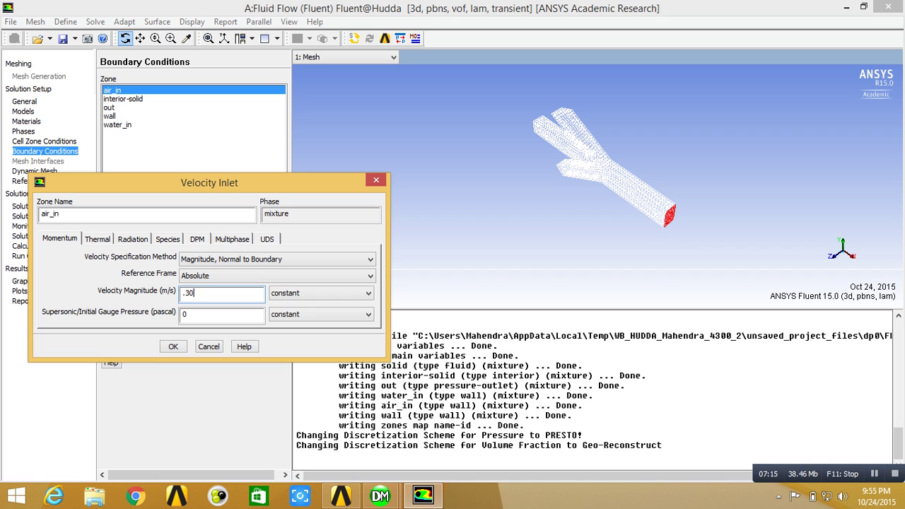
click(173, 347)
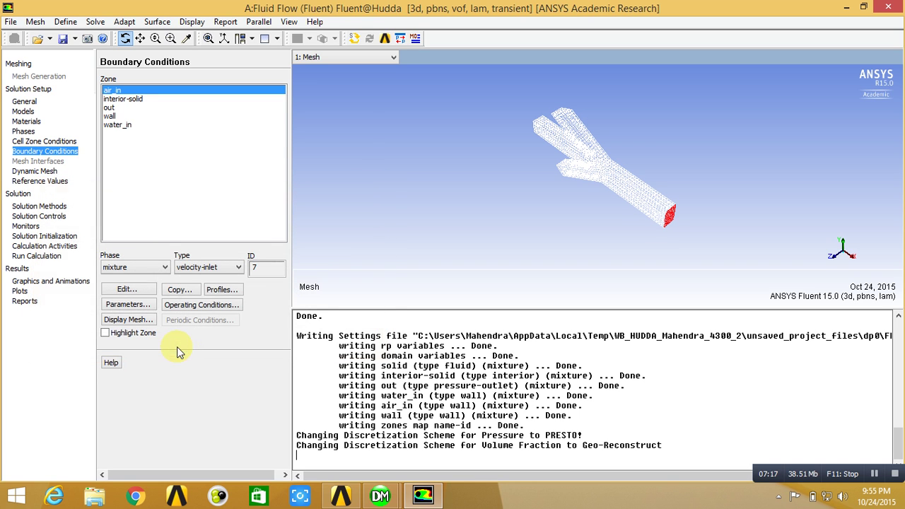
Confirm the out boundary as a pressure-outlet with a constant gauge pressure of 0 pascal
click(134, 100)
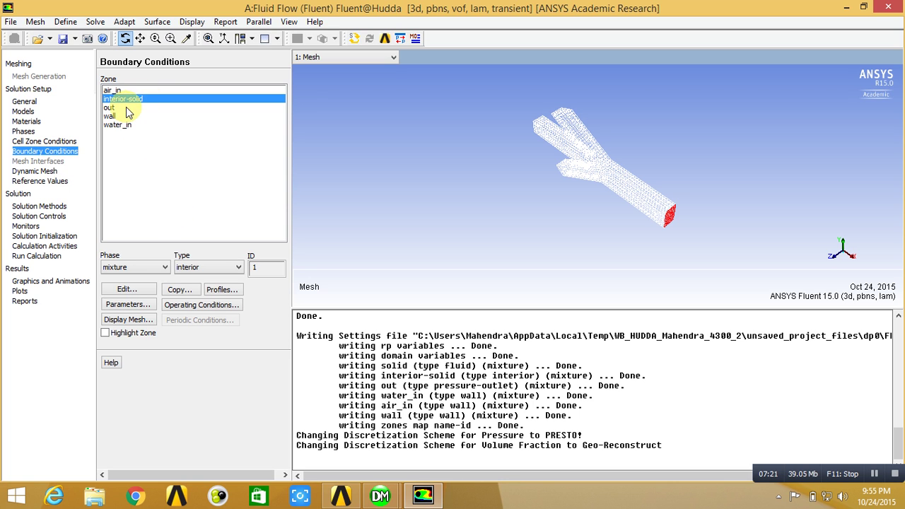
click(126, 107)
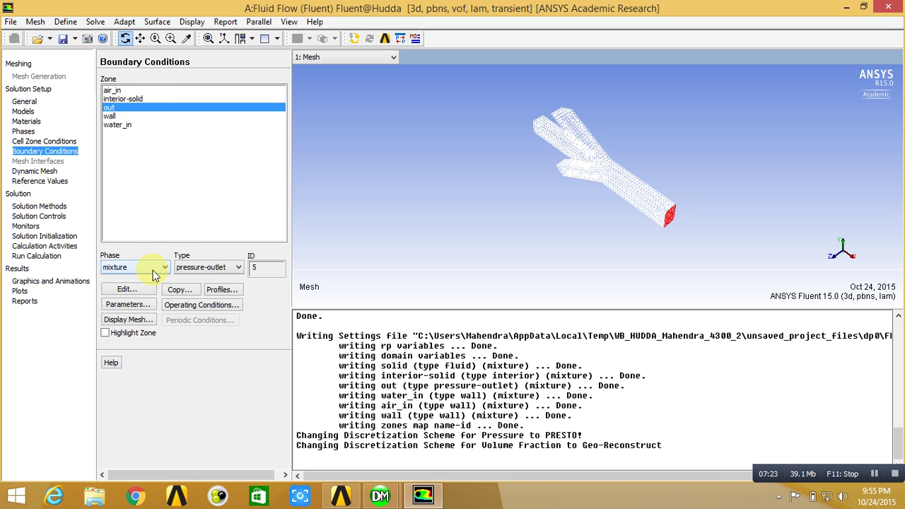
click(137, 293)
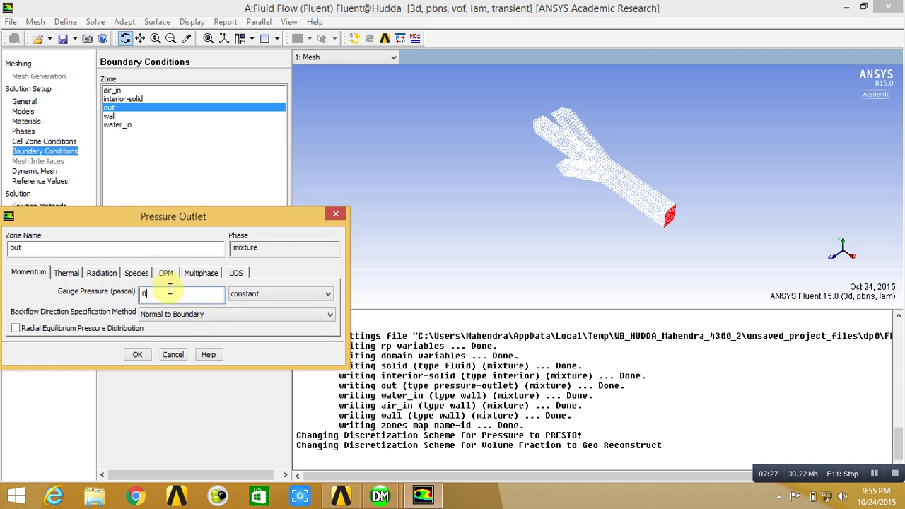
click(139, 355)
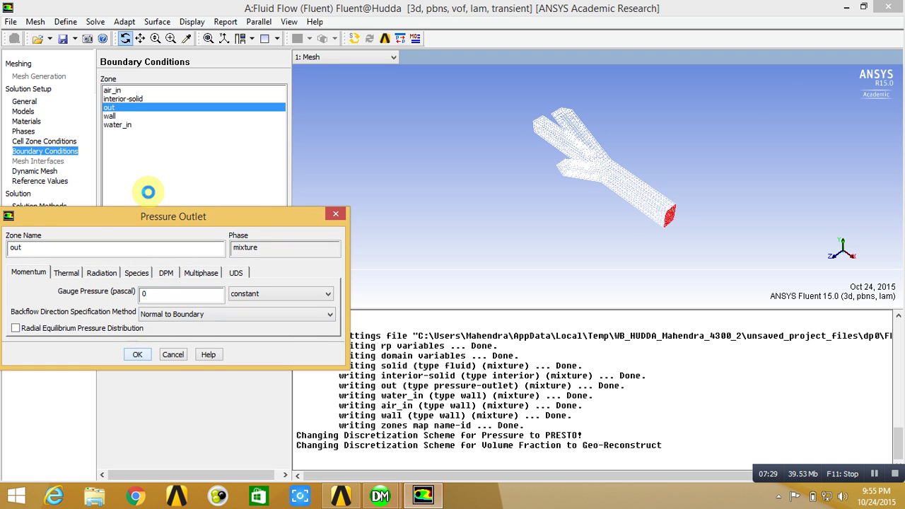
Change the water_in boundary to a velocity-inlet with a velocity magnitude of 0.40 m/s for the mixture
click(115, 116)
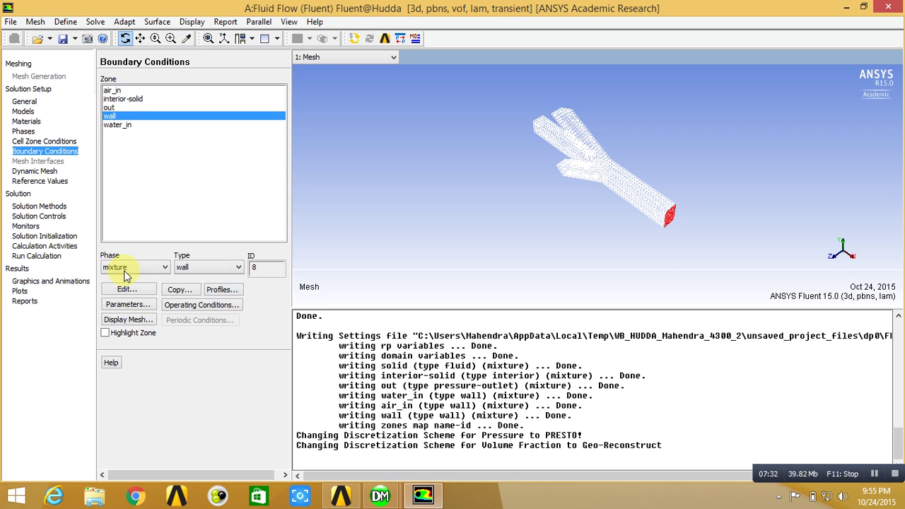
click(136, 126)
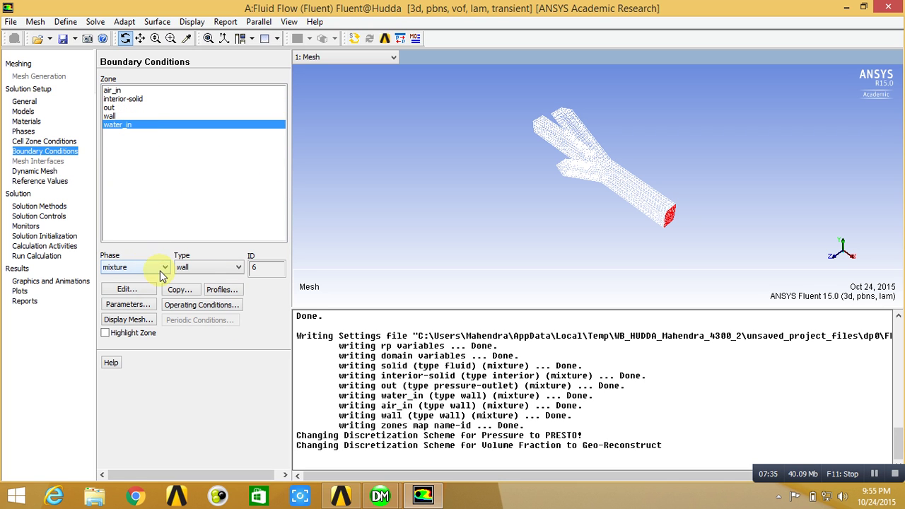
click(205, 266)
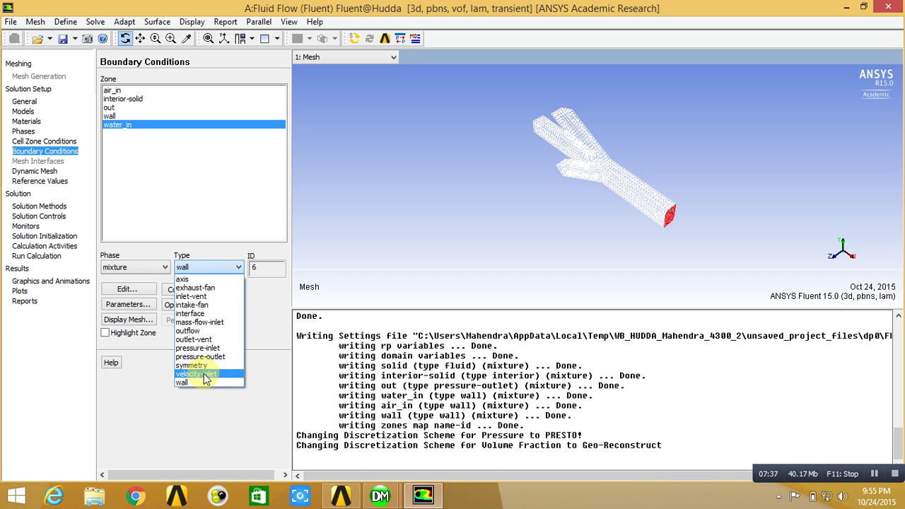
click(203, 373)
click(181, 291)
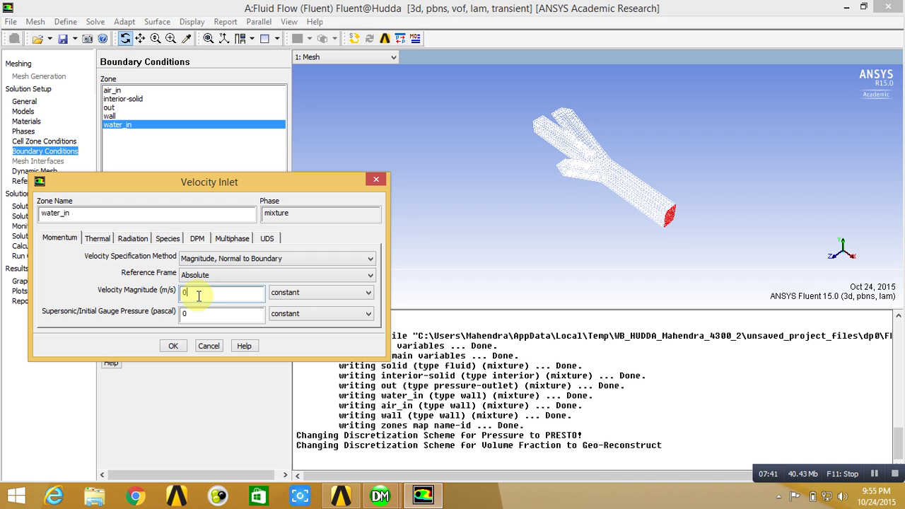
text(.4)
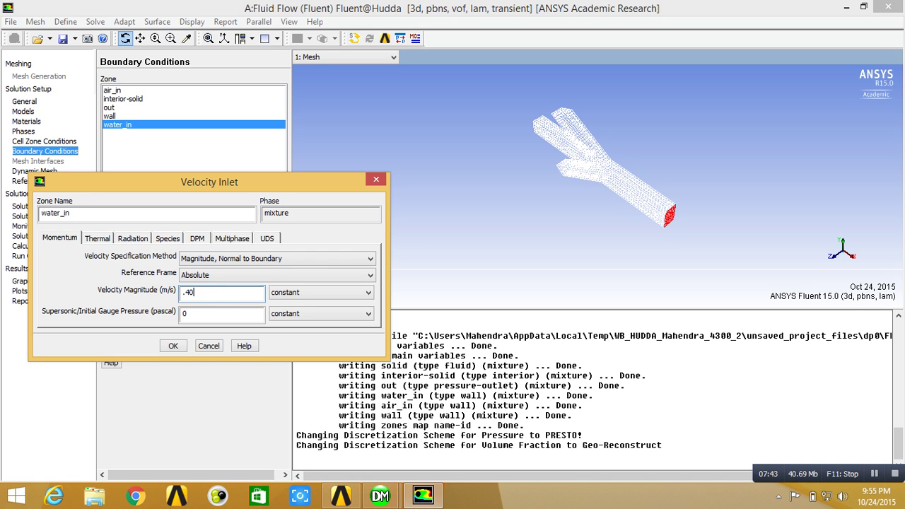
click(172, 346)
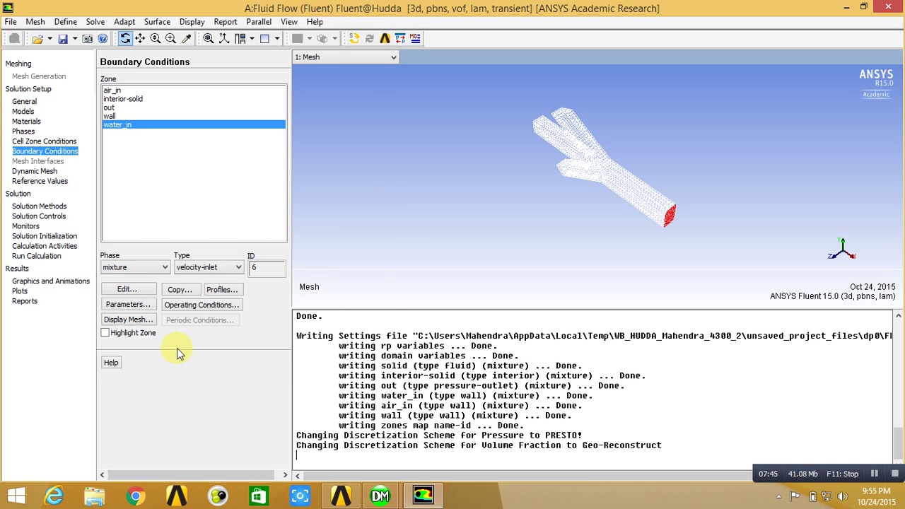
Set the phase-2-liquid- volume fraction to 1 at the water_in velocity inlet
click(139, 268)
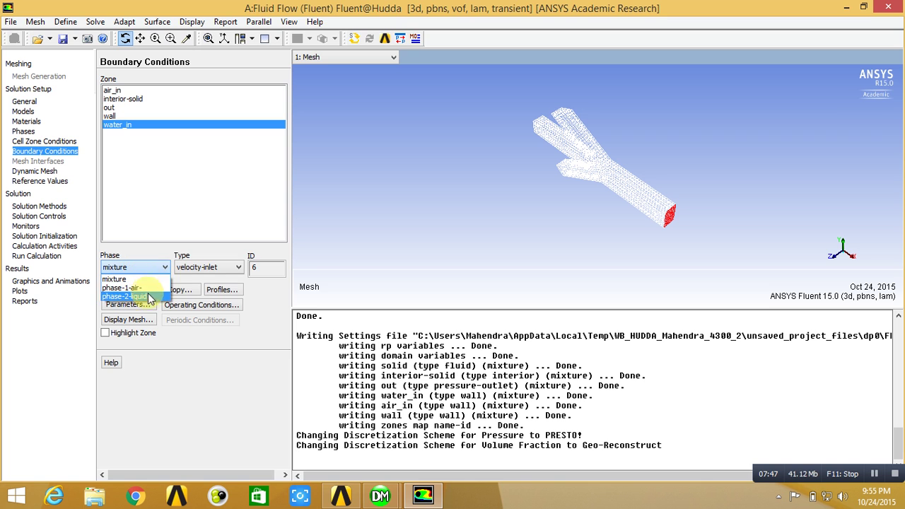
click(135, 297)
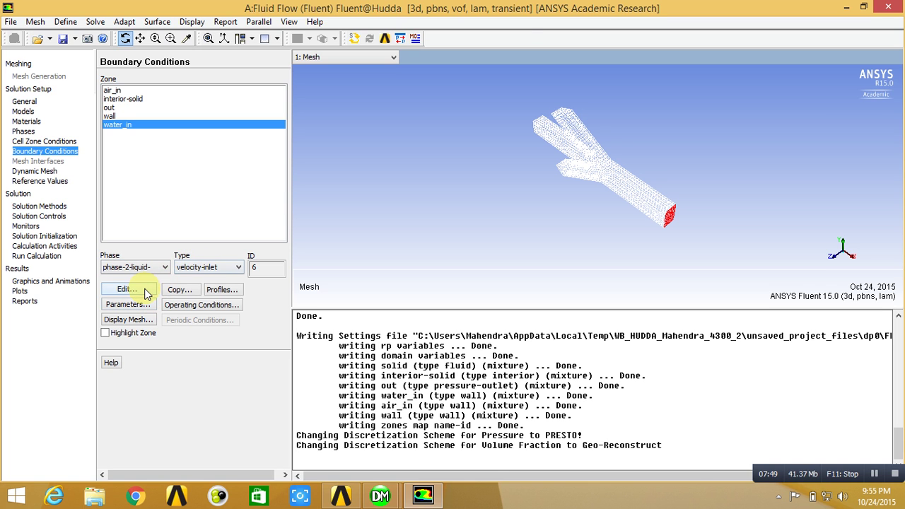
click(146, 293)
click(203, 288)
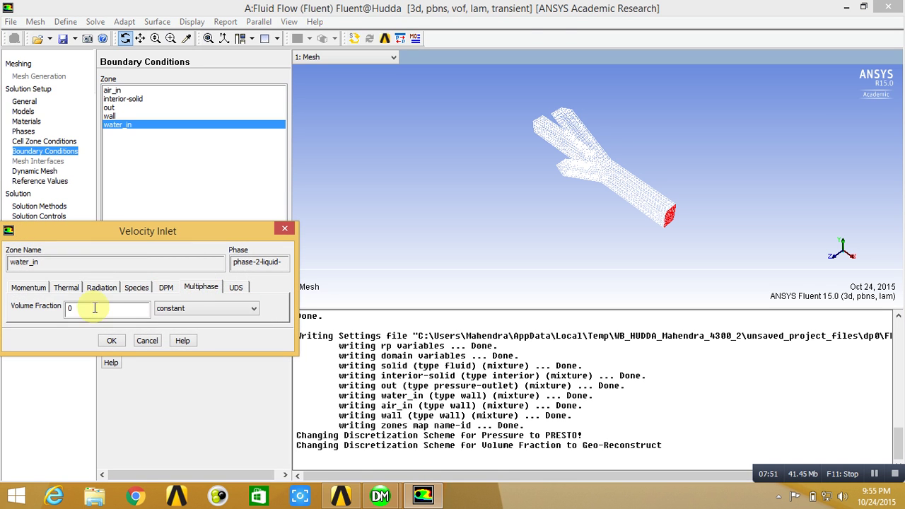
text(1)
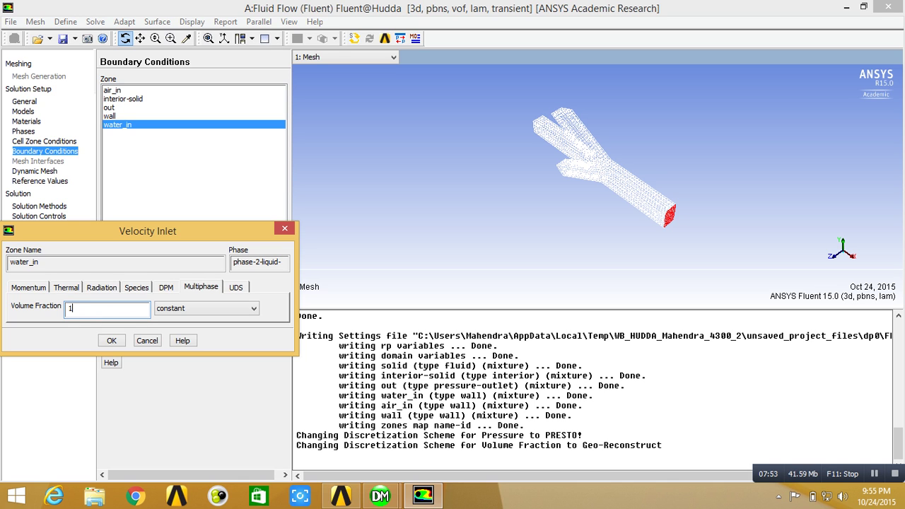
click(112, 345)
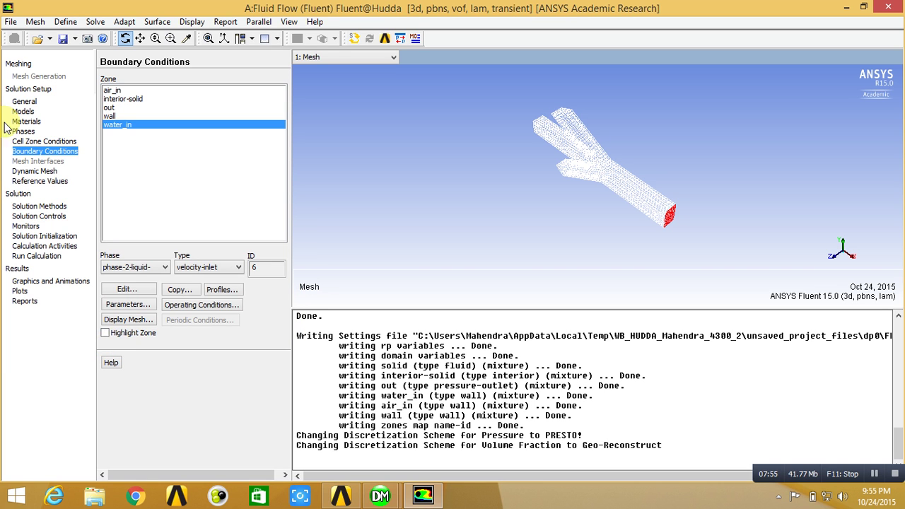
Compute the reference values from the air_in boundary
click(34, 172)
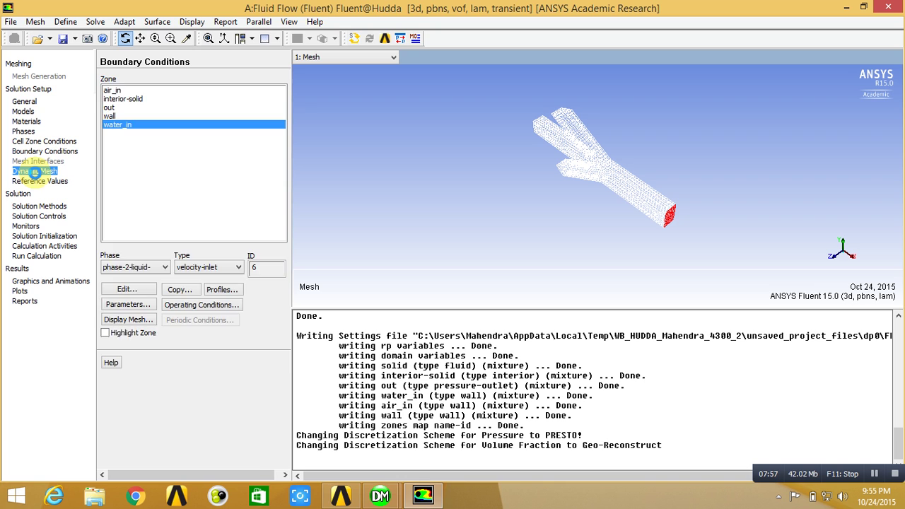
click(45, 180)
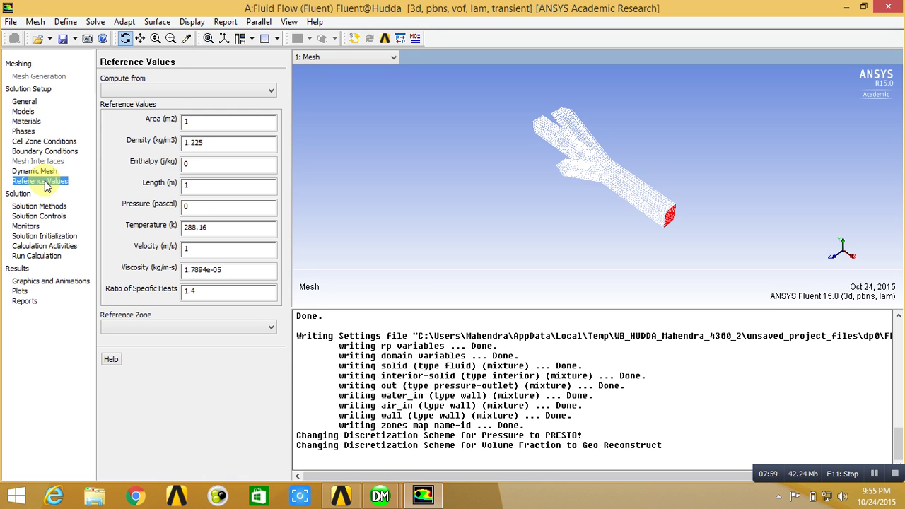
click(179, 84)
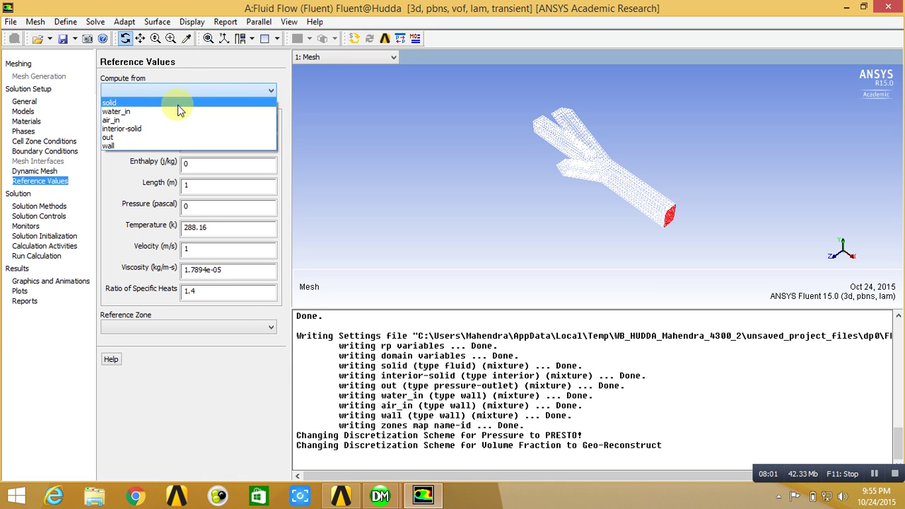
click(178, 112)
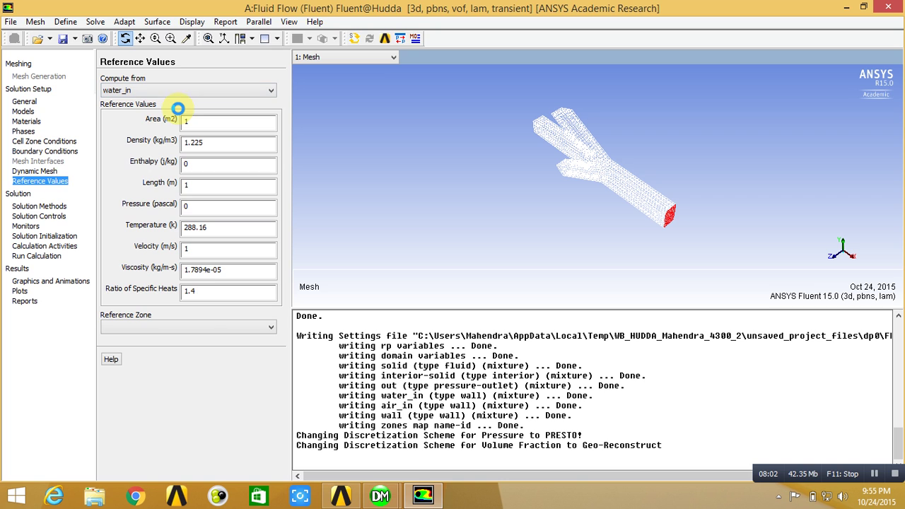
click(139, 92)
click(141, 118)
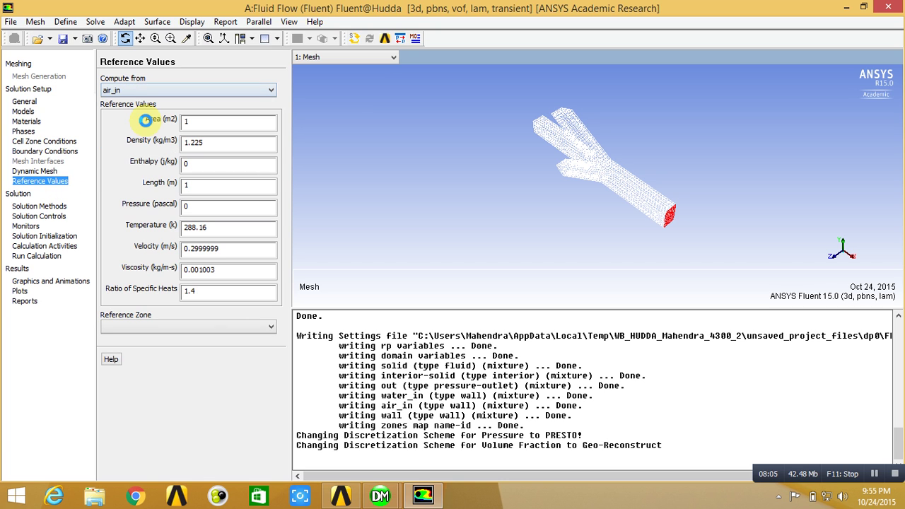
Set the pressure-velocity coupling scheme to PISO in the solution methods
click(32, 206)
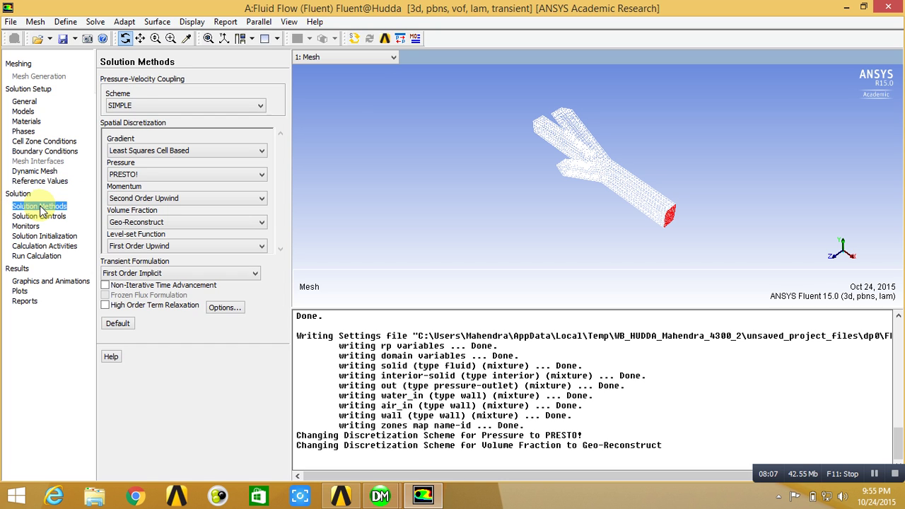
click(141, 105)
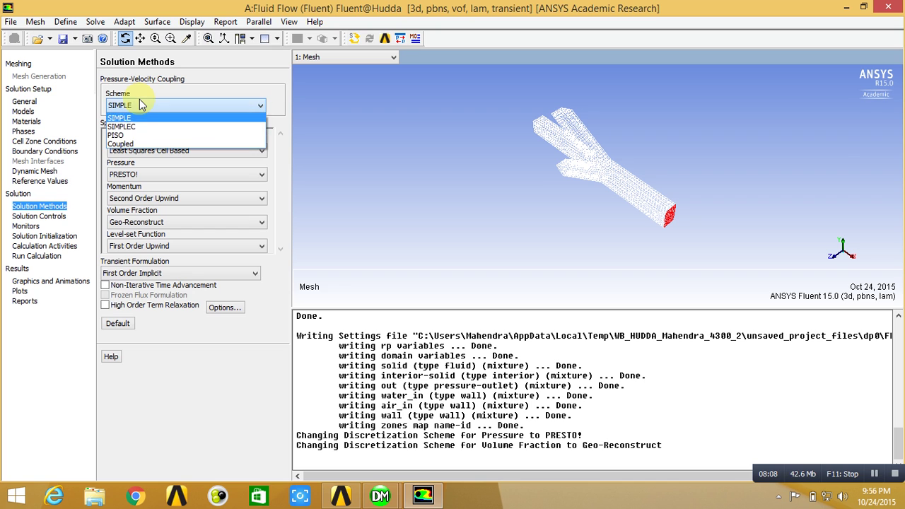
click(150, 135)
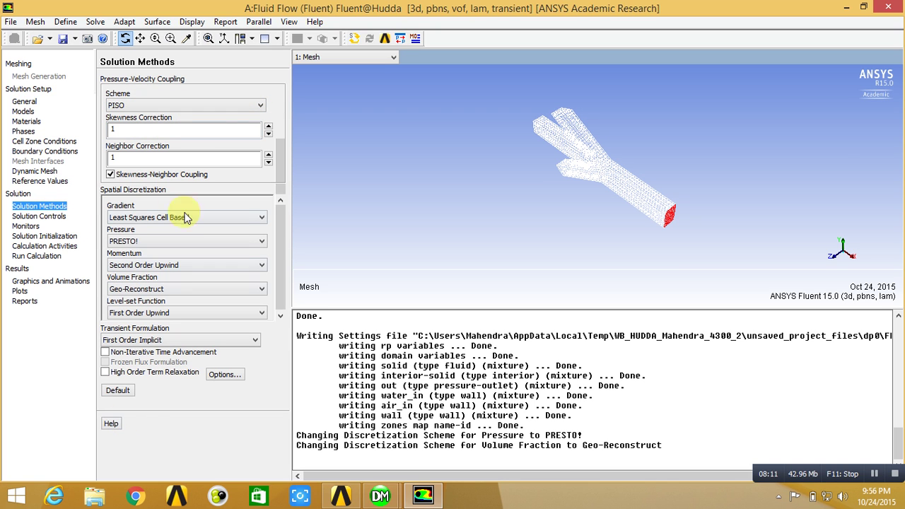
Review the under-relaxation factors and confirm the residual monitors with console printing and plotting enabled
click(39, 216)
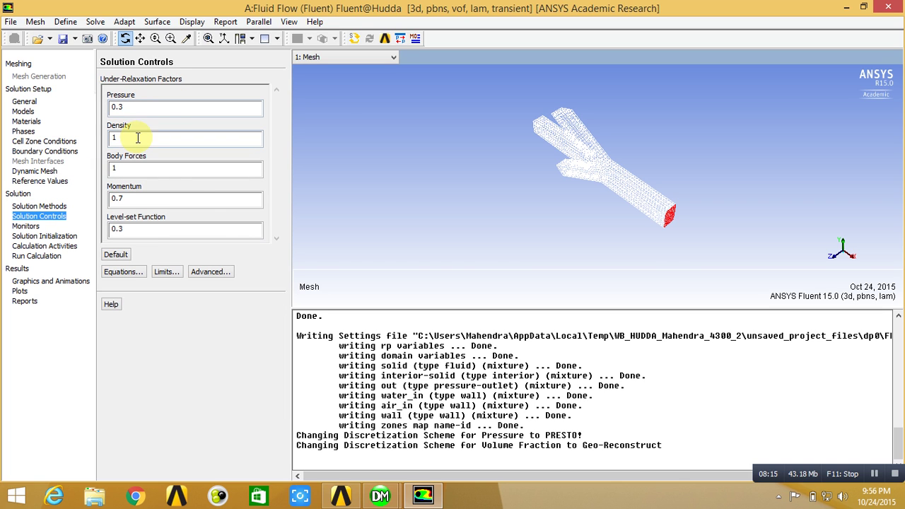
click(24, 225)
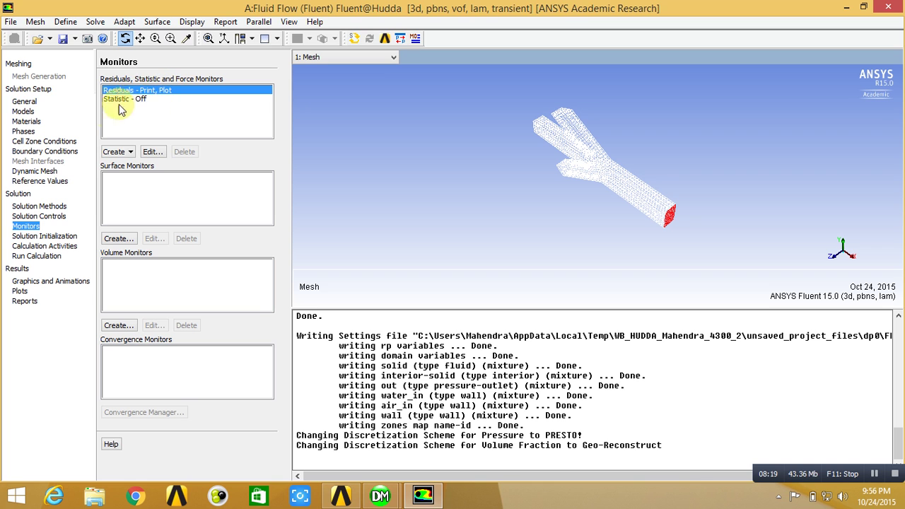
double_click(137, 94)
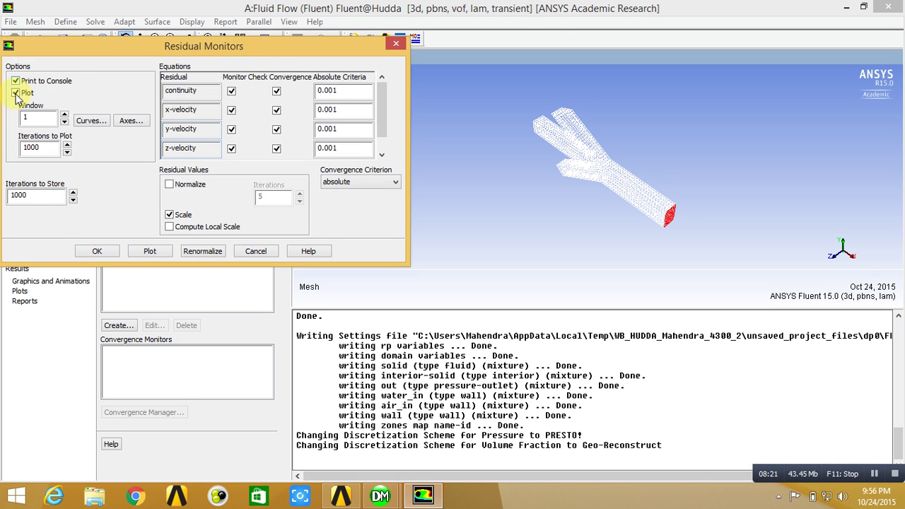
click(106, 253)
Initialize the solution with the Hybrid Initialization method
click(36, 235)
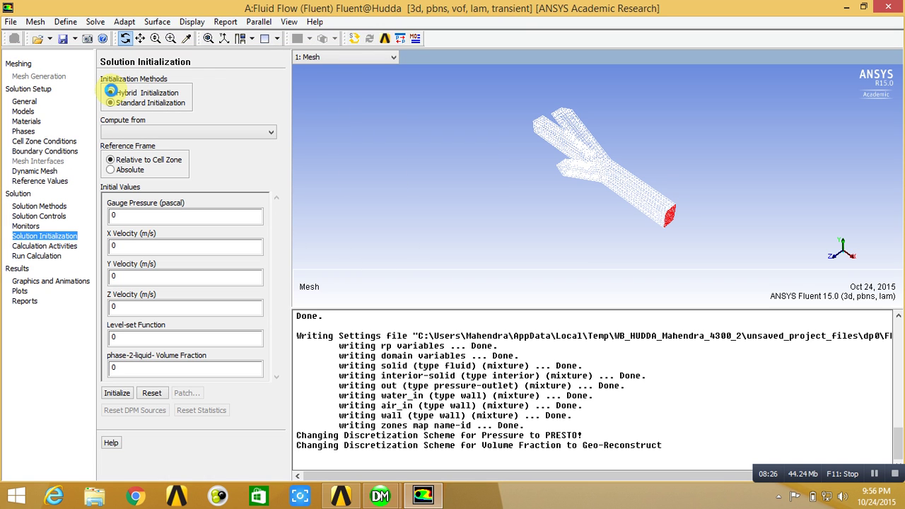
click(111, 92)
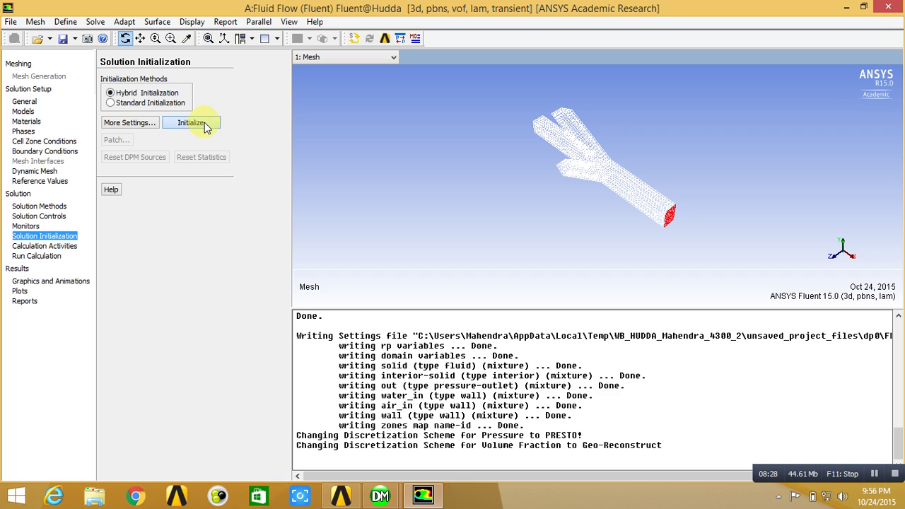
click(204, 124)
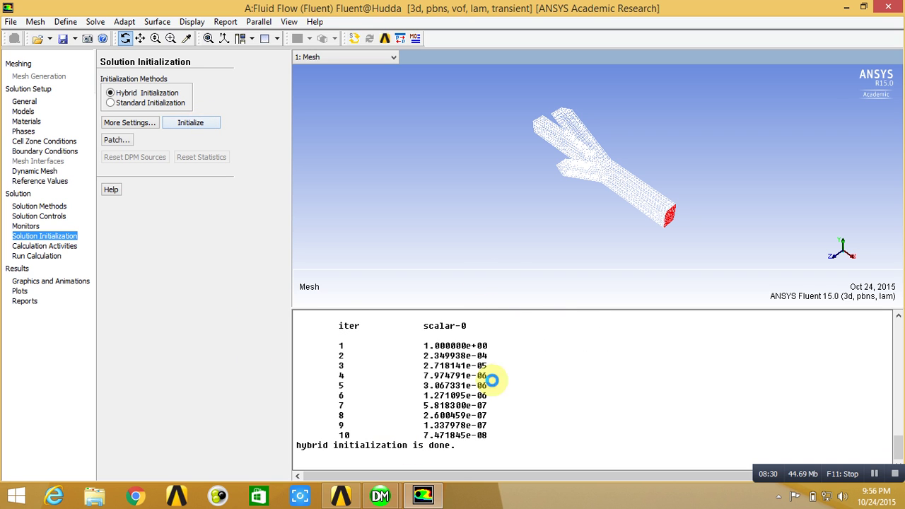
Set autosave to every 5 time steps and start a CGNS automatic export with static, dynamic, absolute and total pressure and pressure coefficient
click(56, 246)
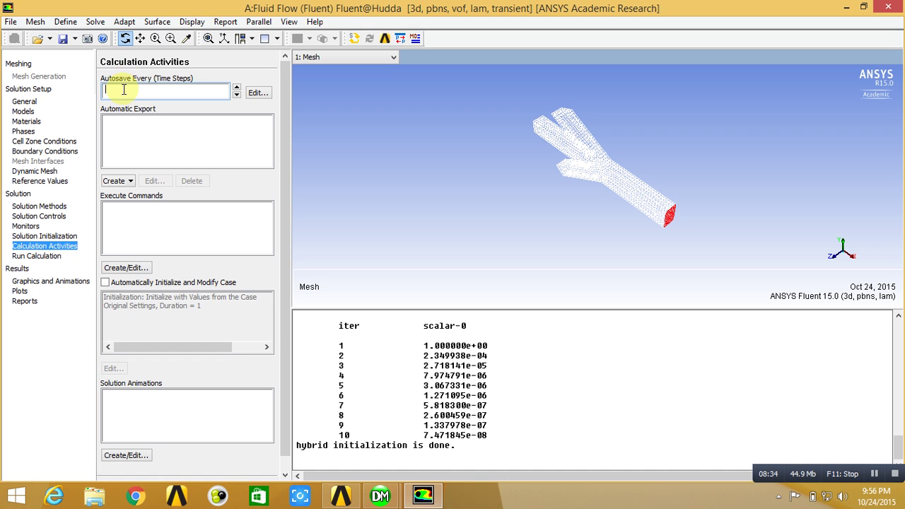
text(5)
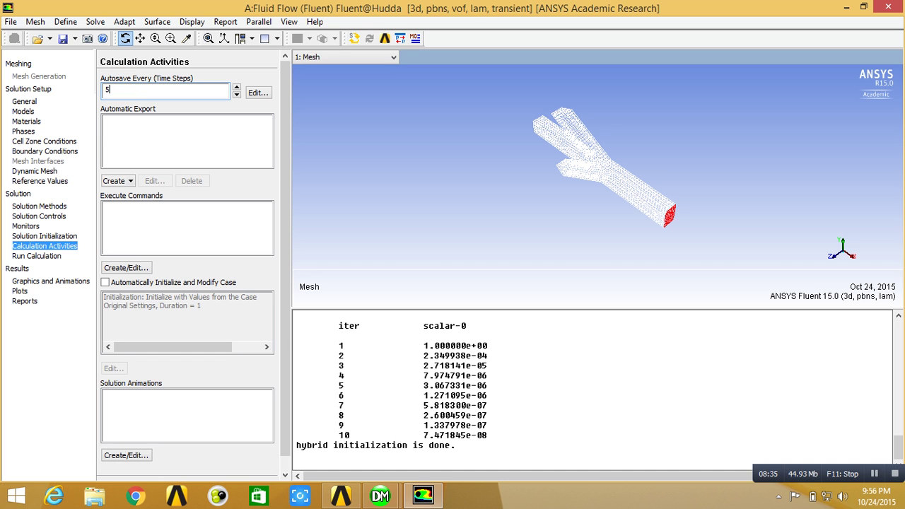
click(119, 181)
click(138, 196)
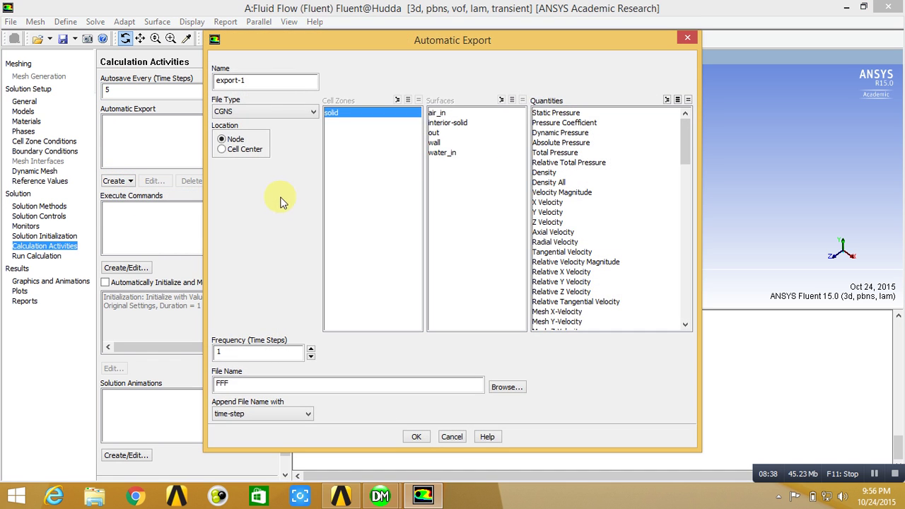
click(554, 115)
click(564, 123)
click(574, 135)
click(576, 143)
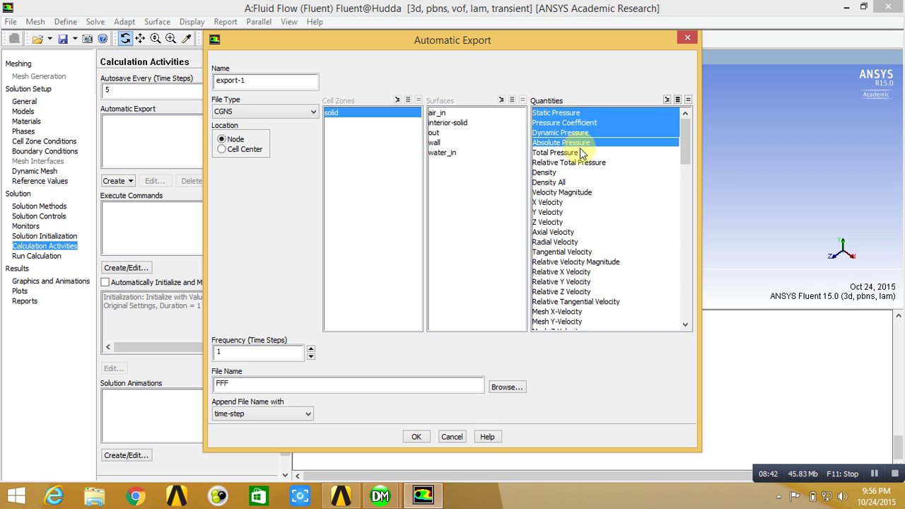
click(581, 153)
Add density, volume fraction and molecular viscosity of both phases to the automatic export, extend its file name and create it
drag(688, 130, 704, 308)
click(597, 272)
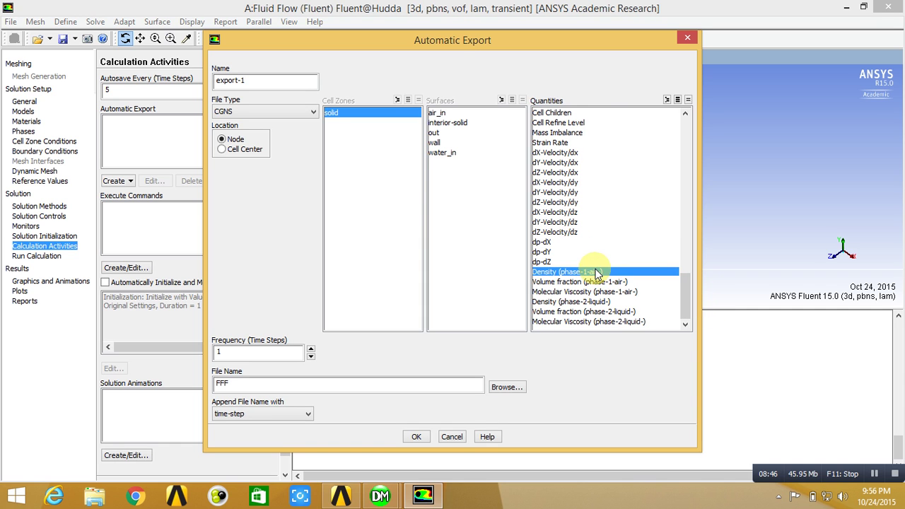
click(601, 281)
click(611, 291)
click(616, 302)
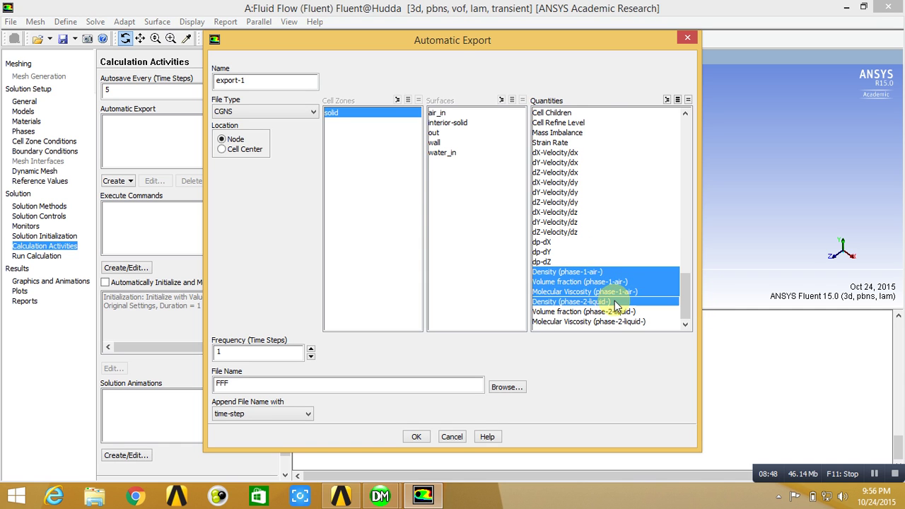
click(621, 311)
click(626, 322)
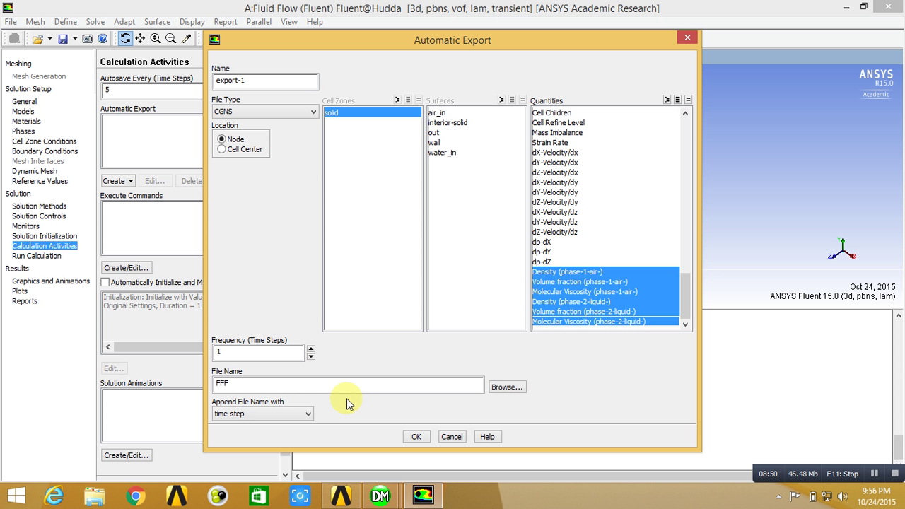
click(279, 384)
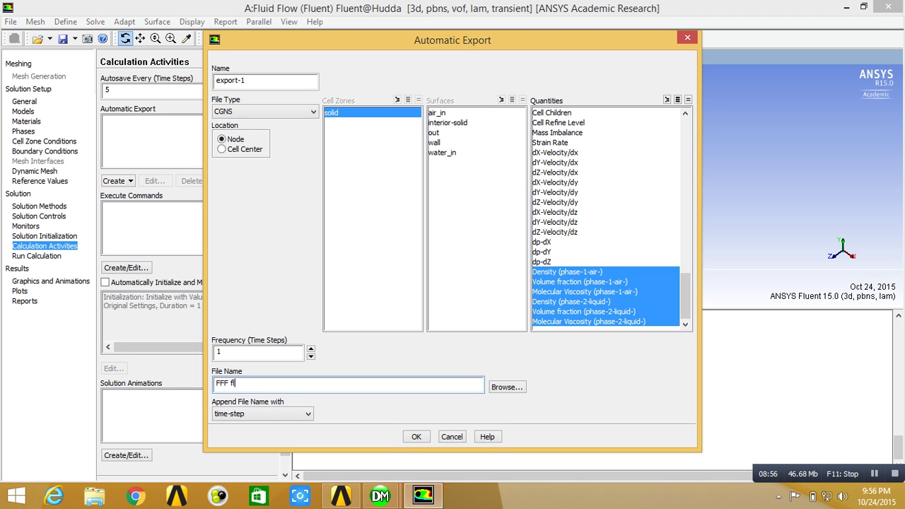
click(417, 437)
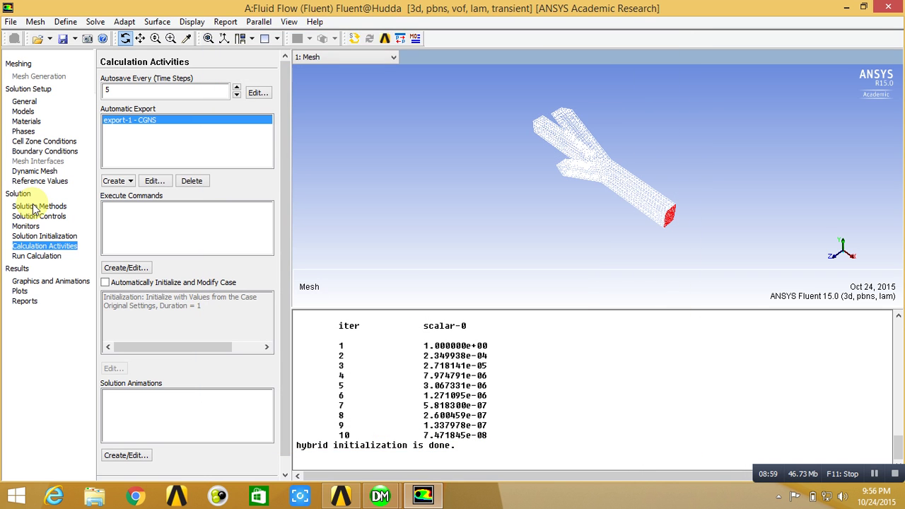
Set the run to variable time stepping with a time step size of 0.01 s and 200 time steps
click(36, 256)
click(160, 108)
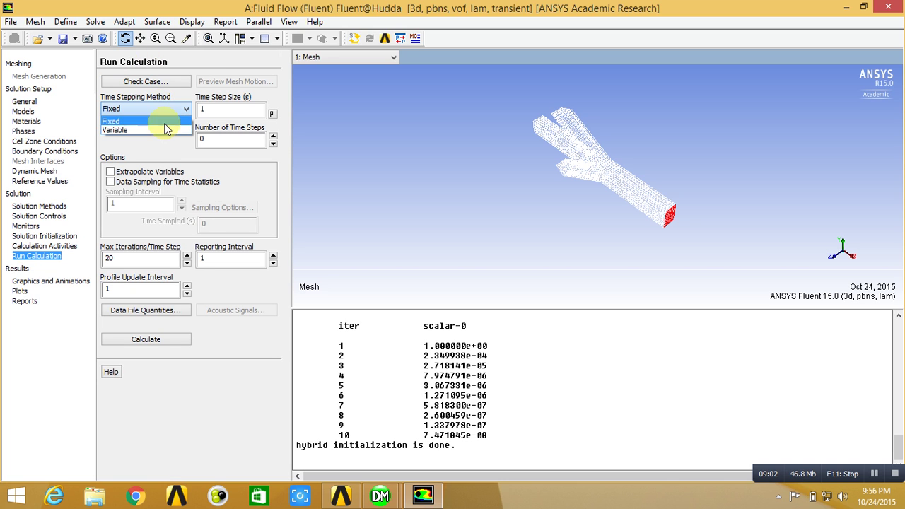
click(166, 129)
text(.)
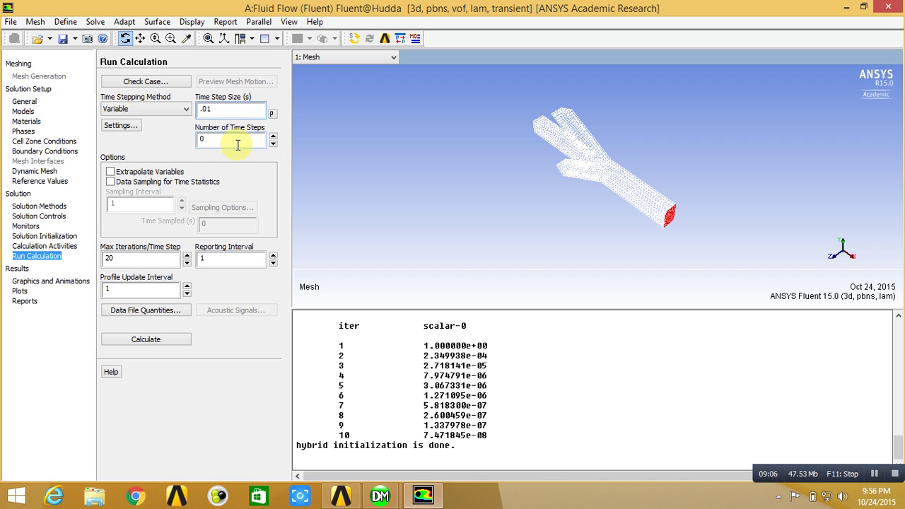
text(200)
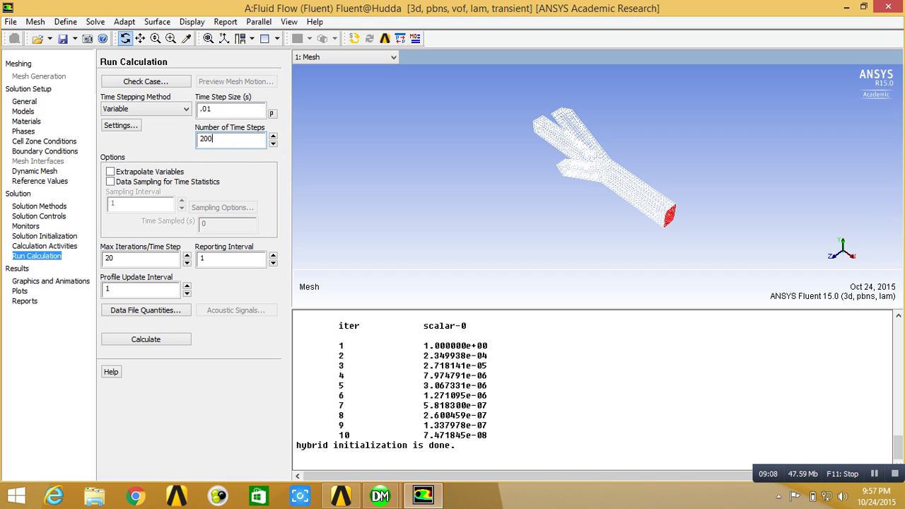
Set the maximum iterations per time step to 10 and start the calculation
click(145, 258)
key(BackSpace)
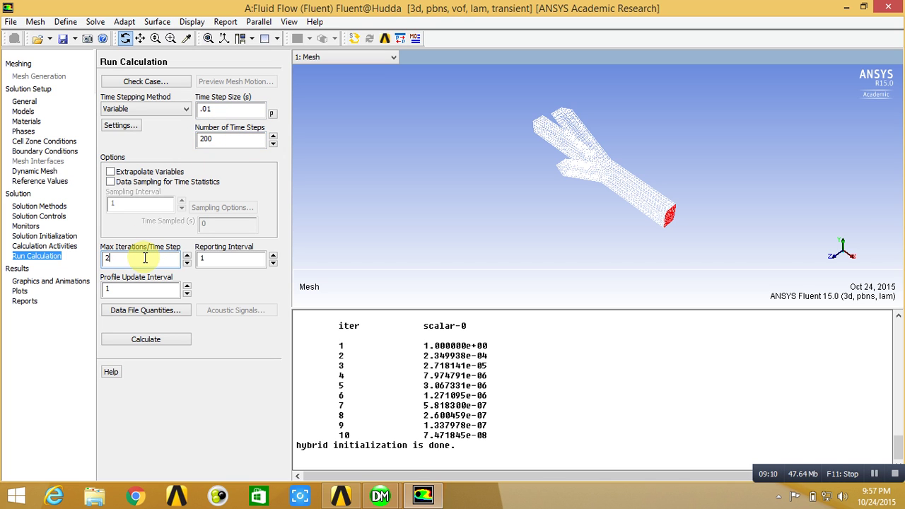
text(10)
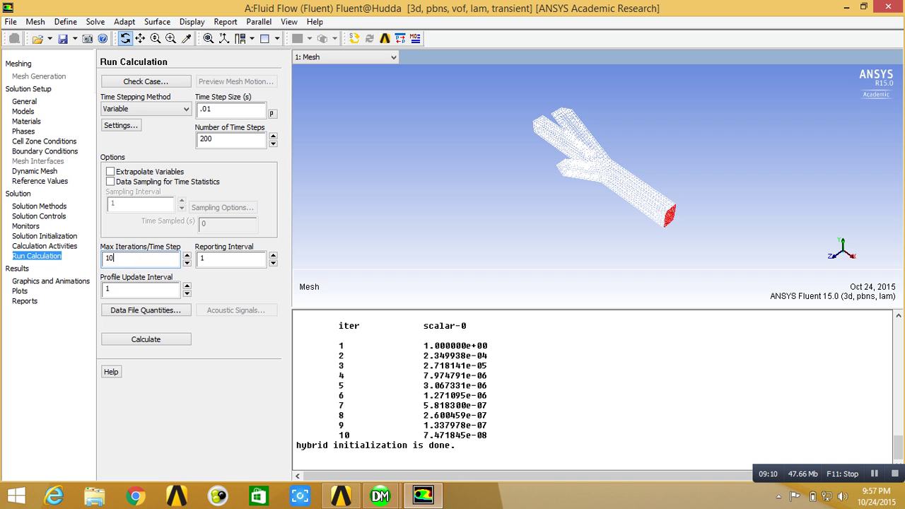
click(158, 342)
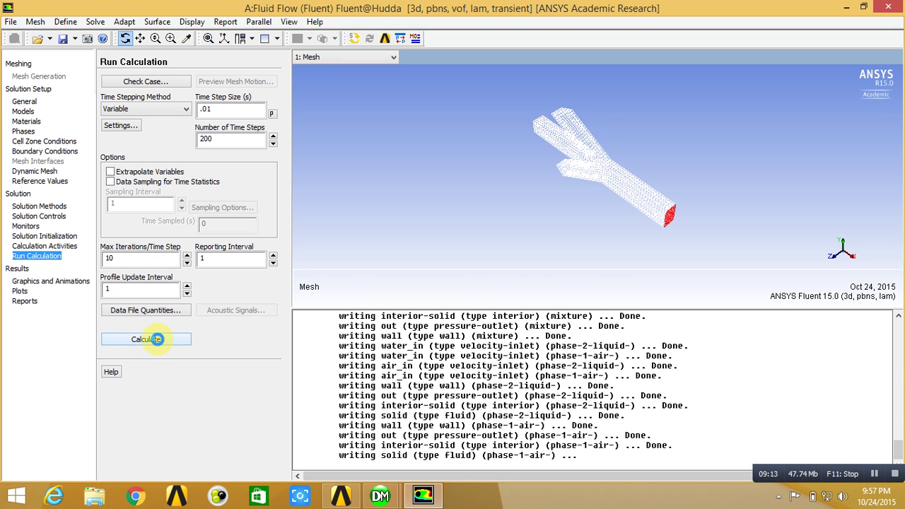
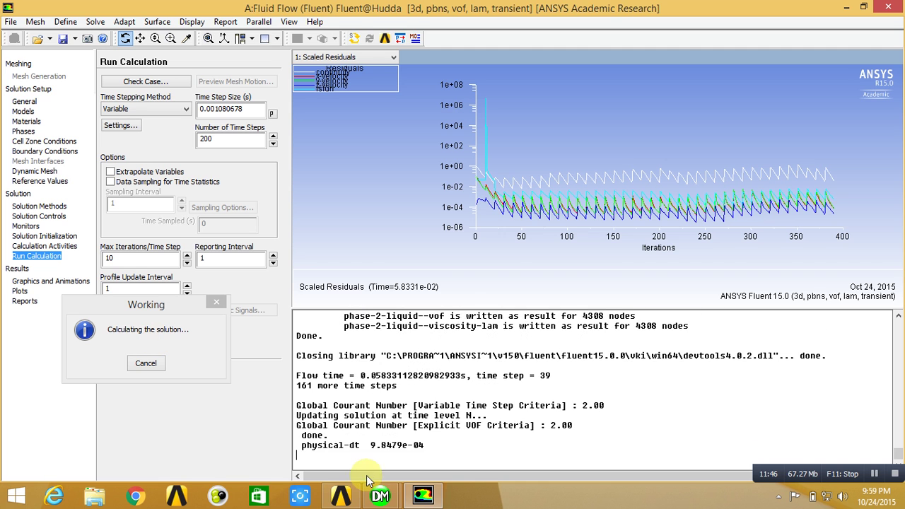
click(356, 498)
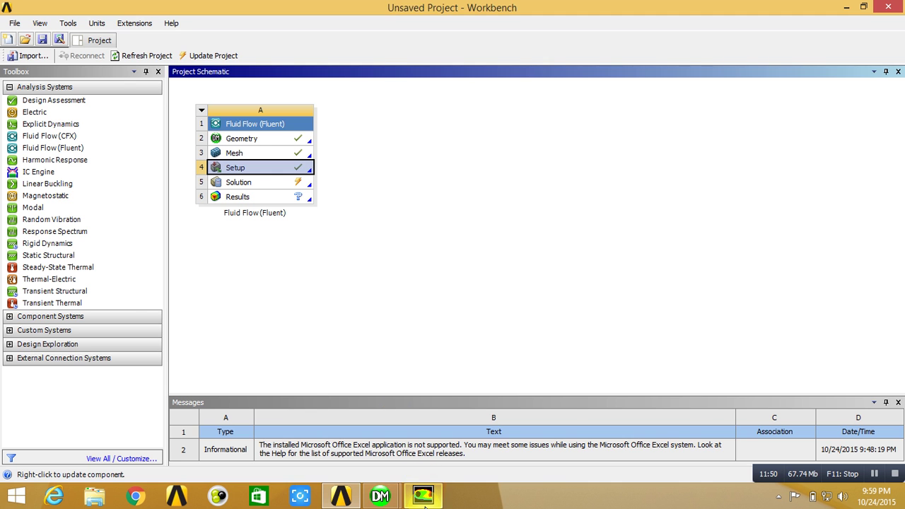
mouse_move(423, 487)
click(382, 328)
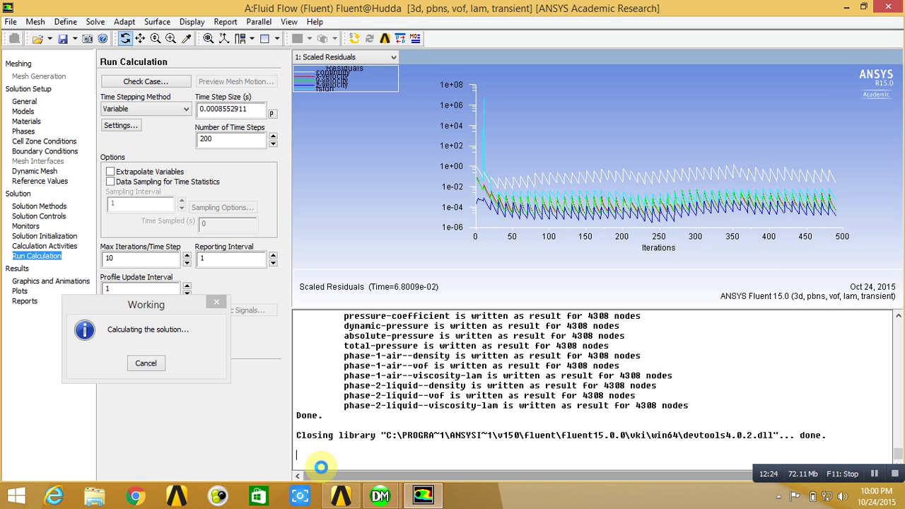
key(alt+Tab)
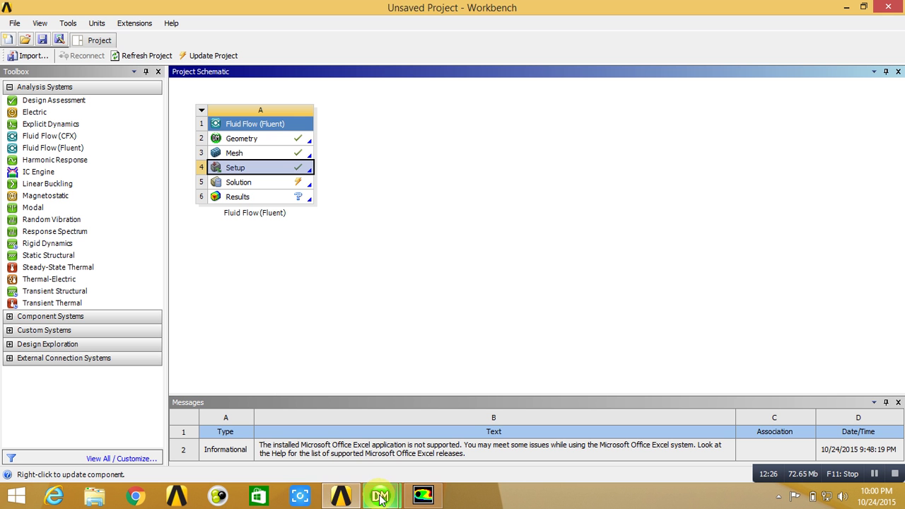
click(423, 496)
click(423, 496)
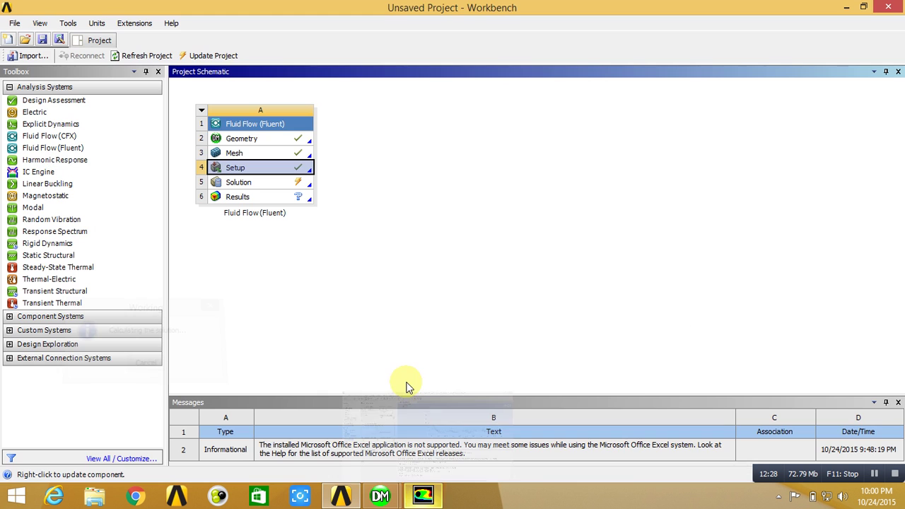
click(423, 497)
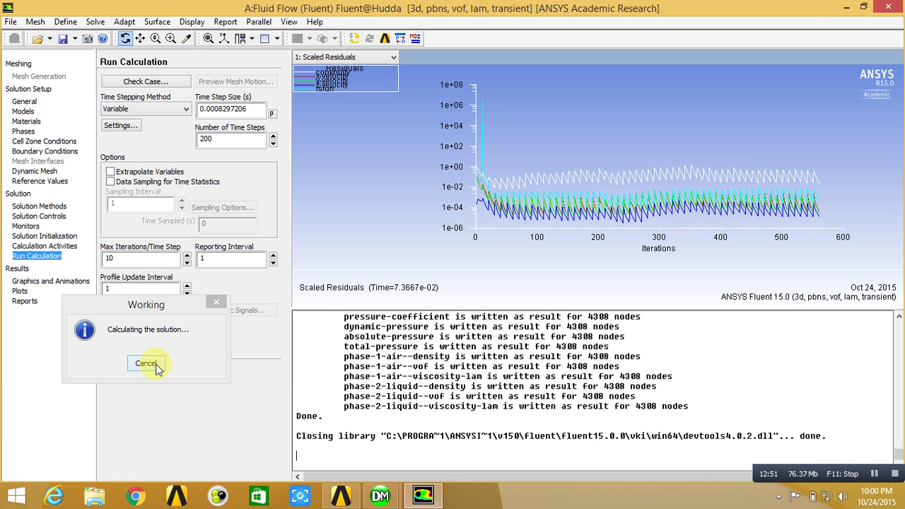
Interrupt the running calculation and display the mesh on the air_in, out, wall and water_in surfaces
click(146, 364)
click(149, 363)
click(43, 282)
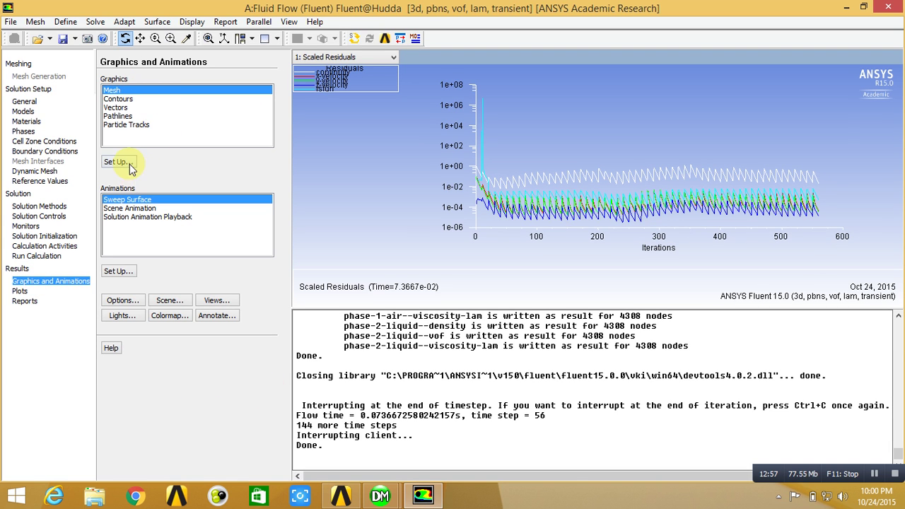
click(117, 162)
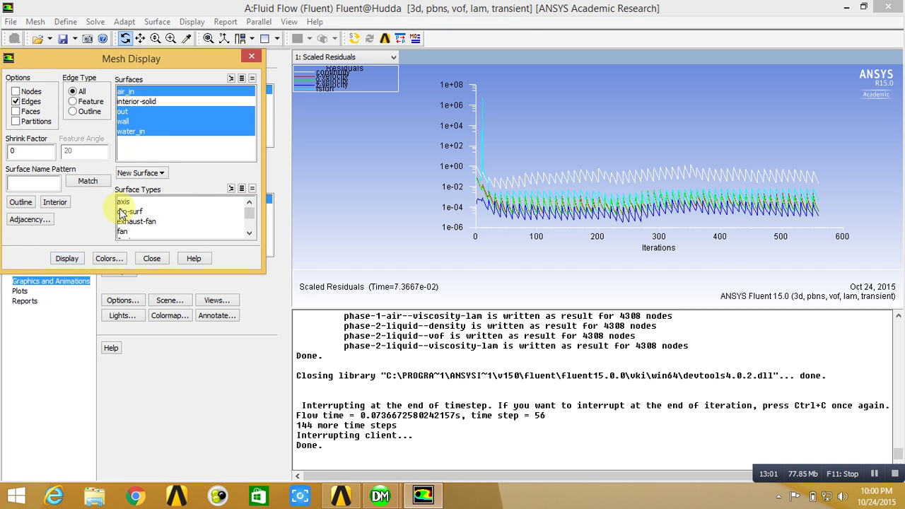
click(62, 257)
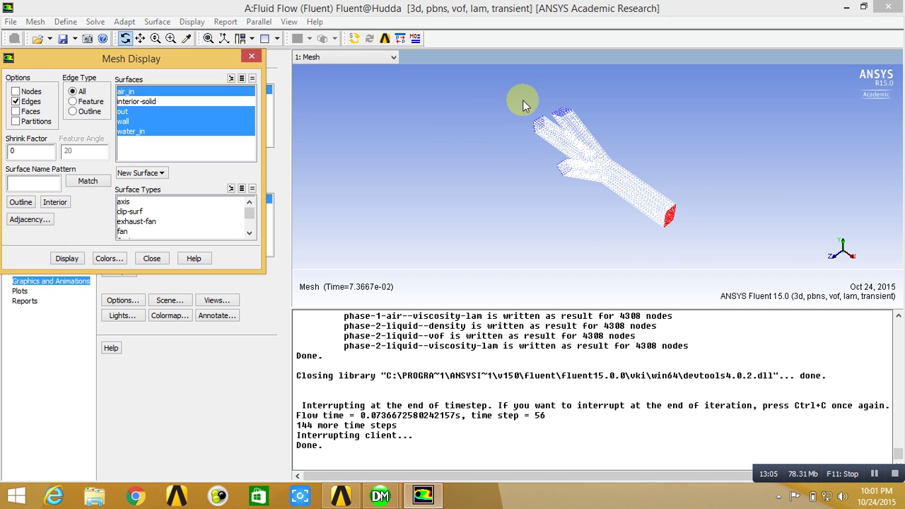
click(151, 259)
Display static pressure contours of the mixture on the air_in, interior-solid, out, wall and water_in surfaces
click(131, 99)
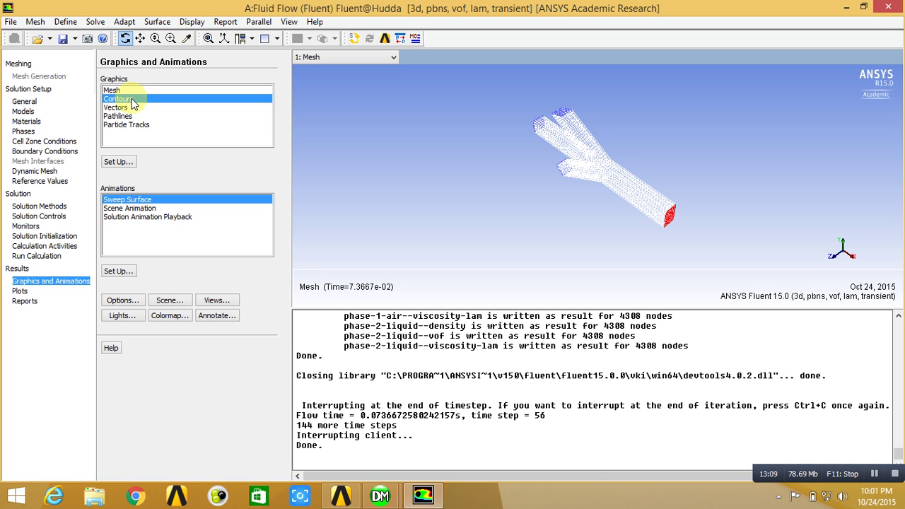
click(119, 162)
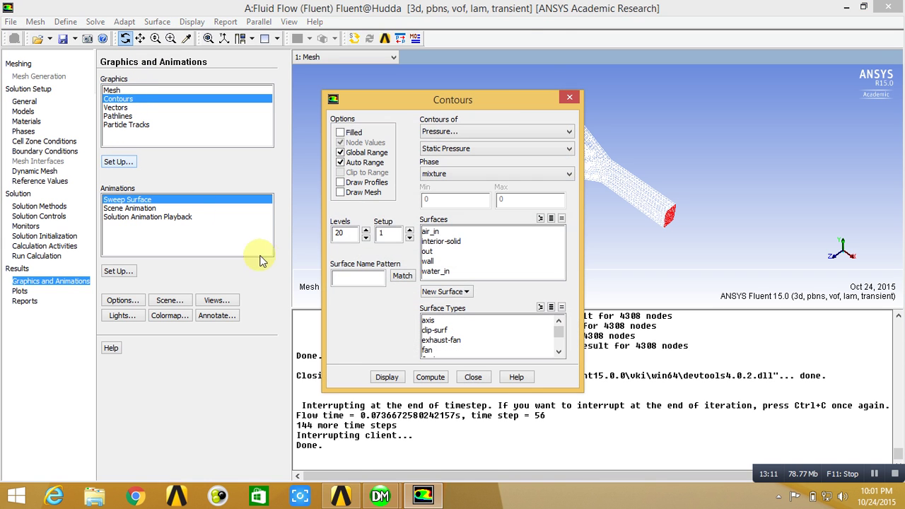
drag(496, 101, 176, 71)
click(126, 205)
click(129, 212)
click(131, 222)
click(134, 232)
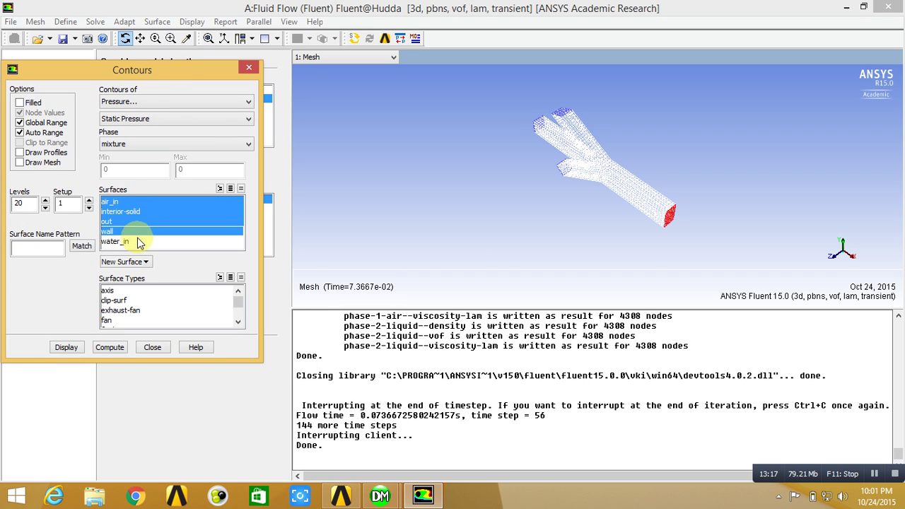
click(139, 242)
click(70, 347)
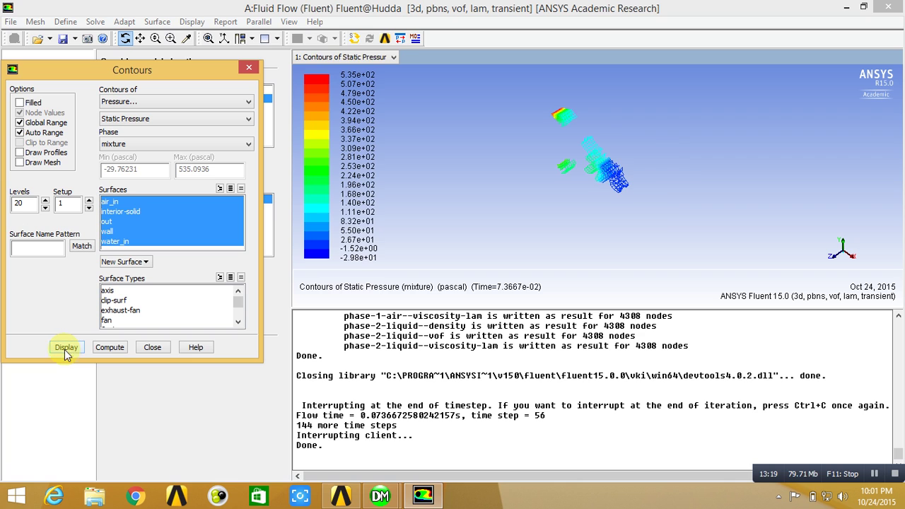
Redisplay the static pressure contours with only the air_in surface selected
click(135, 212)
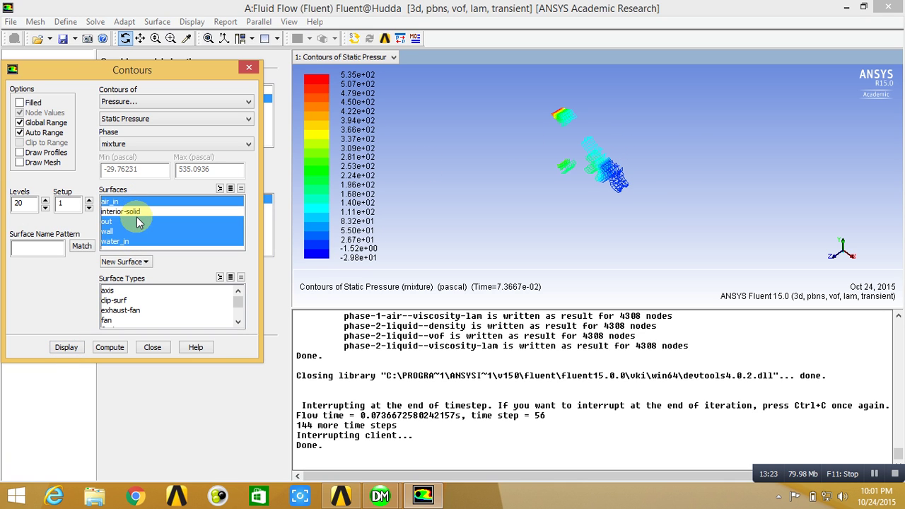
click(137, 222)
click(145, 232)
click(146, 241)
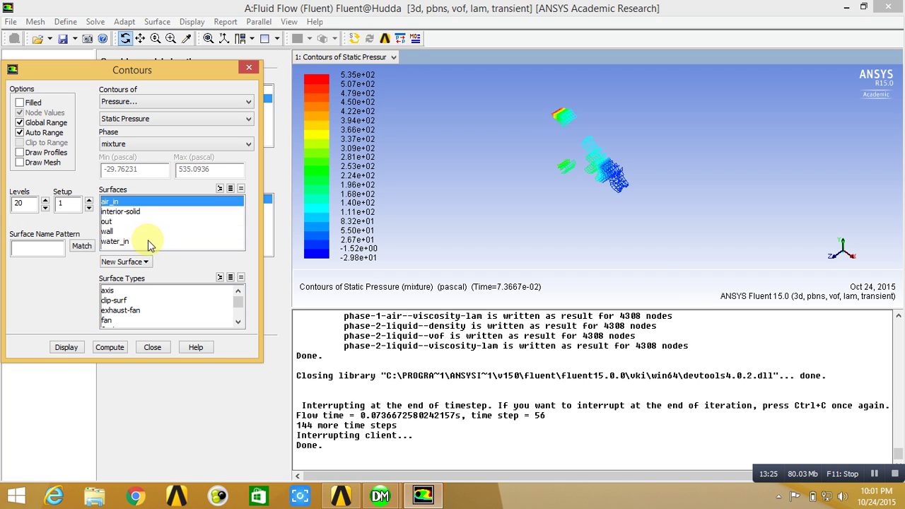
click(64, 348)
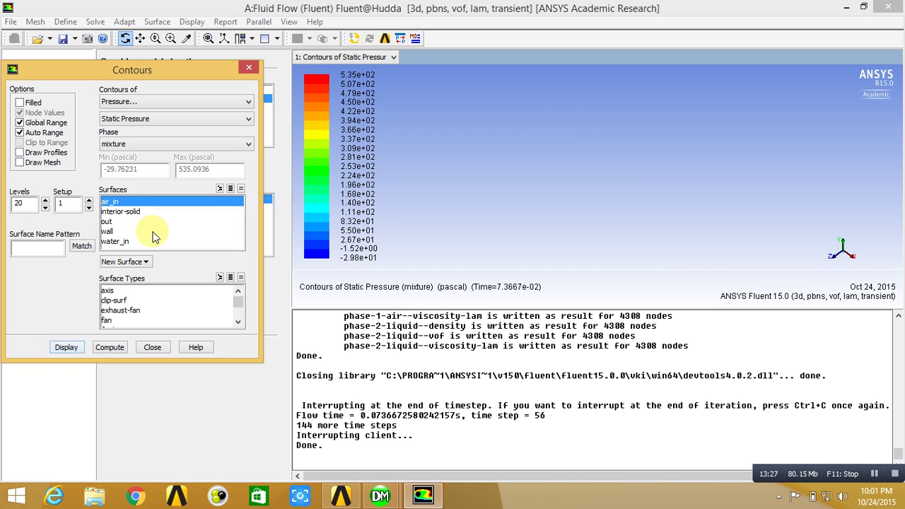
Display contours on the air_in and interior-solid surfaces, first of static pressure and again of the mixture's velocity magnitude
click(124, 212)
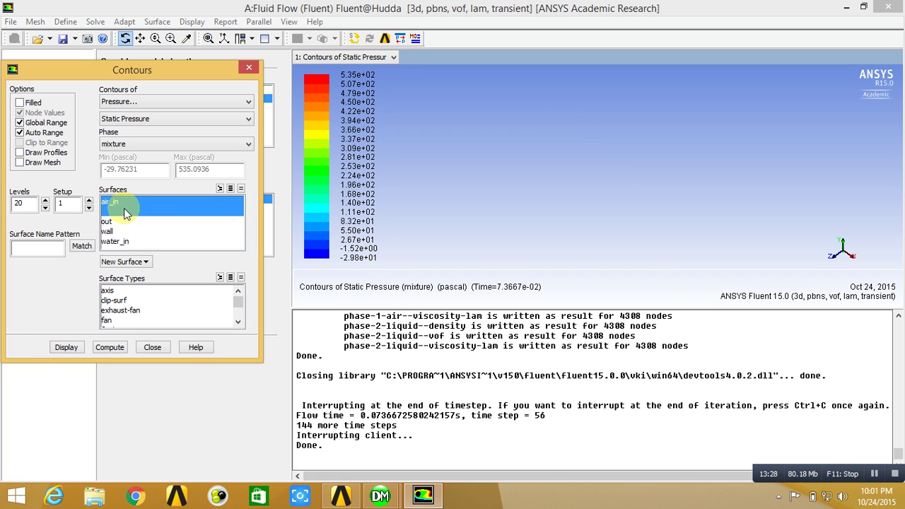
click(71, 347)
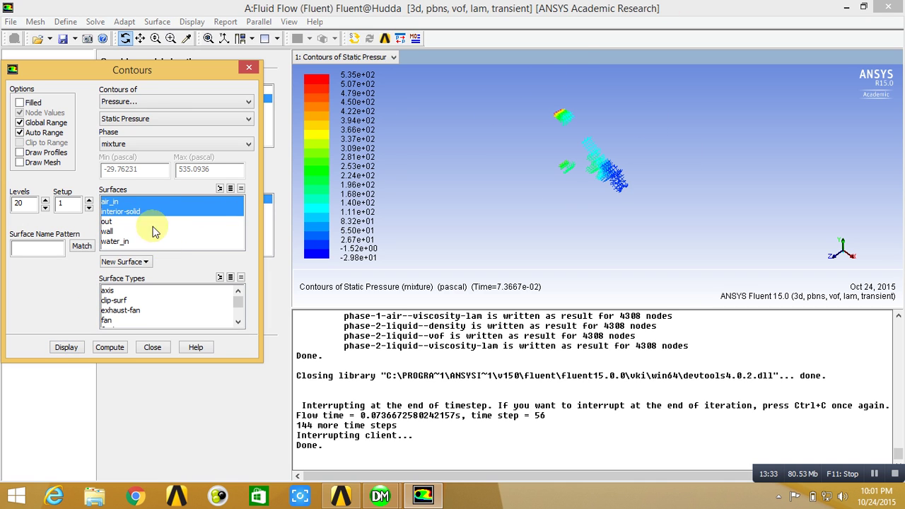
click(150, 102)
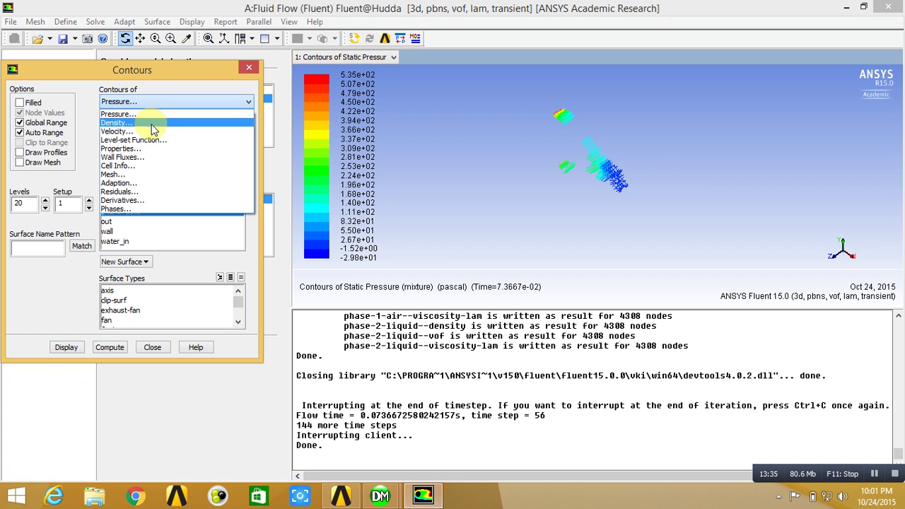
click(149, 131)
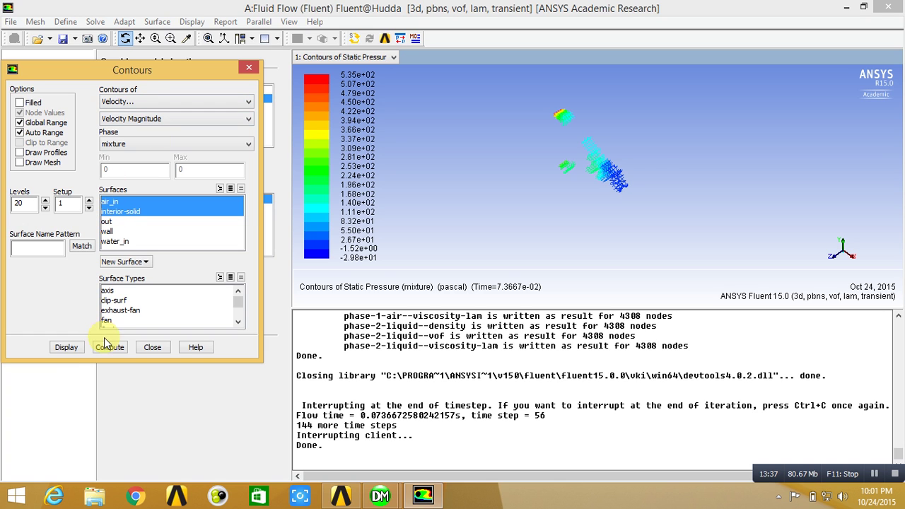
click(67, 347)
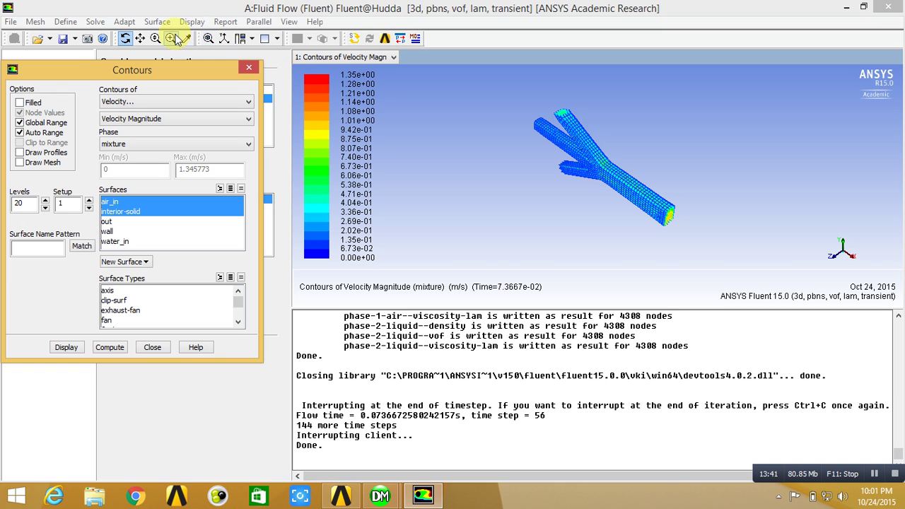
Examine the velocity magnitude contours around the channel's branch junction from a rotated angle and close up
click(576, 174)
drag(586, 144, 694, 131)
drag(660, 173, 658, 131)
click(177, 39)
click(462, 99)
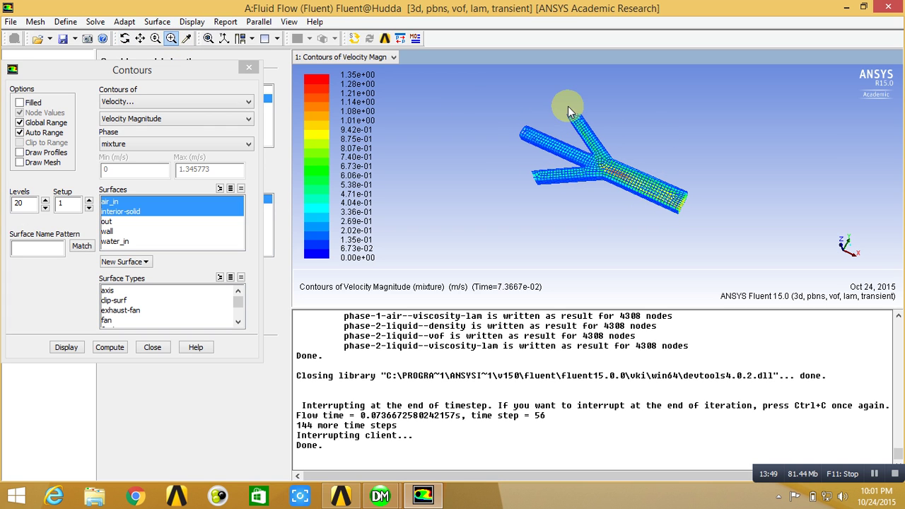
click(170, 39)
click(585, 171)
drag(560, 138, 655, 203)
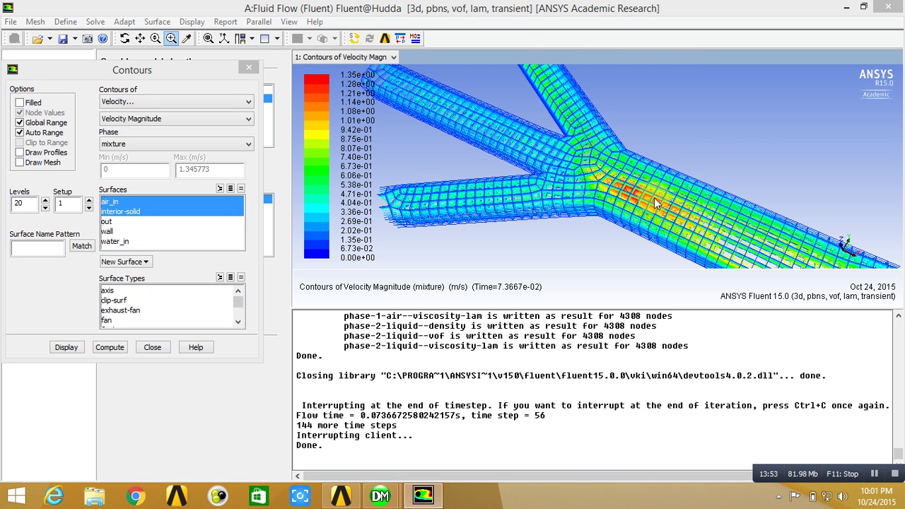
click(501, 104)
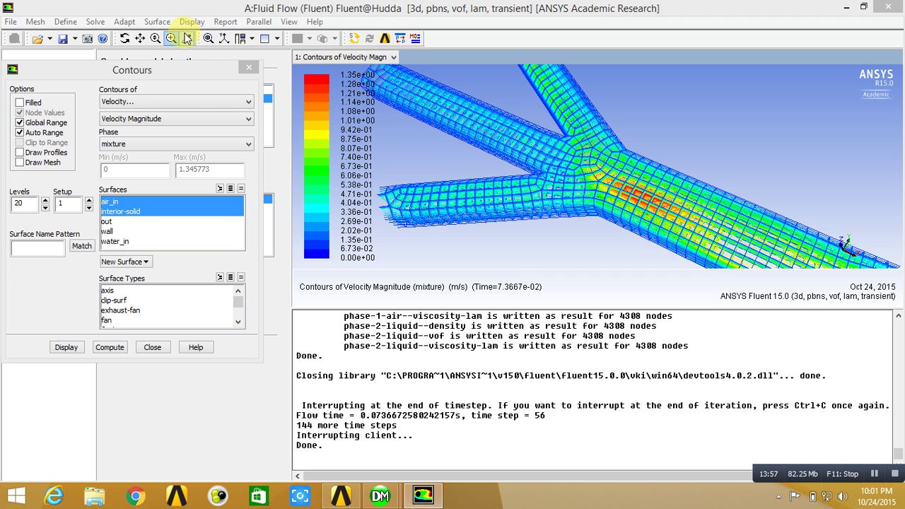
click(125, 38)
drag(604, 184, 747, 219)
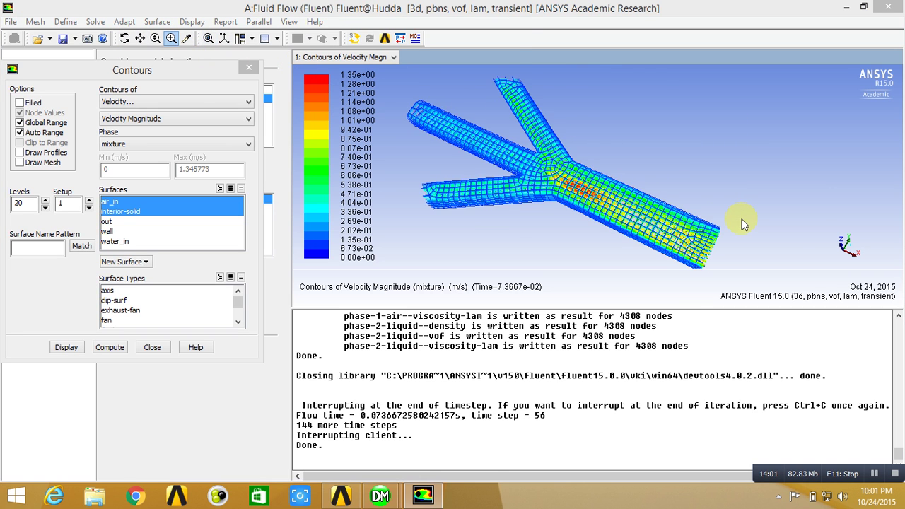
drag(485, 125, 773, 304)
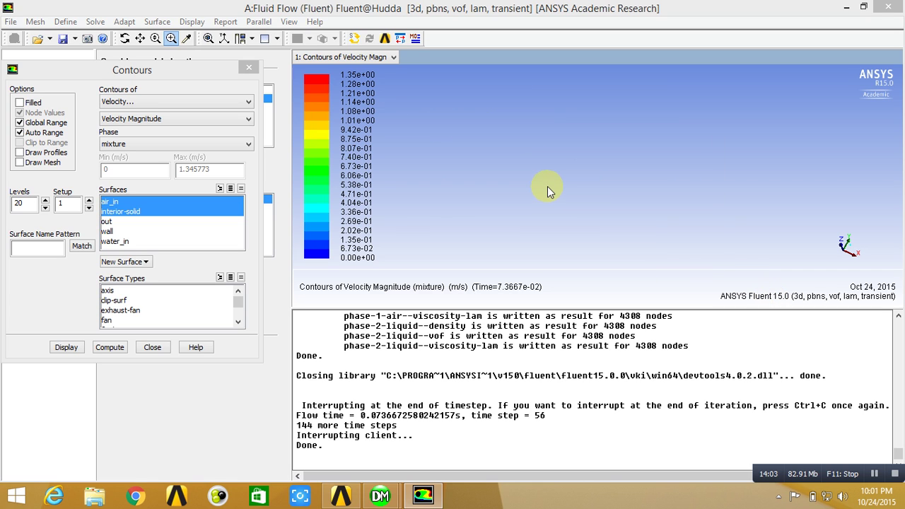
click(207, 40)
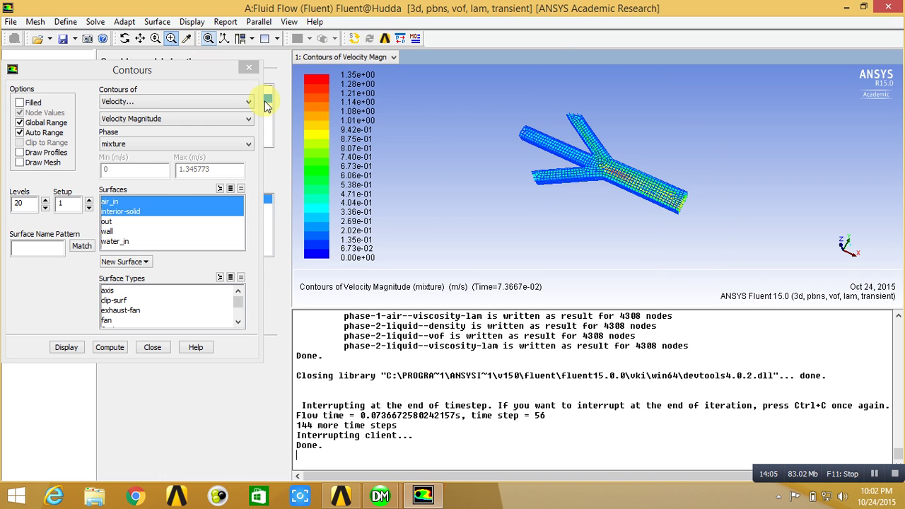
Display volume fraction contours of phase-1-air- on the air_in, interior-solid, out, wall and water_in surfaces
click(177, 93)
click(179, 101)
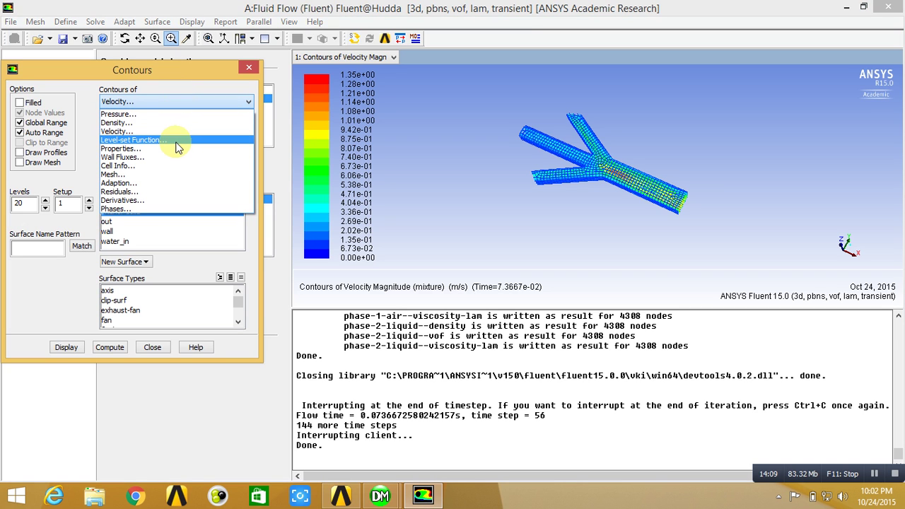
click(185, 209)
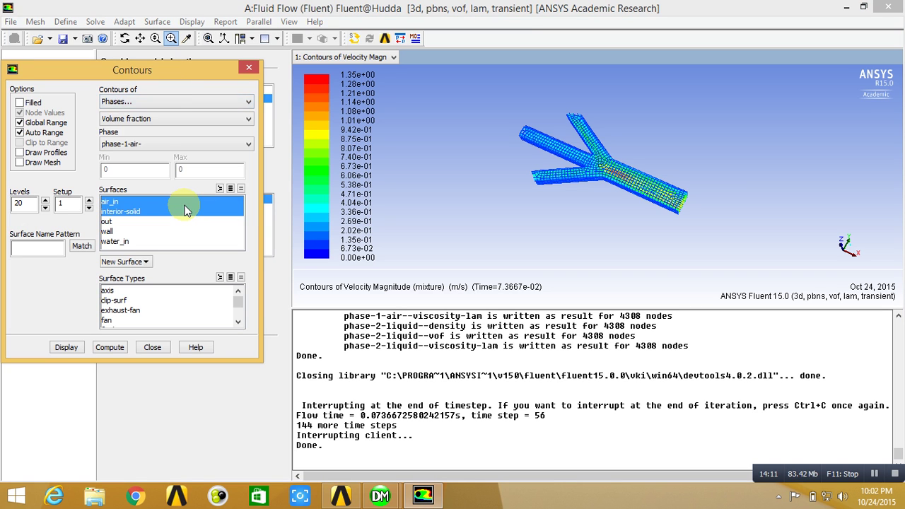
click(146, 221)
click(146, 231)
click(151, 241)
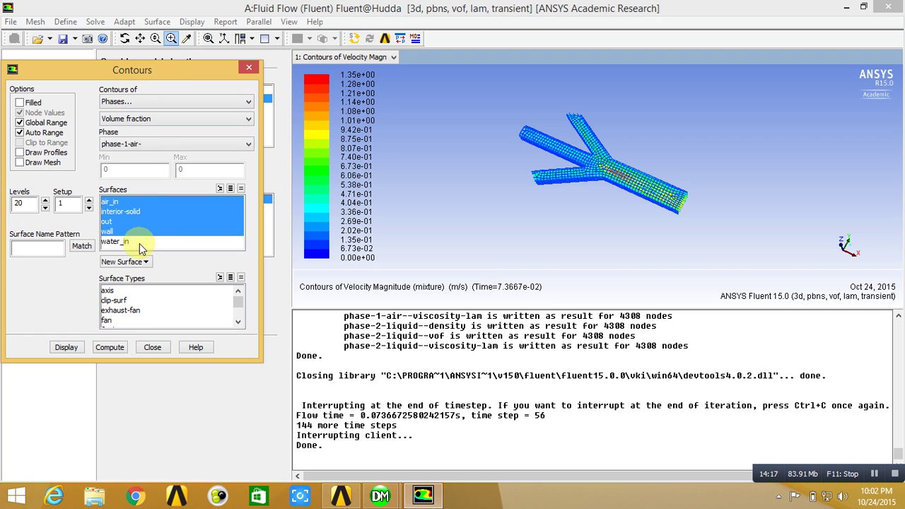
click(68, 350)
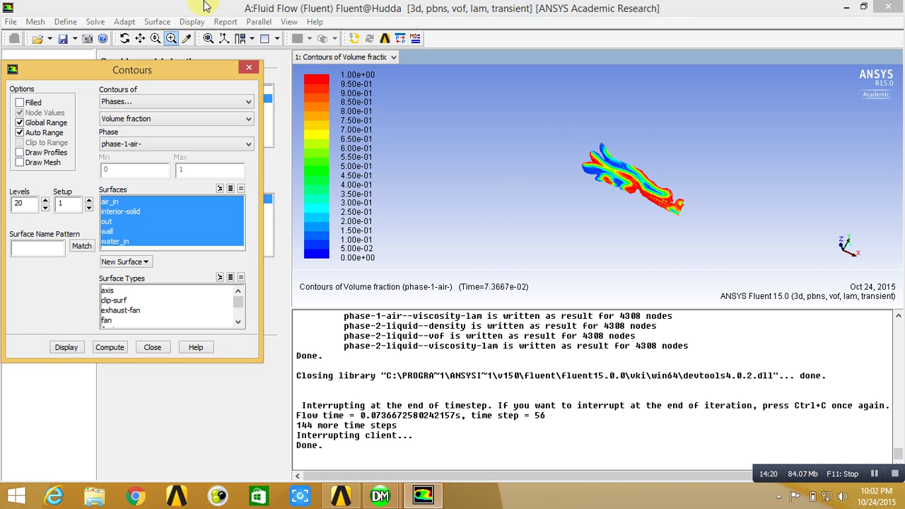
click(171, 39)
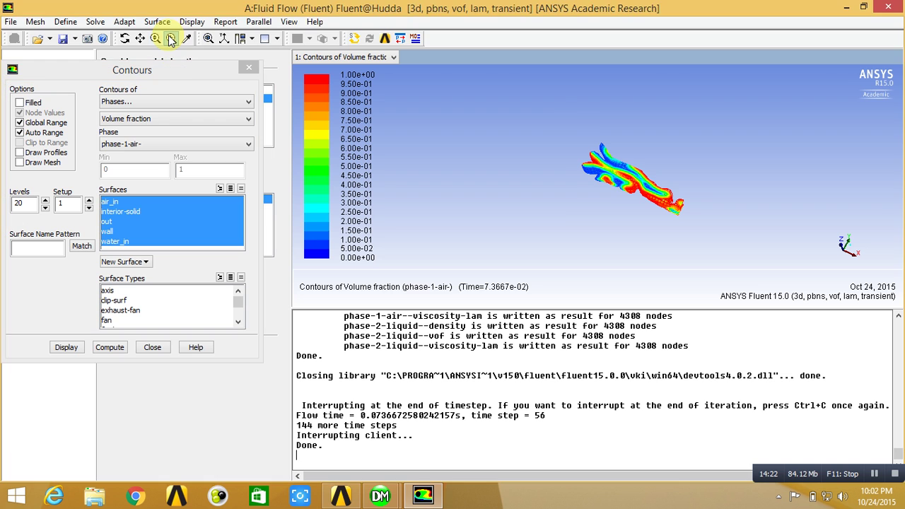
drag(591, 135, 741, 225)
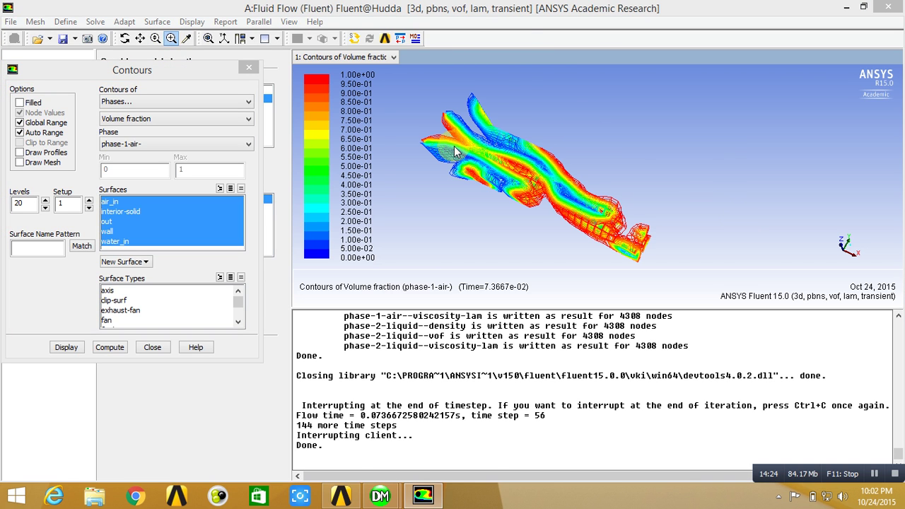
drag(409, 87, 707, 265)
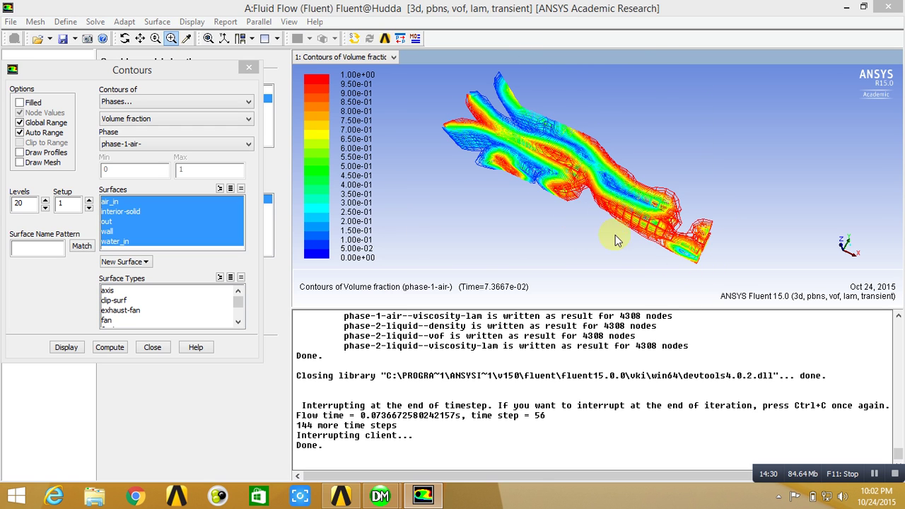
Display volume fraction contours of phase-2-liquid- on the same surfaces and finish the contour setup
click(170, 145)
click(171, 164)
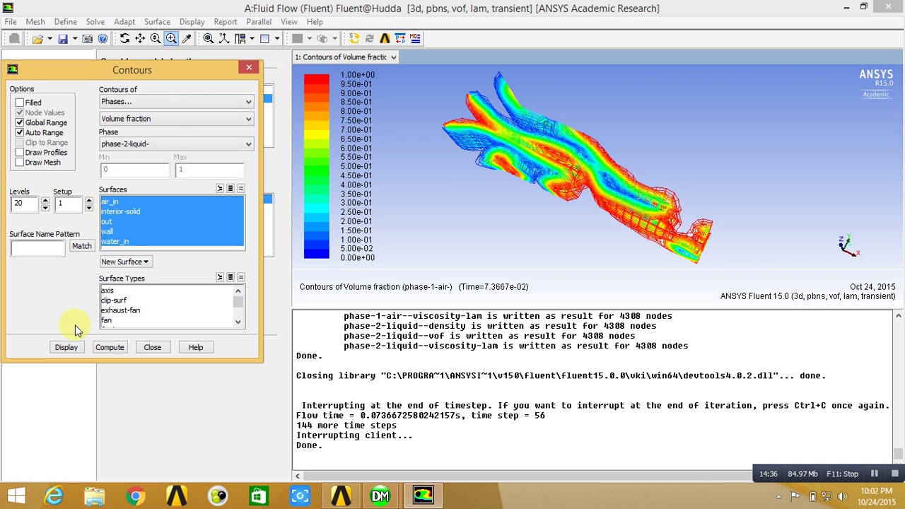
click(67, 347)
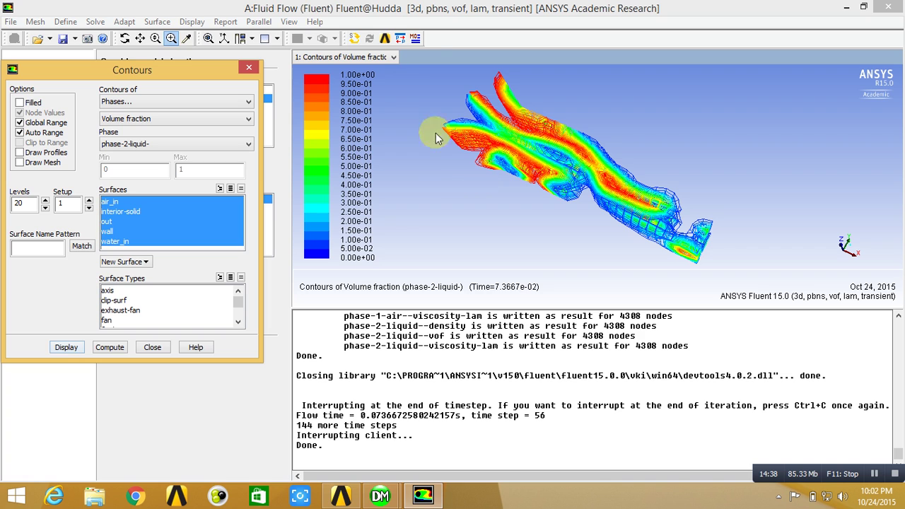
click(171, 39)
drag(443, 72, 733, 270)
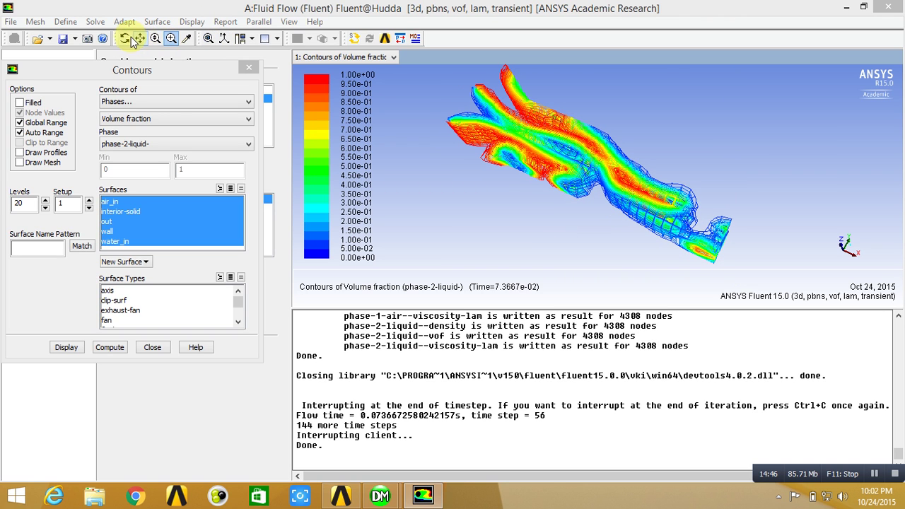
click(208, 39)
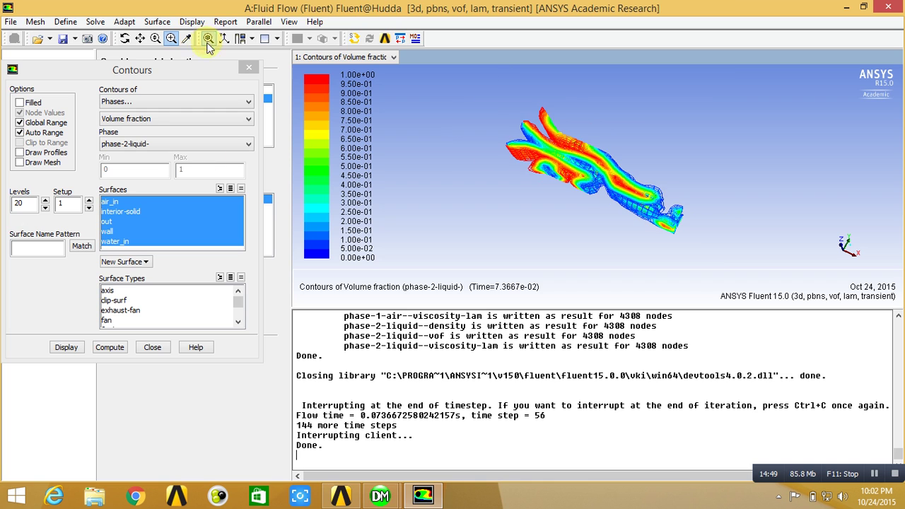
click(151, 103)
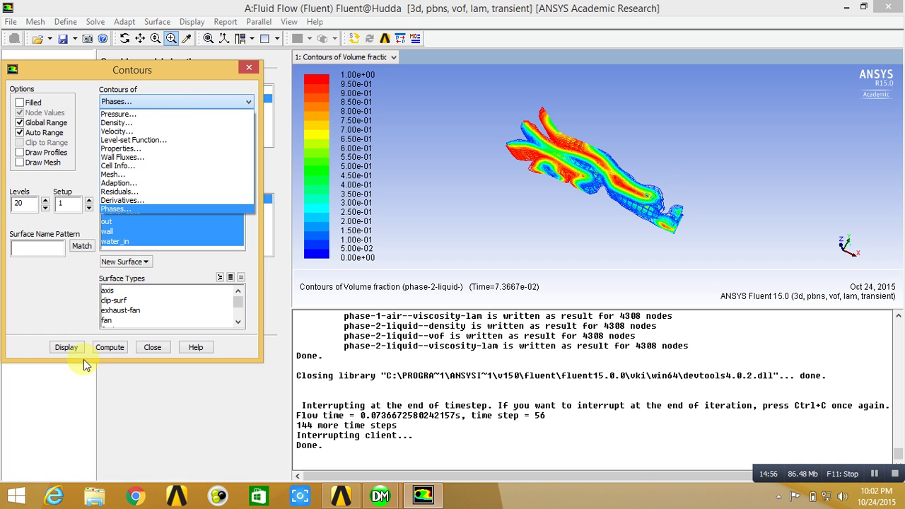
click(150, 347)
click(153, 347)
Display the mixture's velocity vectors colored by velocity magnitude on the air_in surface, and add the out surface
click(121, 107)
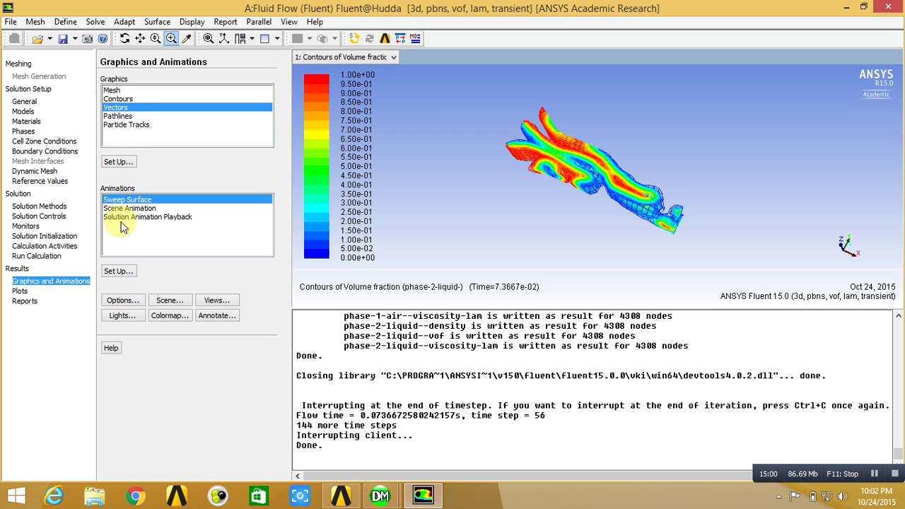
click(119, 162)
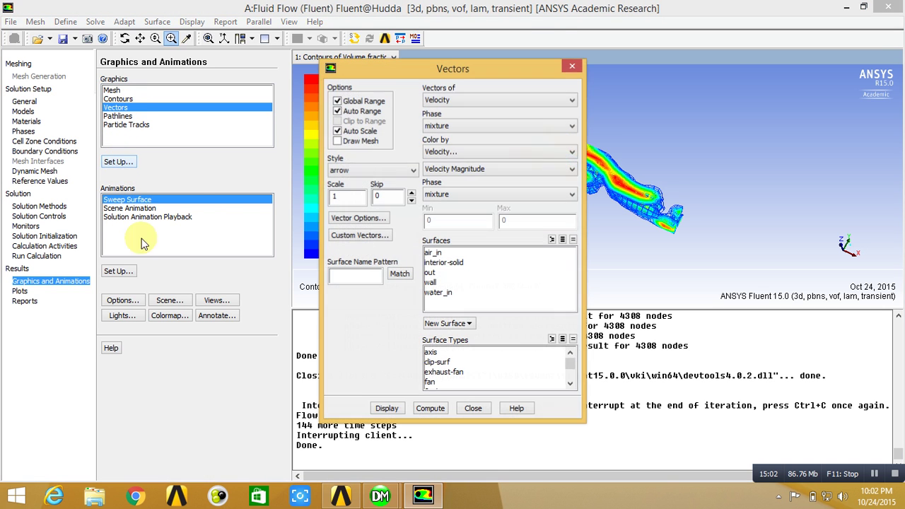
drag(455, 70, 181, 35)
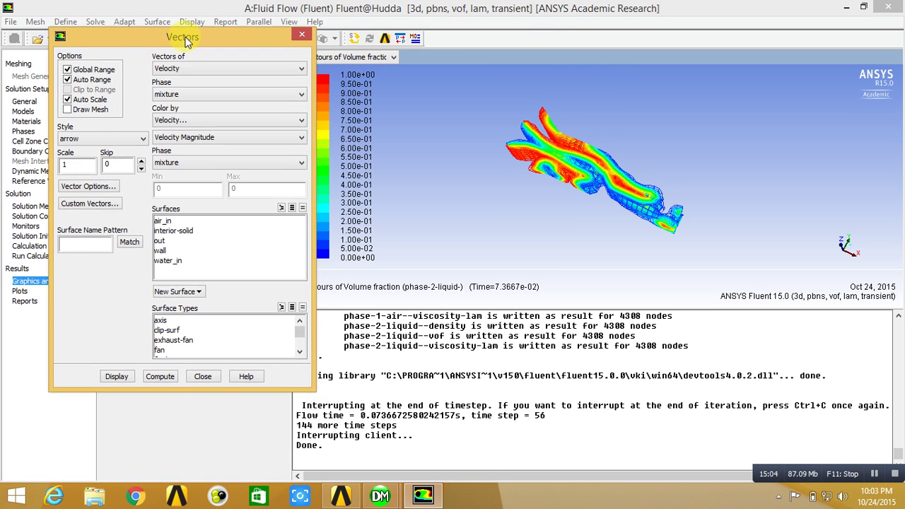
click(167, 223)
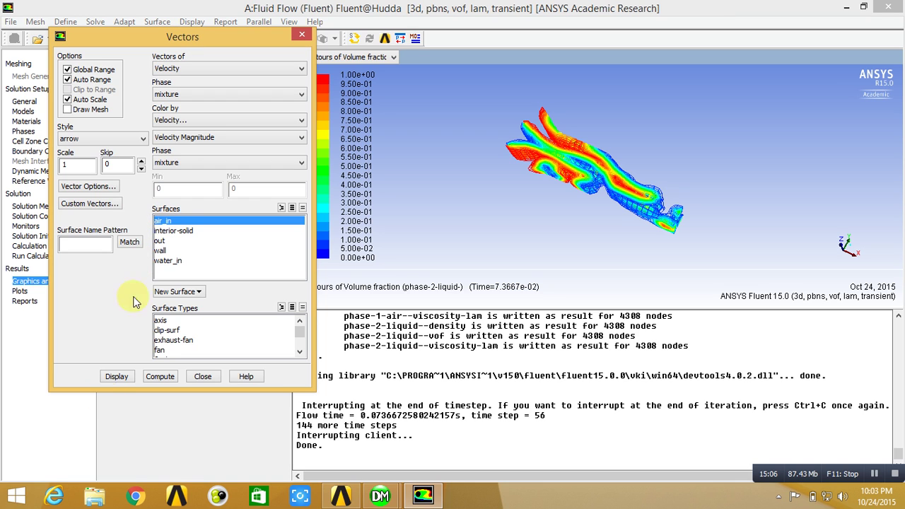
click(117, 376)
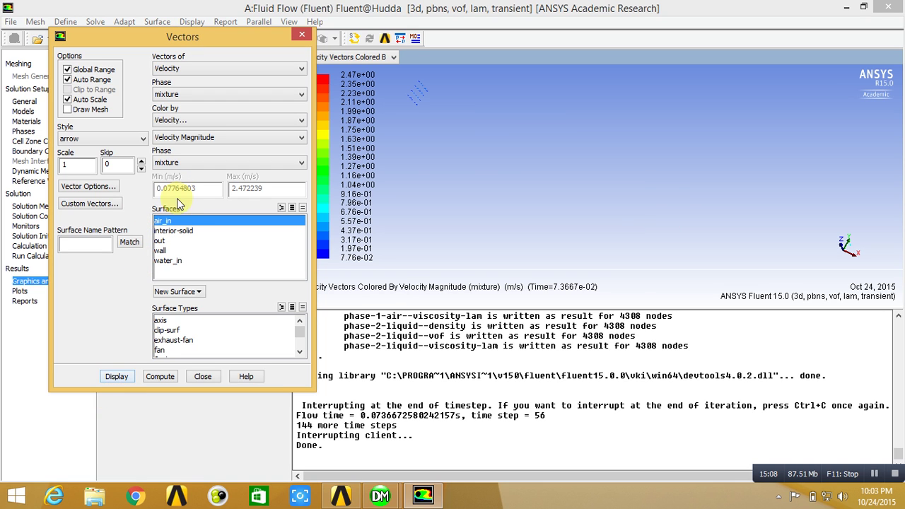
click(174, 241)
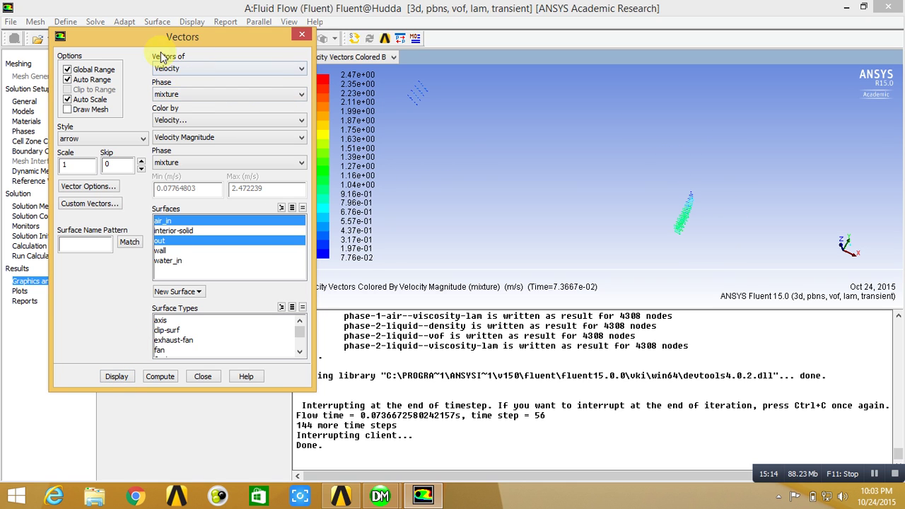
Display the mixture's relative velocity vectors on the air_in, interior-solid, out, wall and water_in surfaces, and close the vector setup
click(263, 92)
click(254, 69)
click(254, 70)
click(251, 90)
click(177, 250)
double_click(178, 234)
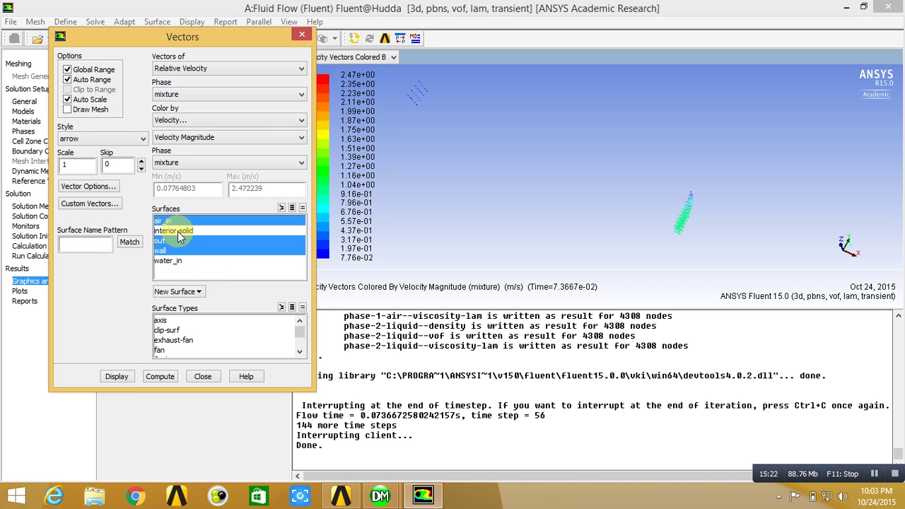
click(177, 232)
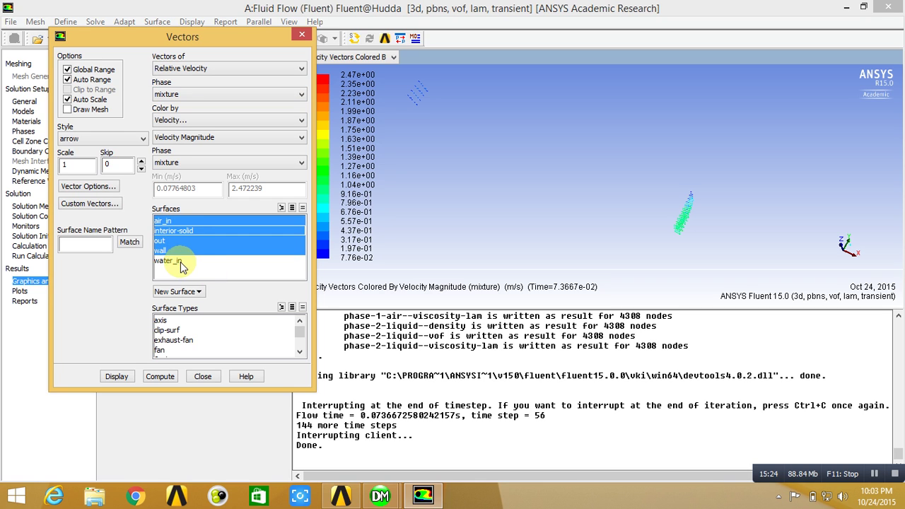
click(181, 262)
click(120, 377)
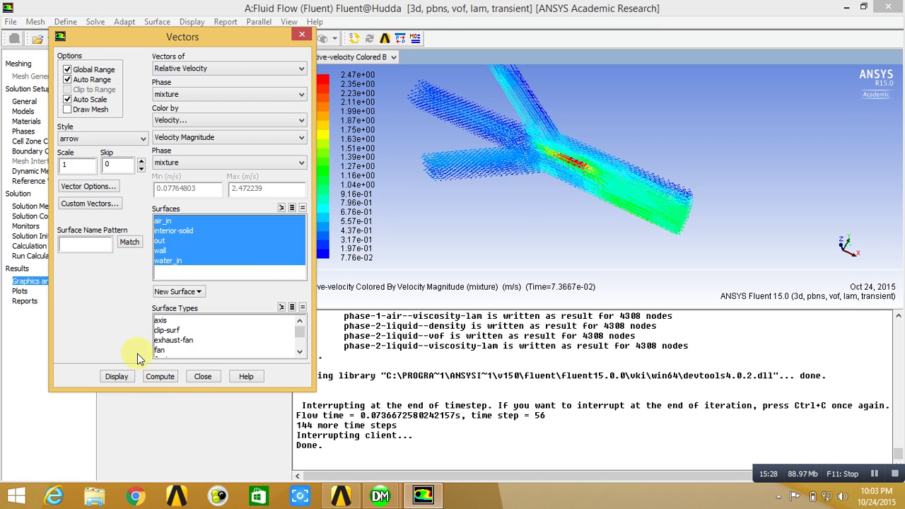
click(204, 378)
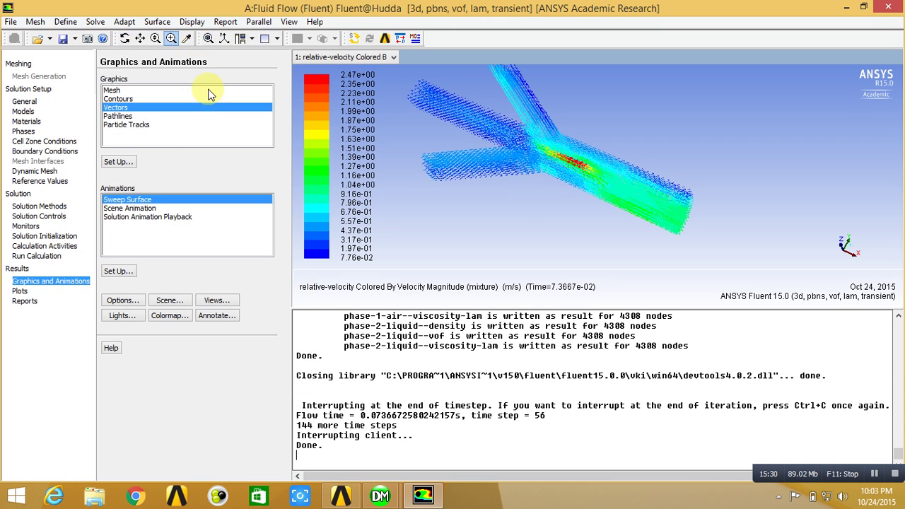
Examine the relative velocity vectors close up just downstream of the branch junction
click(171, 39)
drag(486, 99, 696, 262)
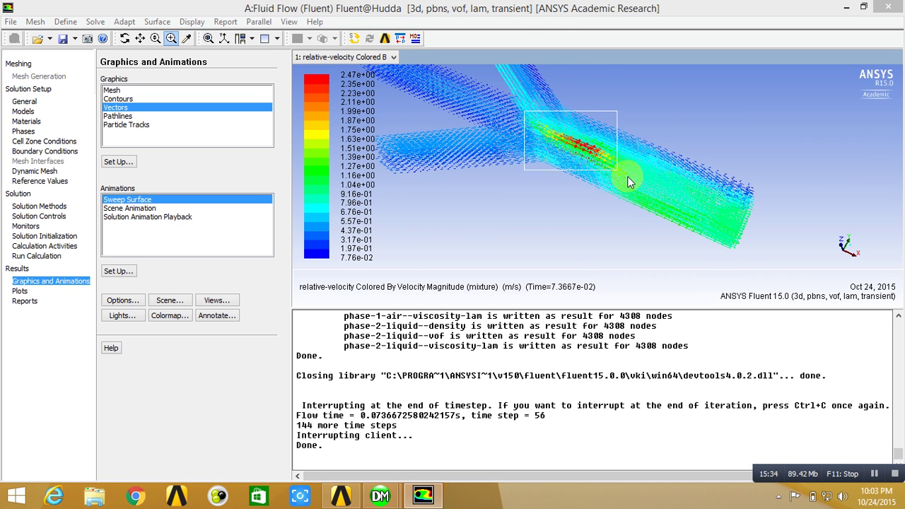
drag(627, 180, 628, 177)
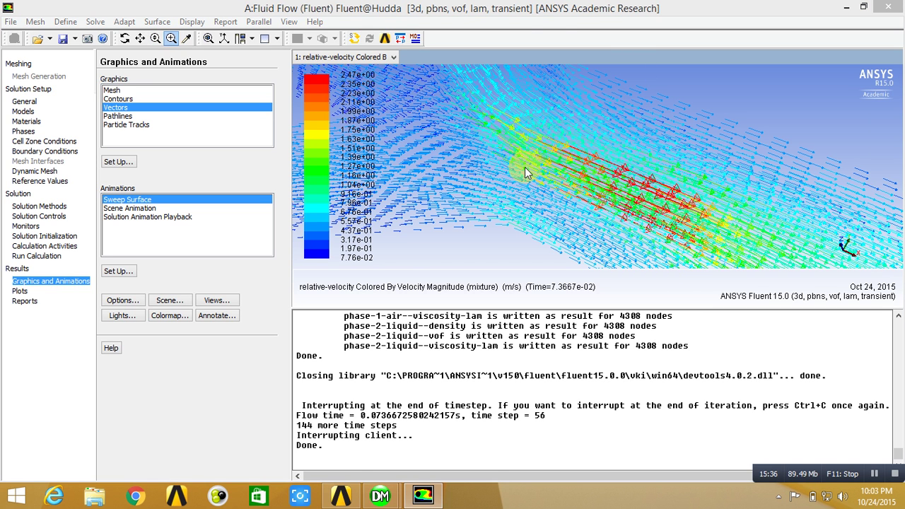
Launch the Results component of the fluid flow system from Workbench to open CFD-Post, and close Fluent
click(342, 492)
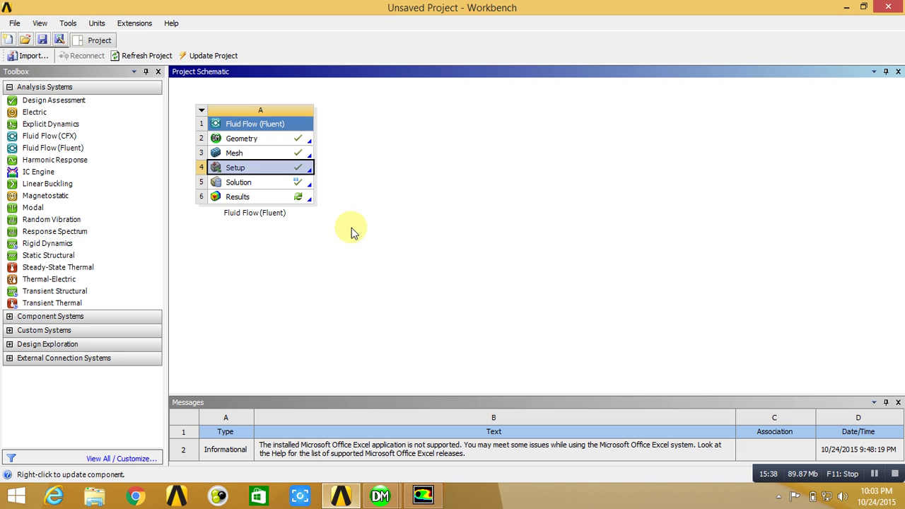
double_click(291, 197)
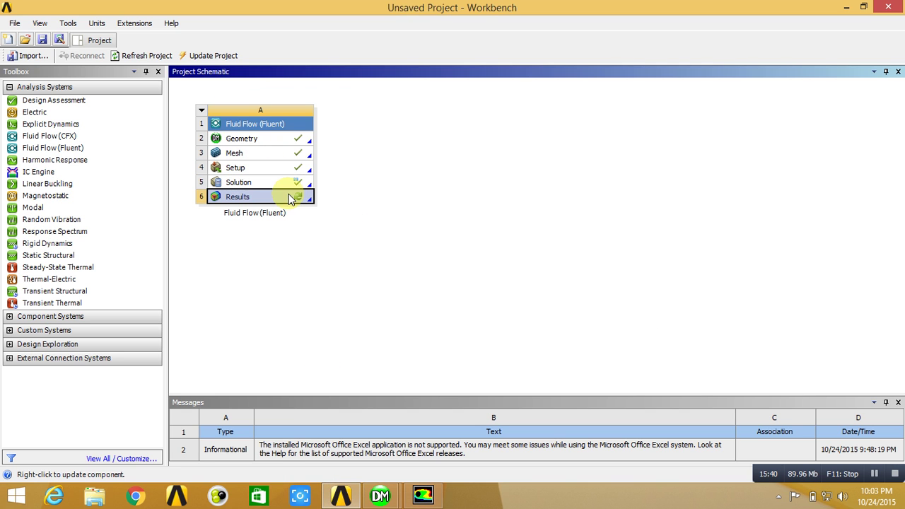
click(424, 497)
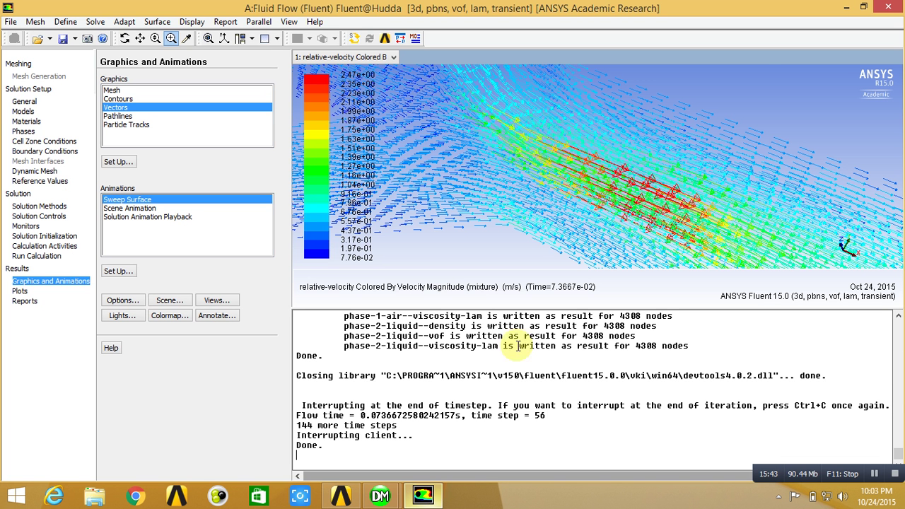
click(890, 7)
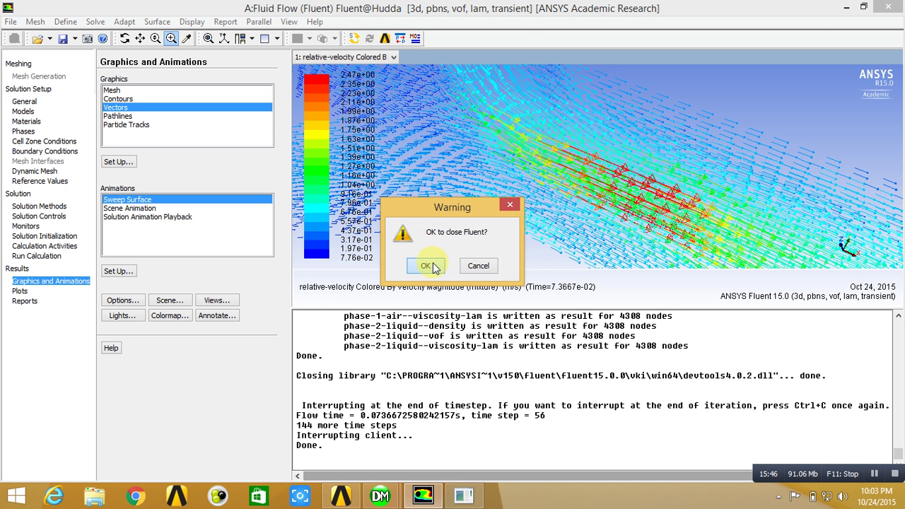
click(428, 266)
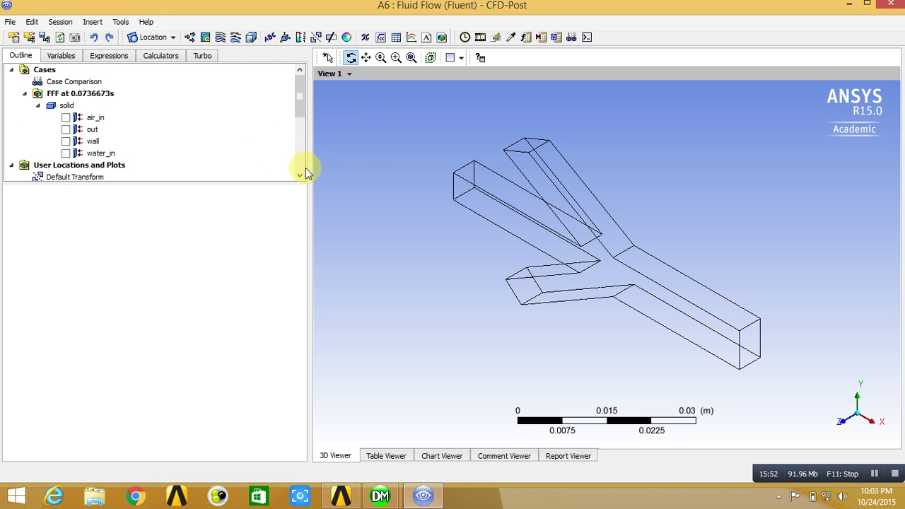
Insert a vector plot of velocity located on the out surface of the channel
click(191, 37)
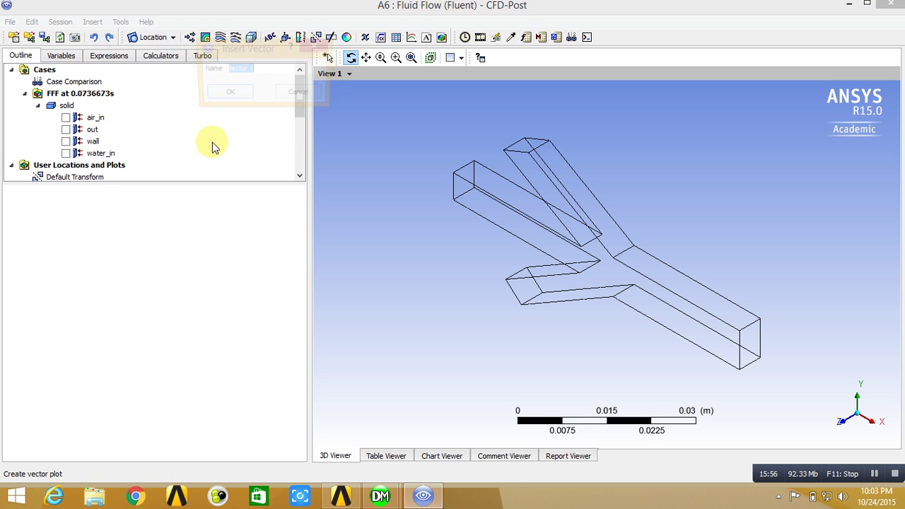
click(236, 95)
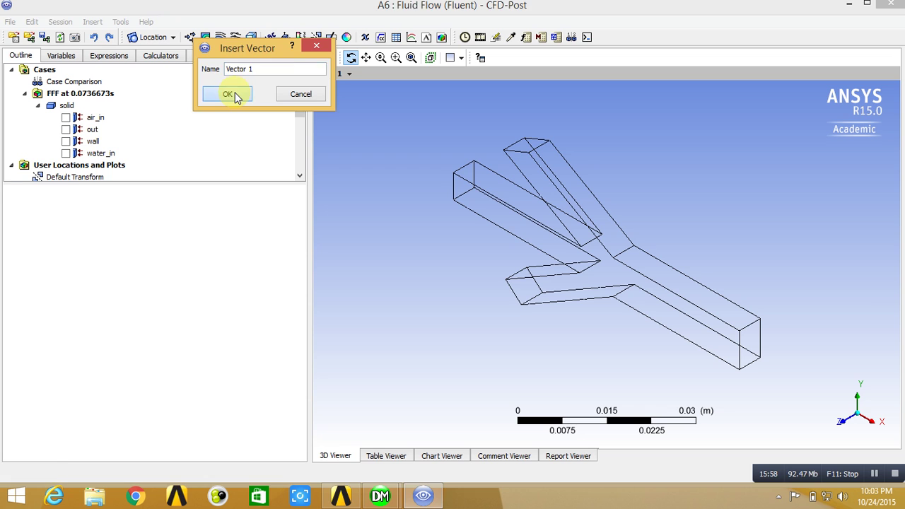
click(140, 260)
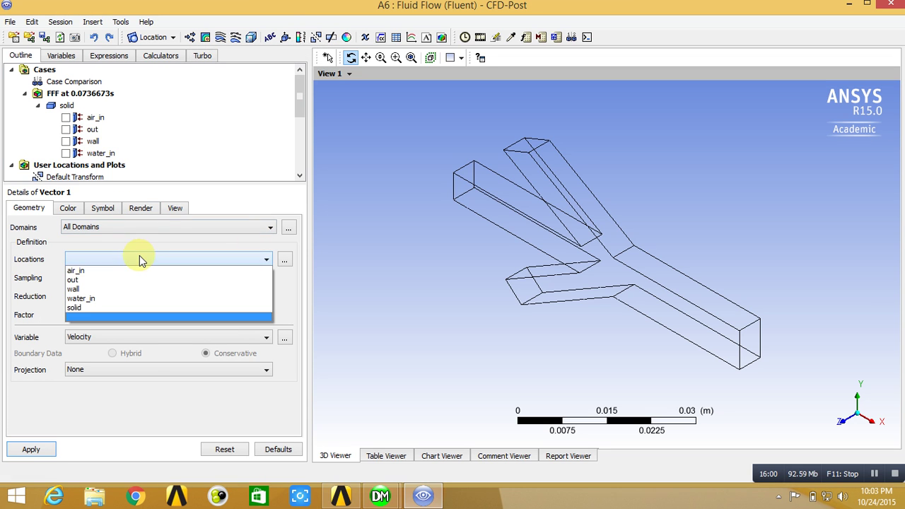
click(139, 272)
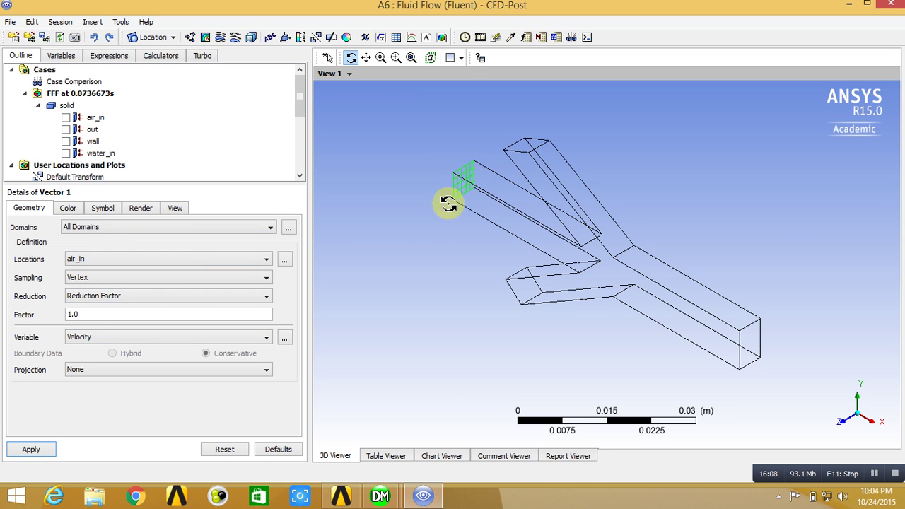
click(176, 261)
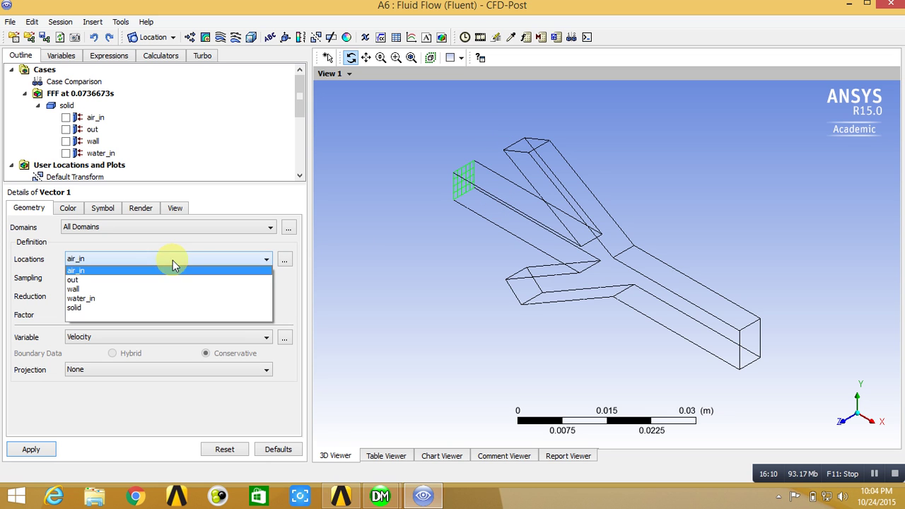
click(177, 281)
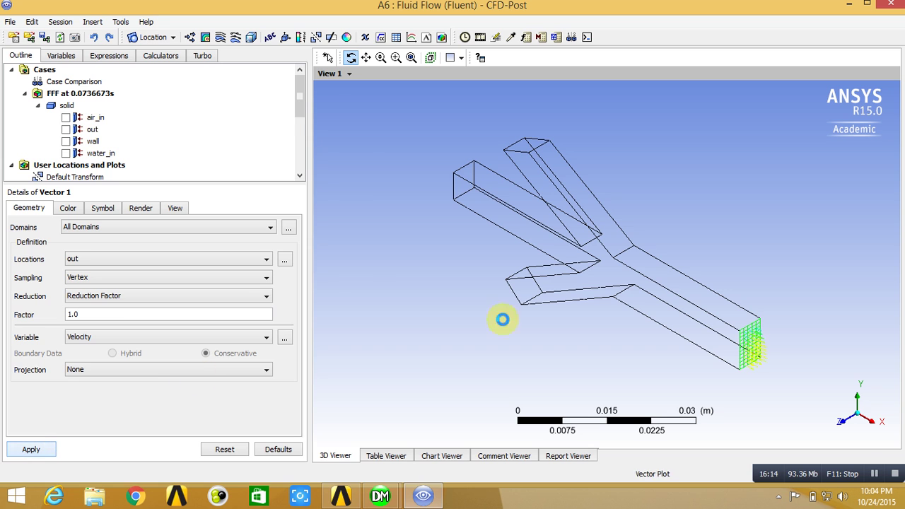
drag(617, 378, 493, 262)
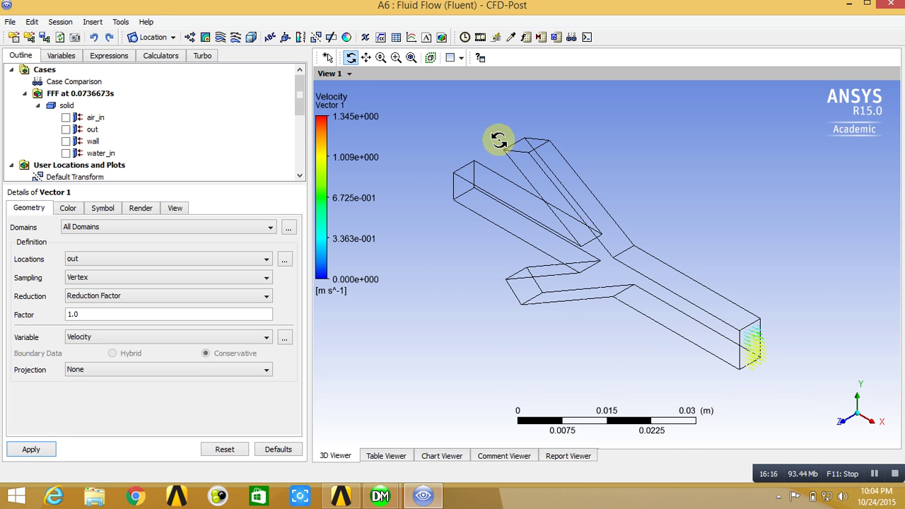
Insert a contour plot of Phase 1 Air.Volume Fraction on the air_in surface
click(206, 38)
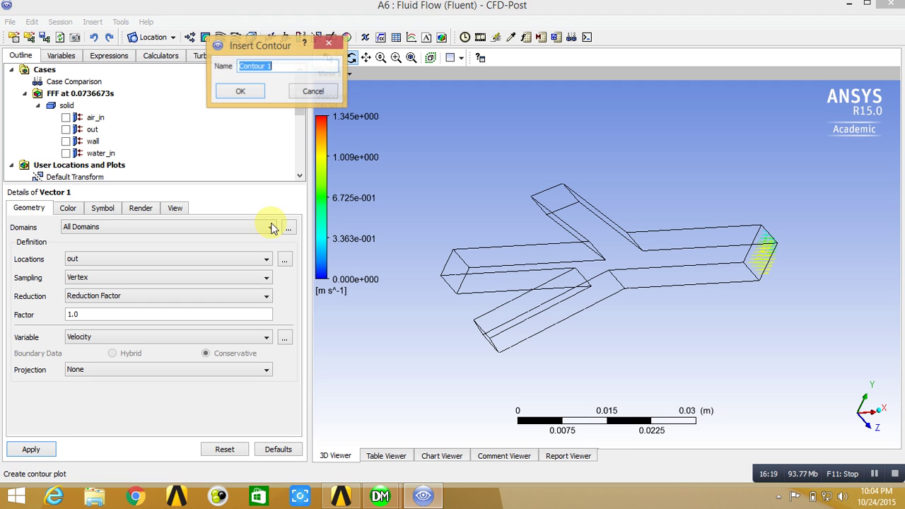
click(240, 94)
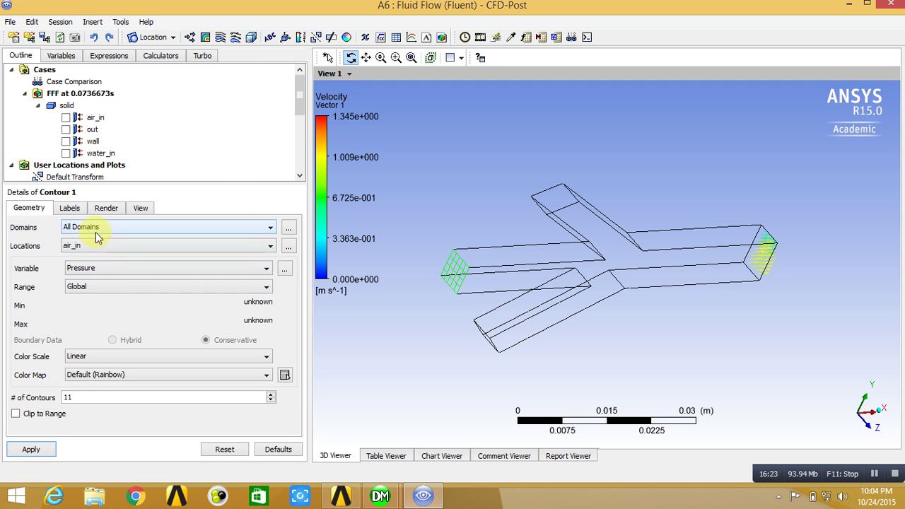
click(93, 272)
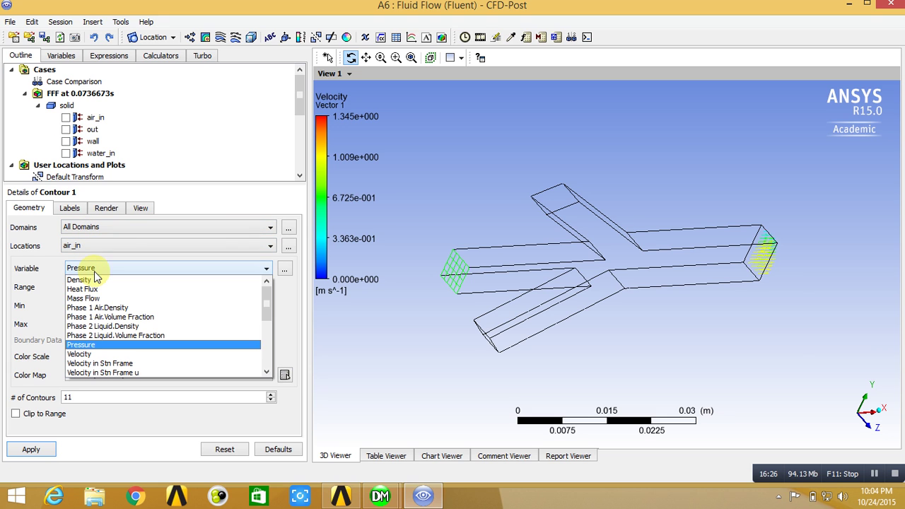
click(127, 317)
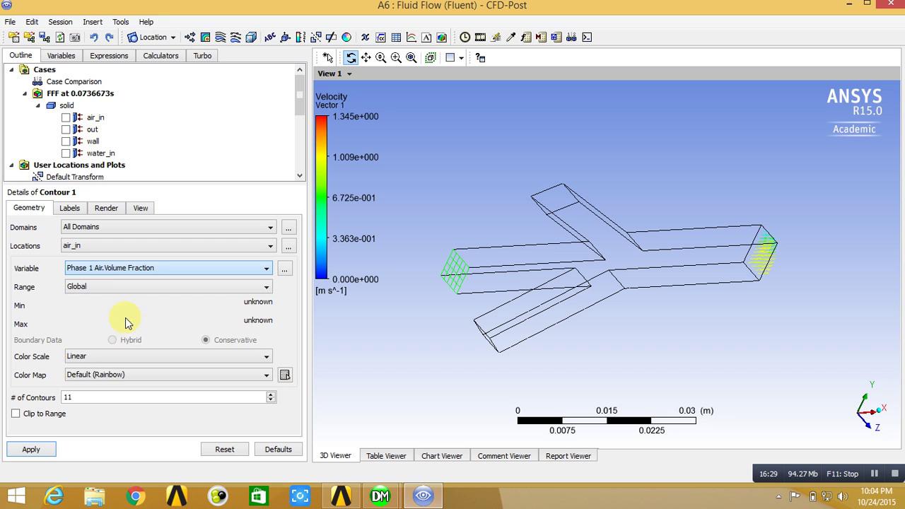
click(32, 457)
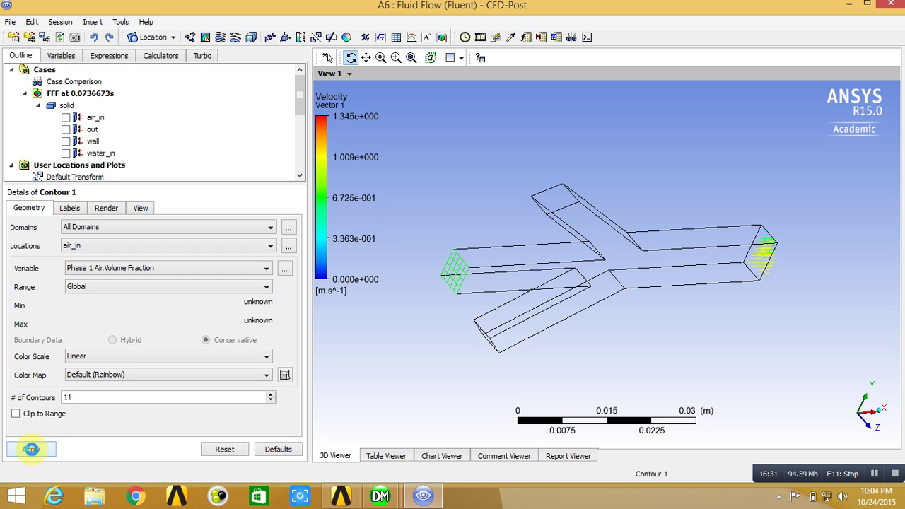
click(450, 278)
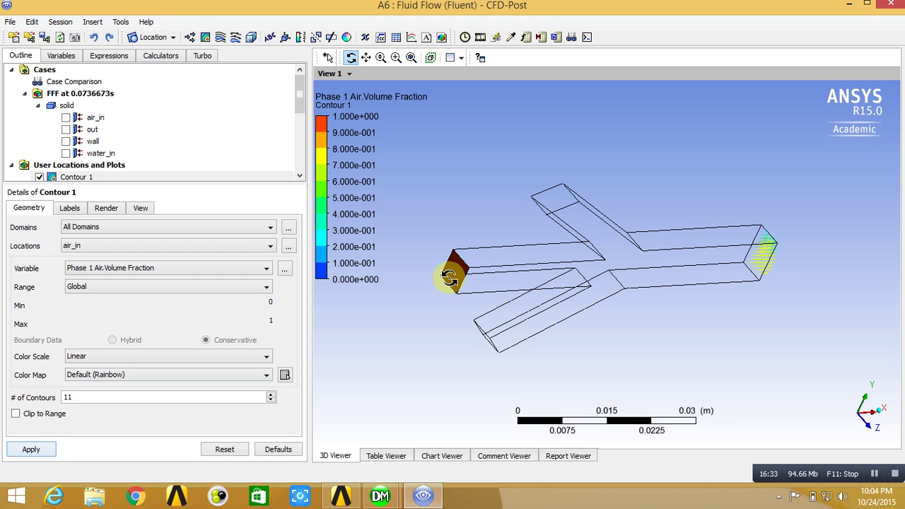
Change the air volume fraction contour's location to the out surface
click(139, 247)
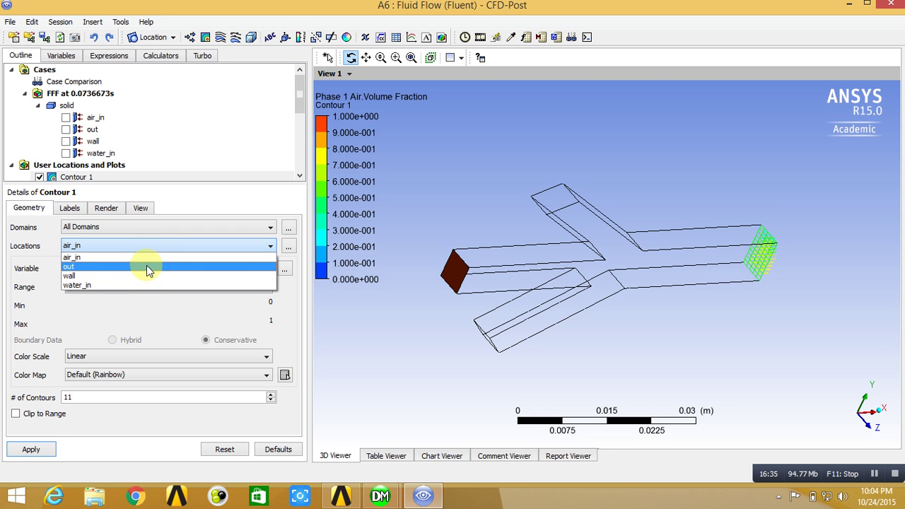
click(147, 268)
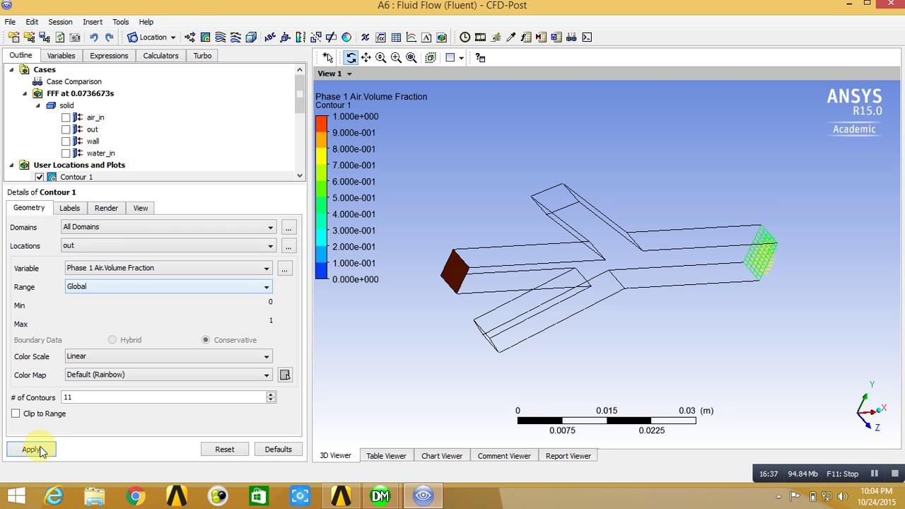
click(32, 450)
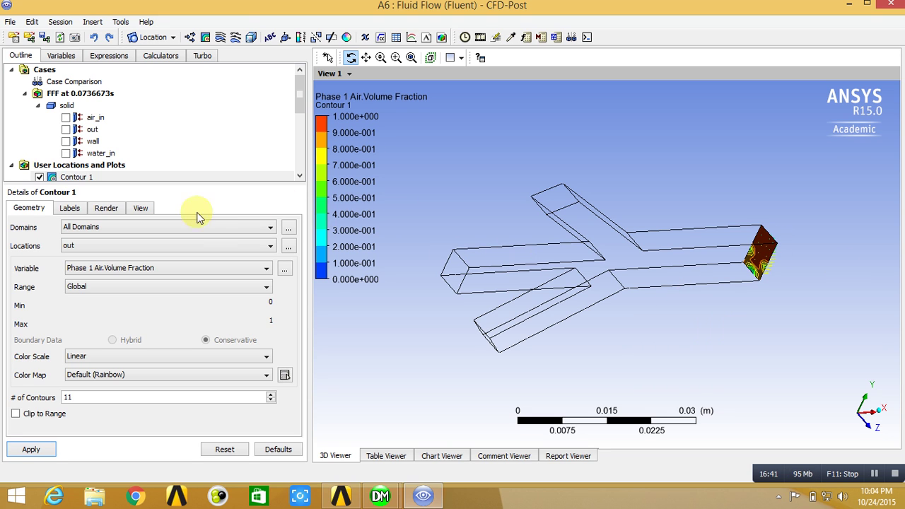
Insert a 3D streamline plot of velocity starting from the air_in surface
click(221, 38)
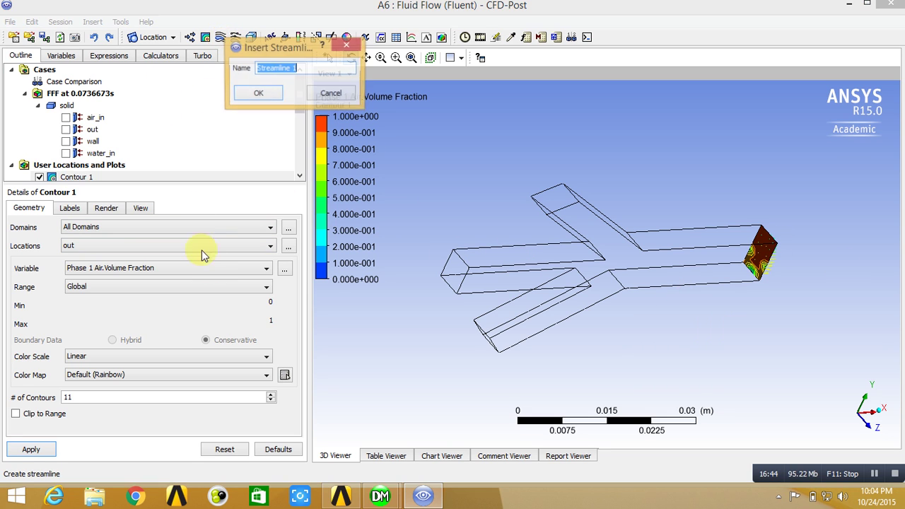
click(258, 94)
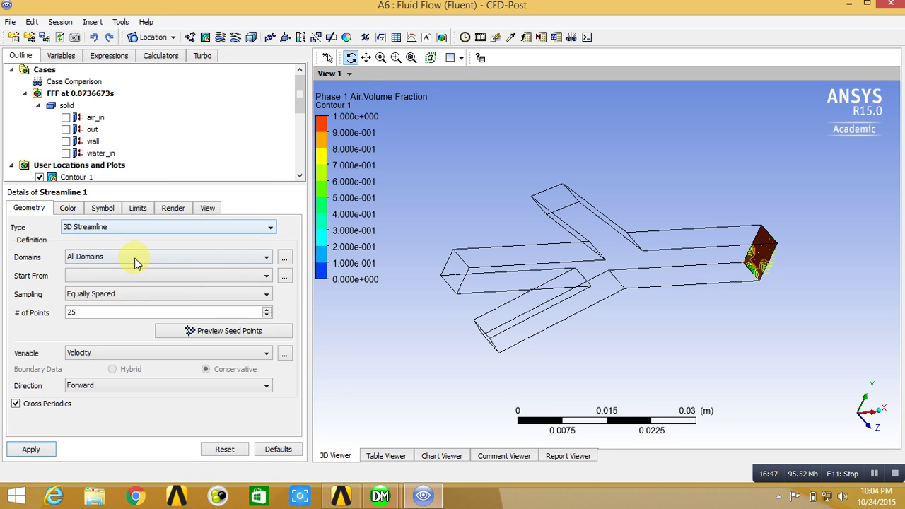
click(141, 277)
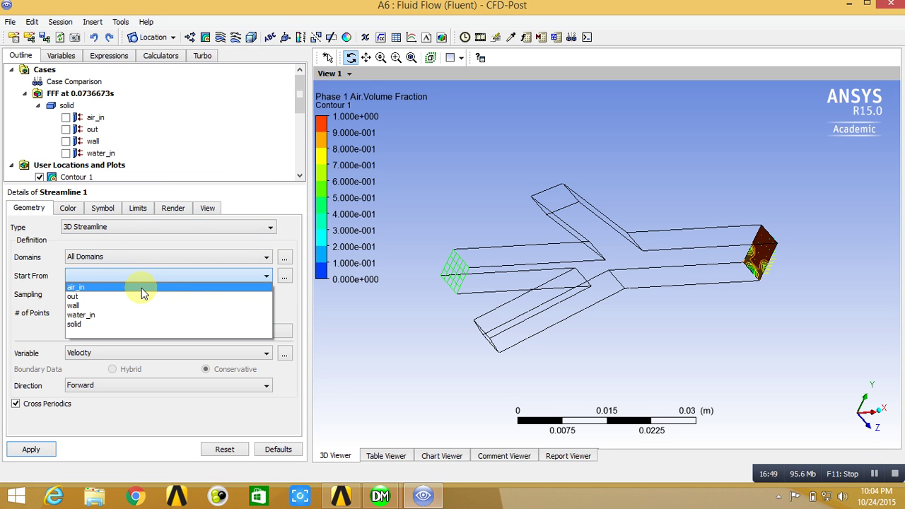
click(141, 288)
click(32, 449)
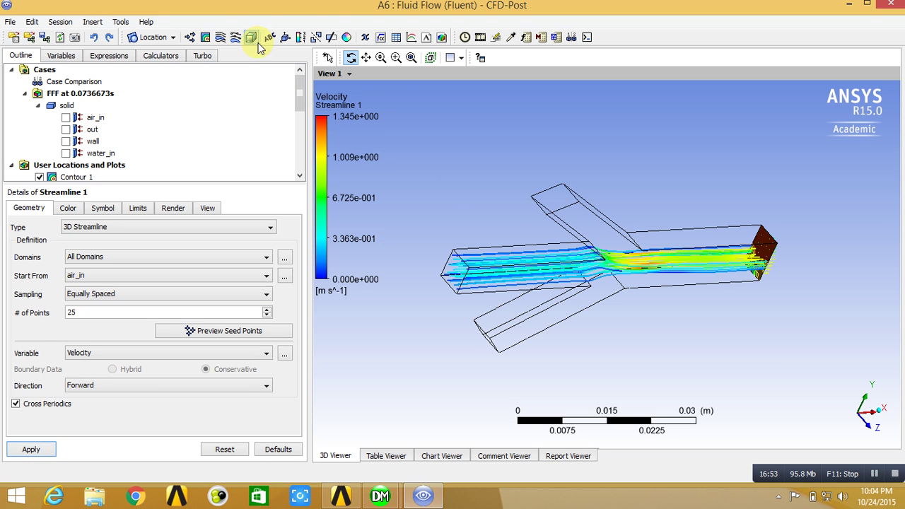
Inspect the streamlines at the branch junction, and change their starting surface to water_in
click(398, 58)
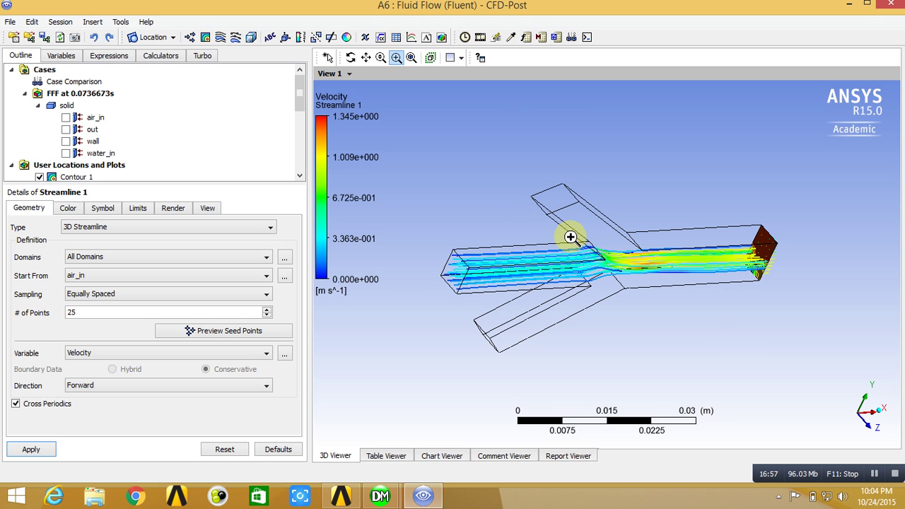
drag(658, 288, 572, 234)
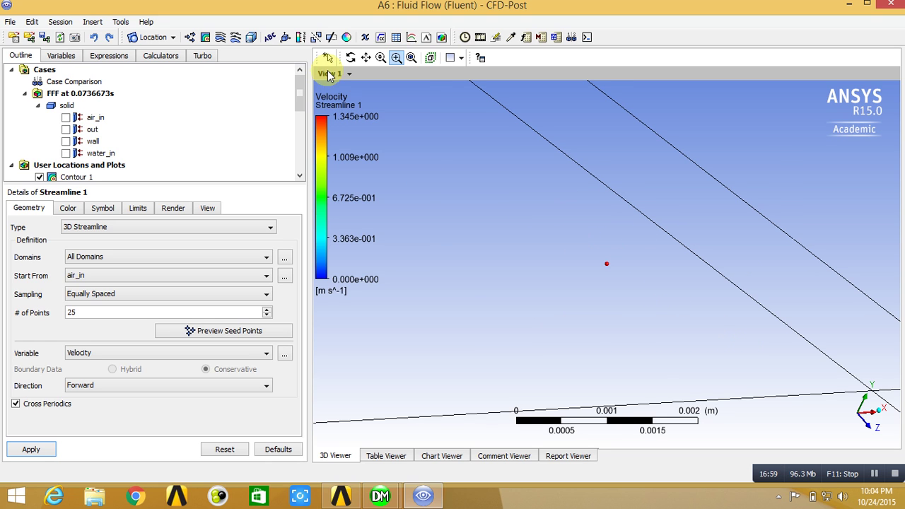
click(412, 57)
drag(529, 207, 757, 329)
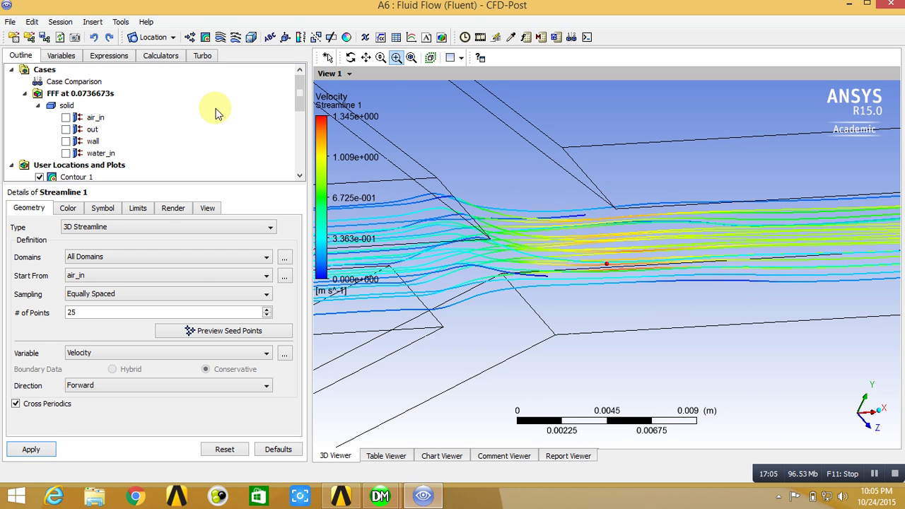
click(197, 275)
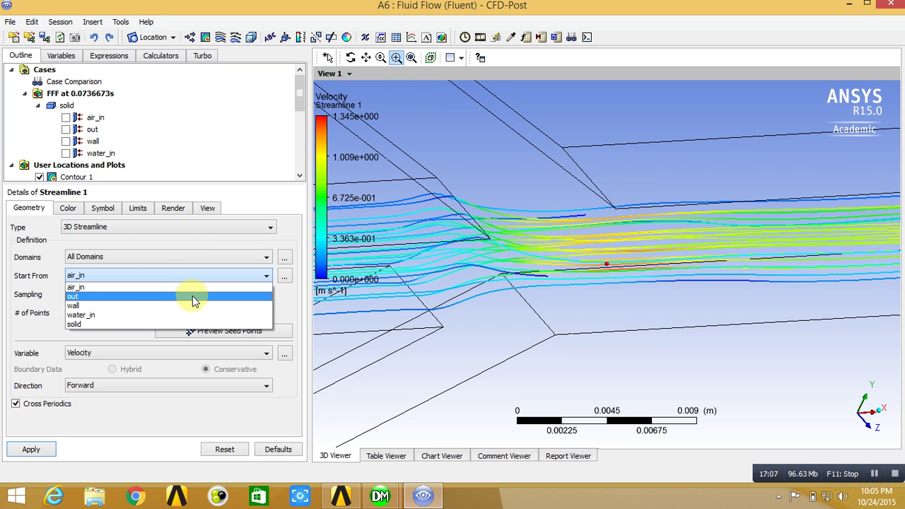
click(202, 314)
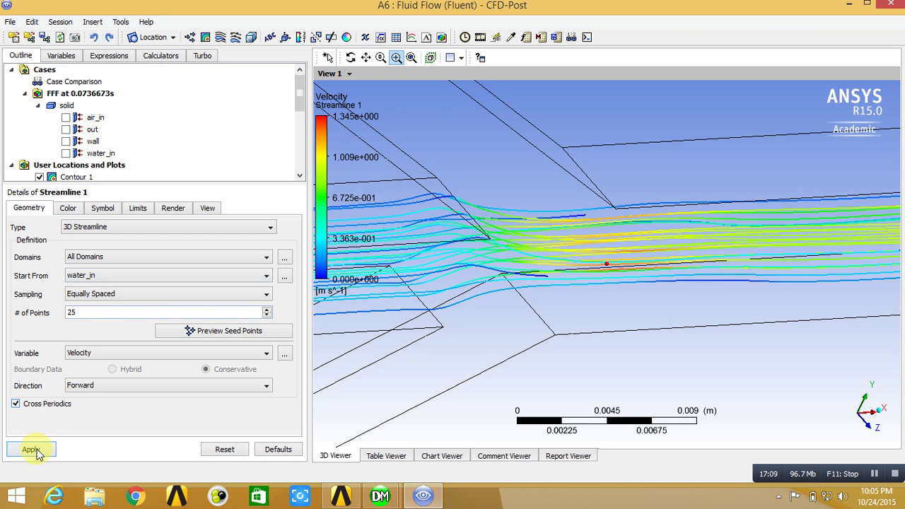
click(32, 450)
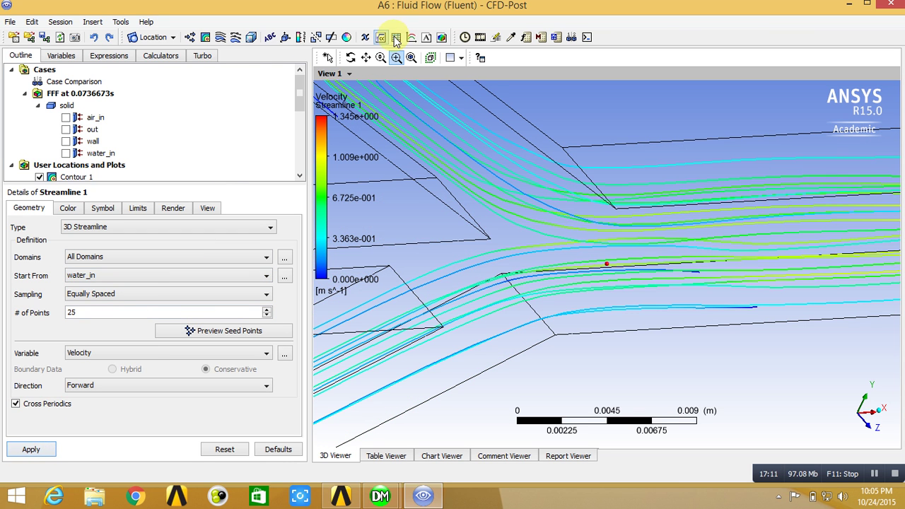
click(411, 58)
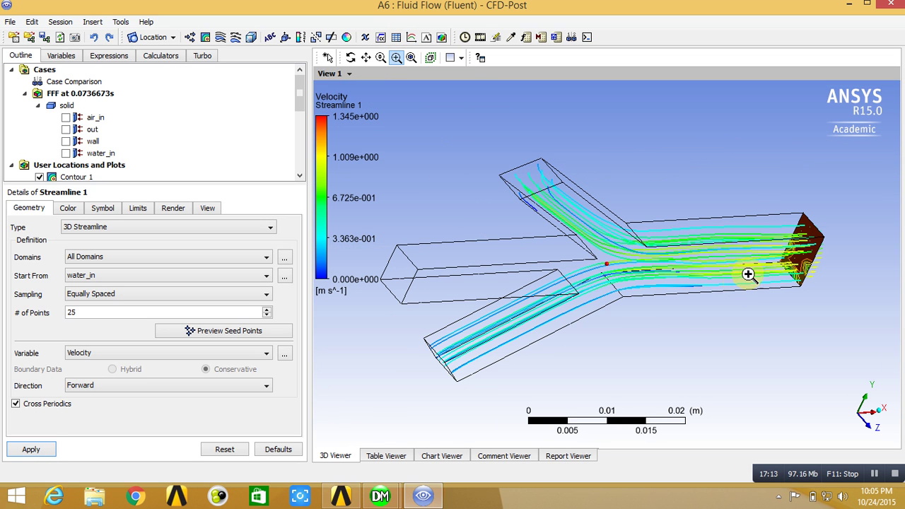
drag(707, 186, 879, 325)
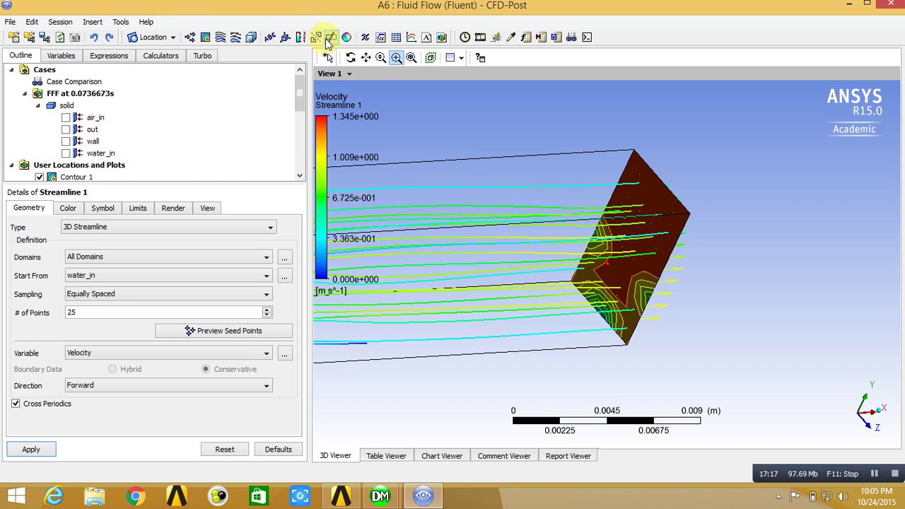
Start a new particle track plot
click(238, 40)
click(279, 96)
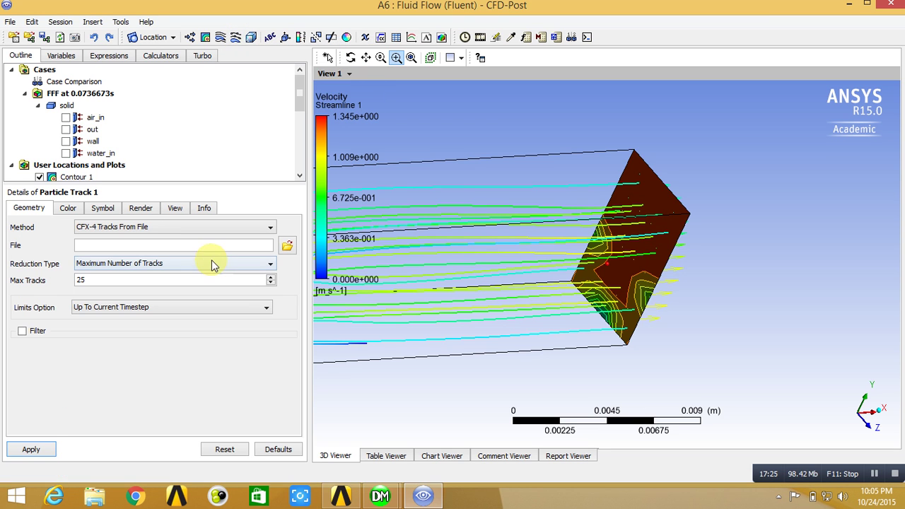
Insert a volume rendering of Phase 1 Air.Volume Fraction across all domains
click(251, 37)
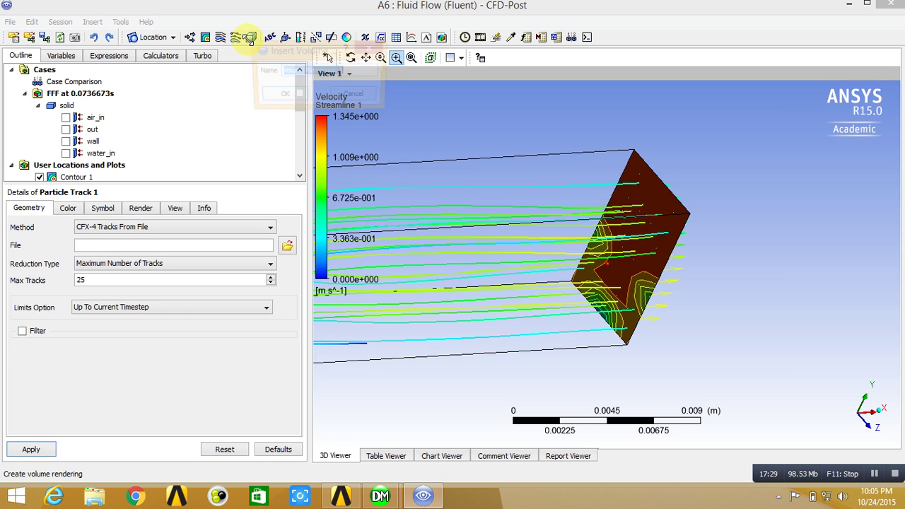
click(285, 96)
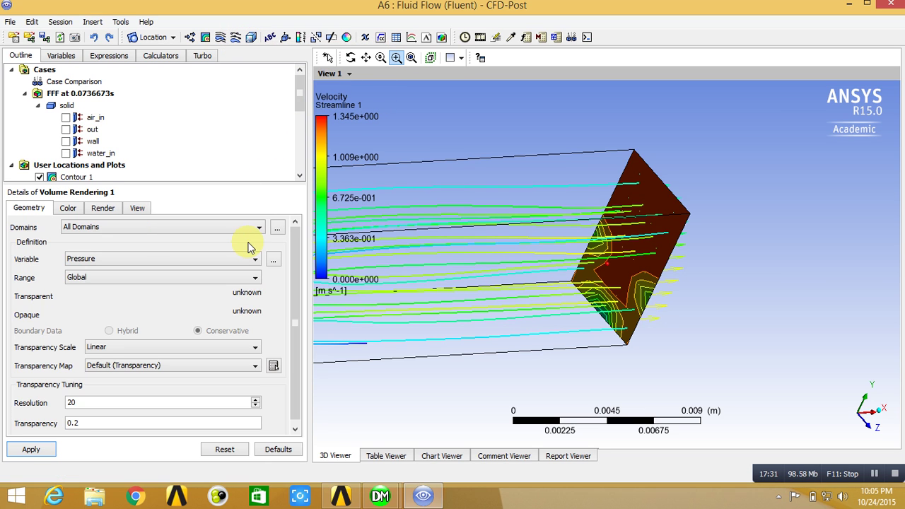
click(123, 259)
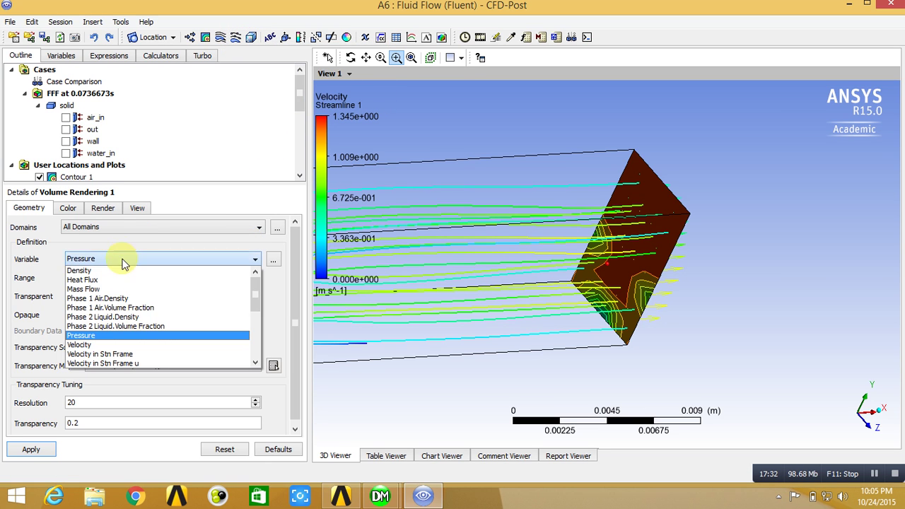
click(143, 311)
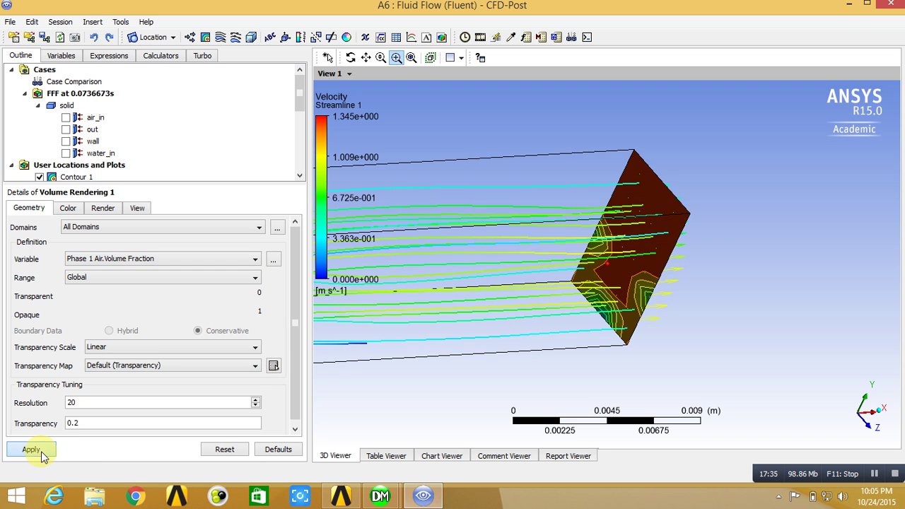
click(32, 449)
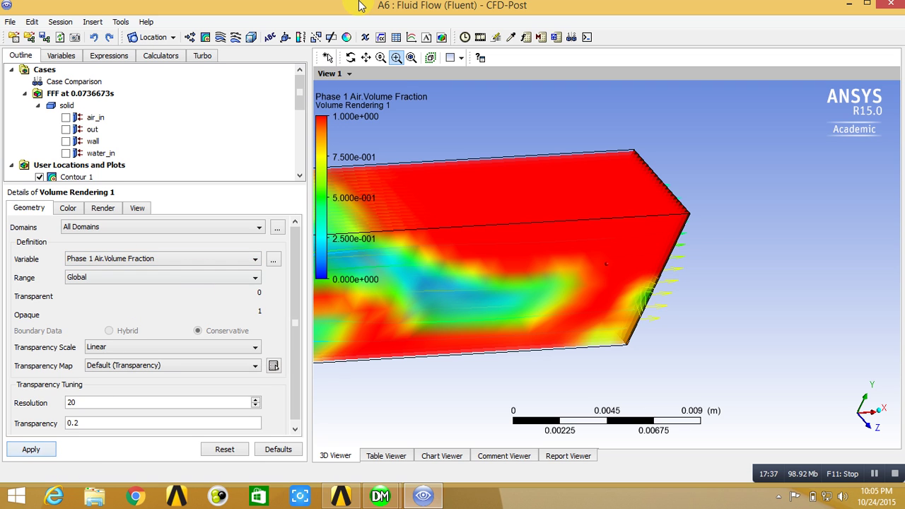
Examine the air volume fraction rendering over the whole channel, at the branch junction and along the outlet section
click(411, 58)
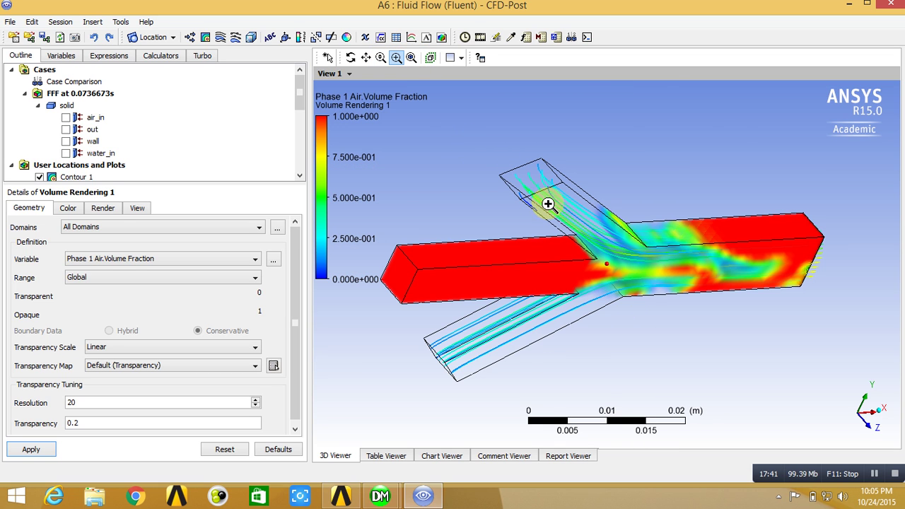
drag(576, 239, 574, 204)
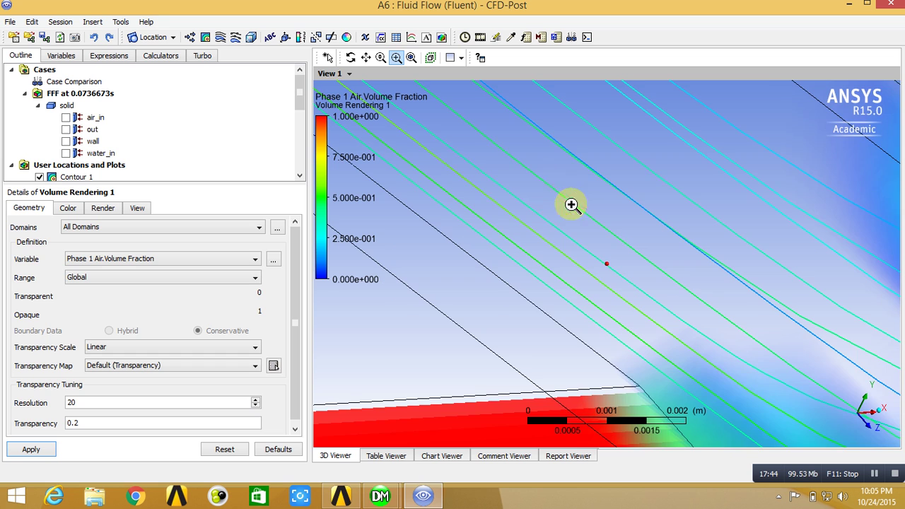
click(413, 58)
click(410, 58)
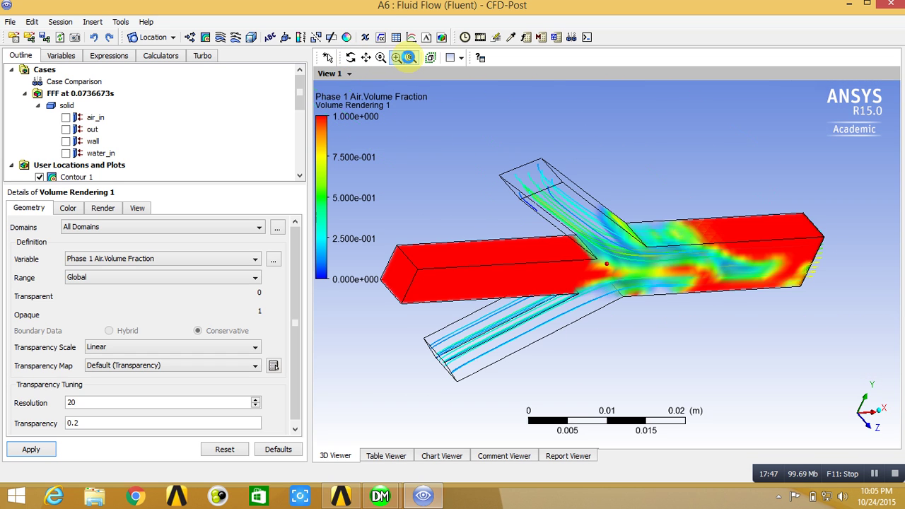
click(352, 60)
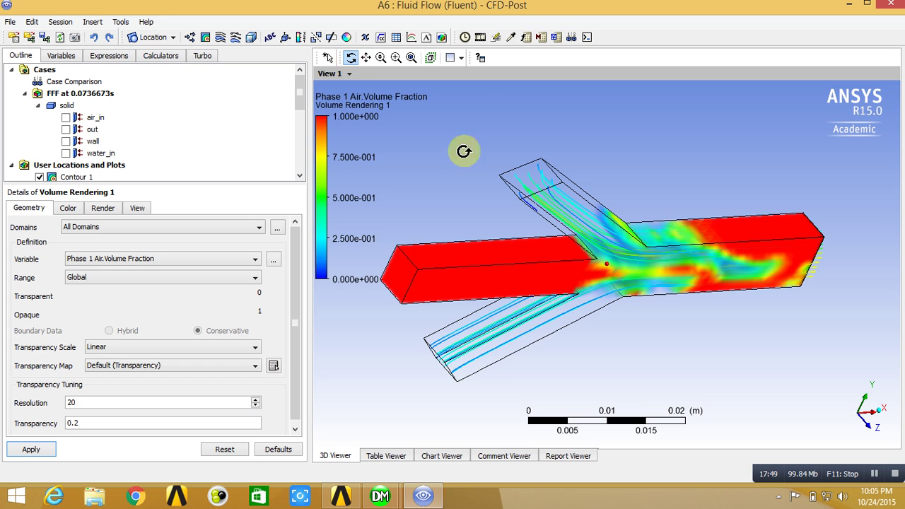
drag(570, 218, 527, 182)
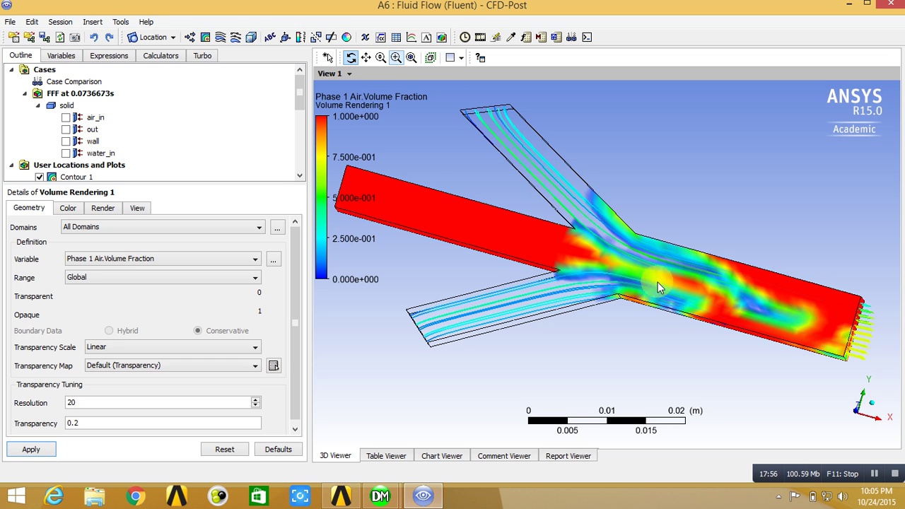
click(395, 59)
drag(550, 178, 871, 406)
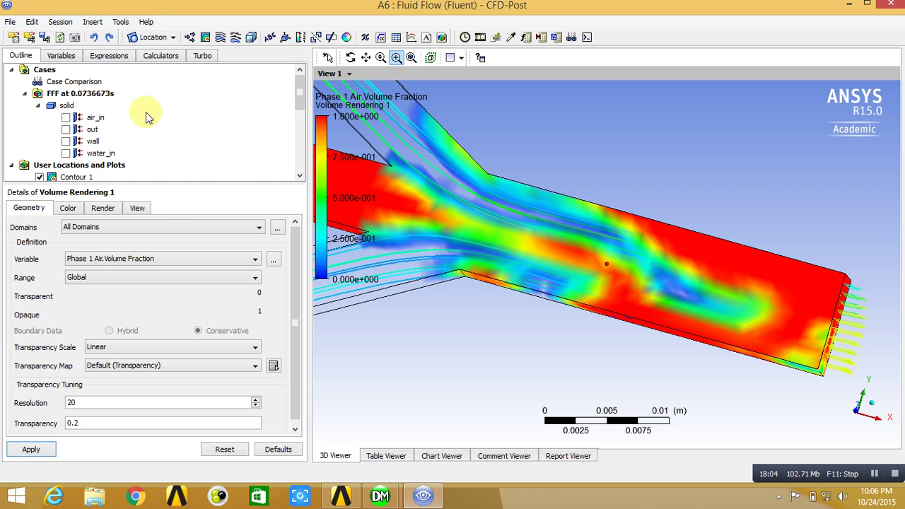
click(344, 498)
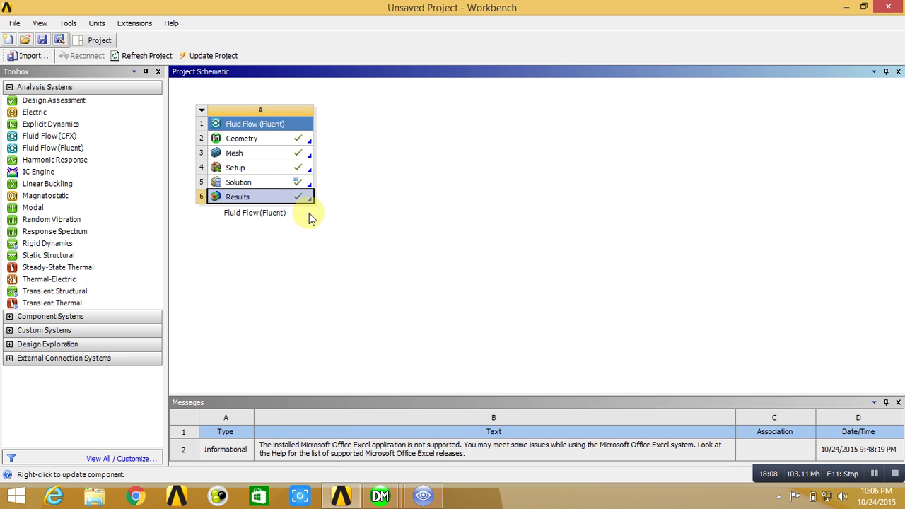
click(423, 495)
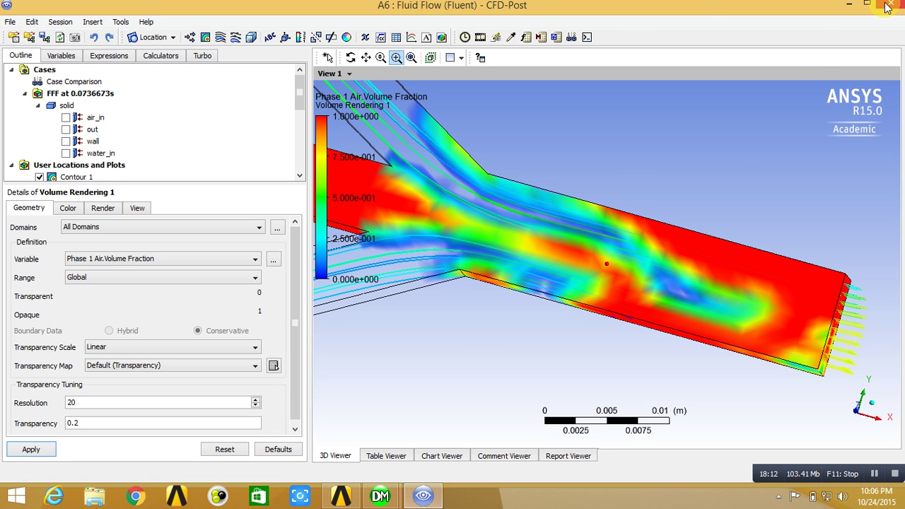
click(257, 93)
drag(301, 92, 299, 147)
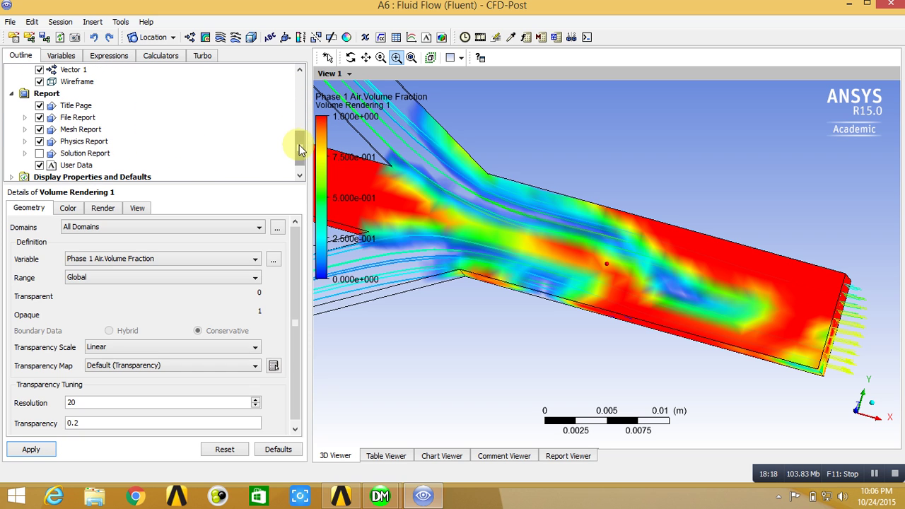
click(300, 175)
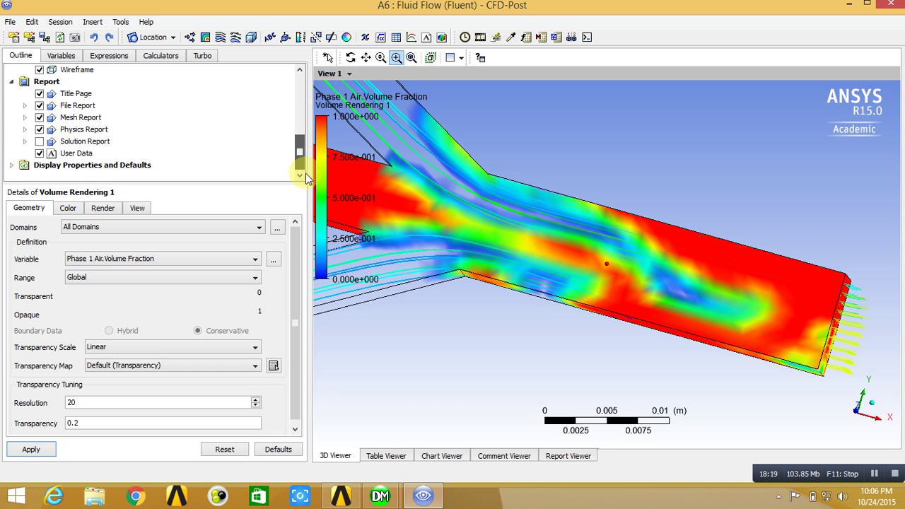
Enable movie saving for the quick animation of Streamline 1, and switch the animated object to Timesteps
click(480, 38)
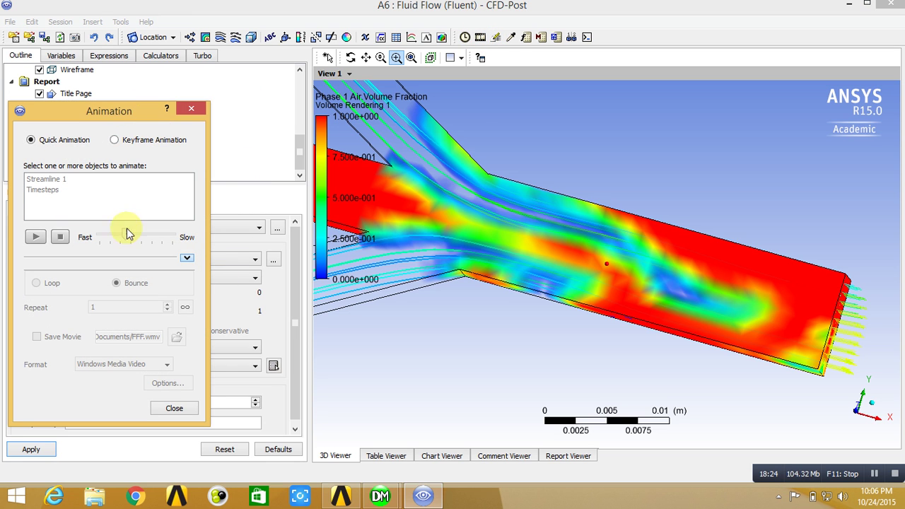
click(48, 181)
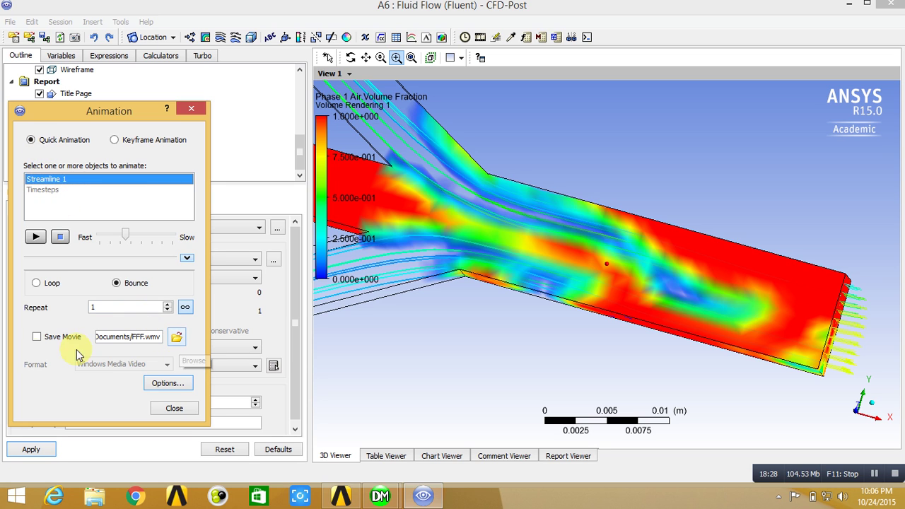
click(38, 338)
click(167, 382)
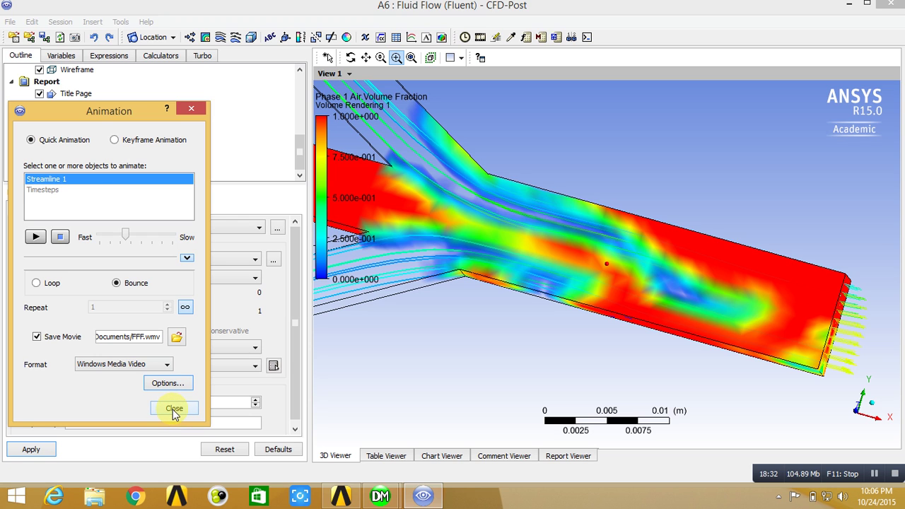
click(64, 191)
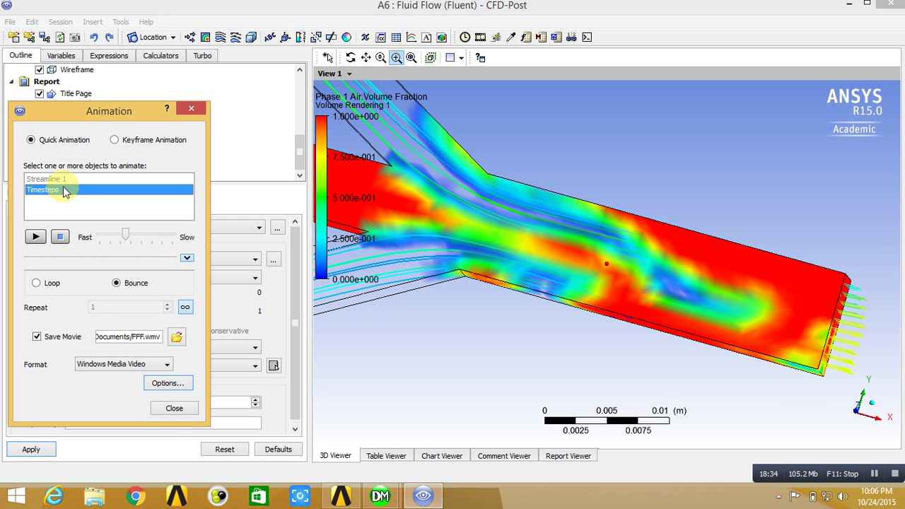
click(190, 410)
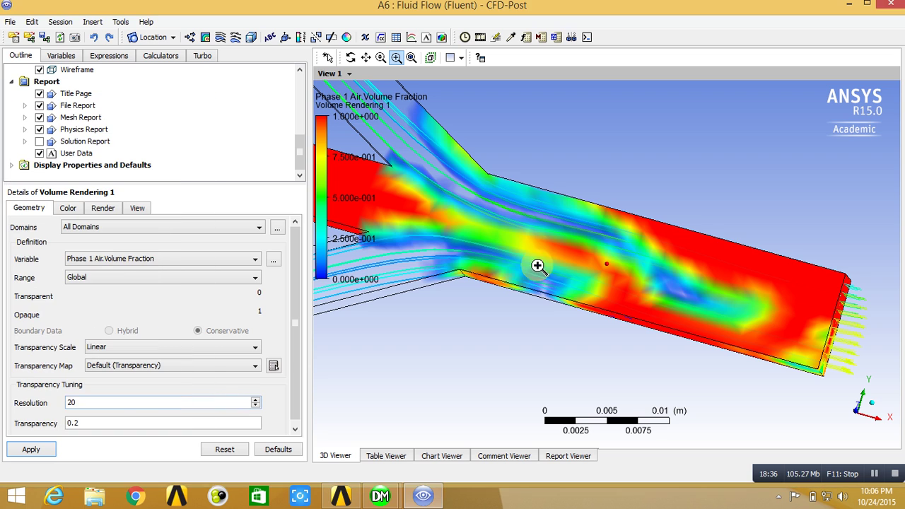